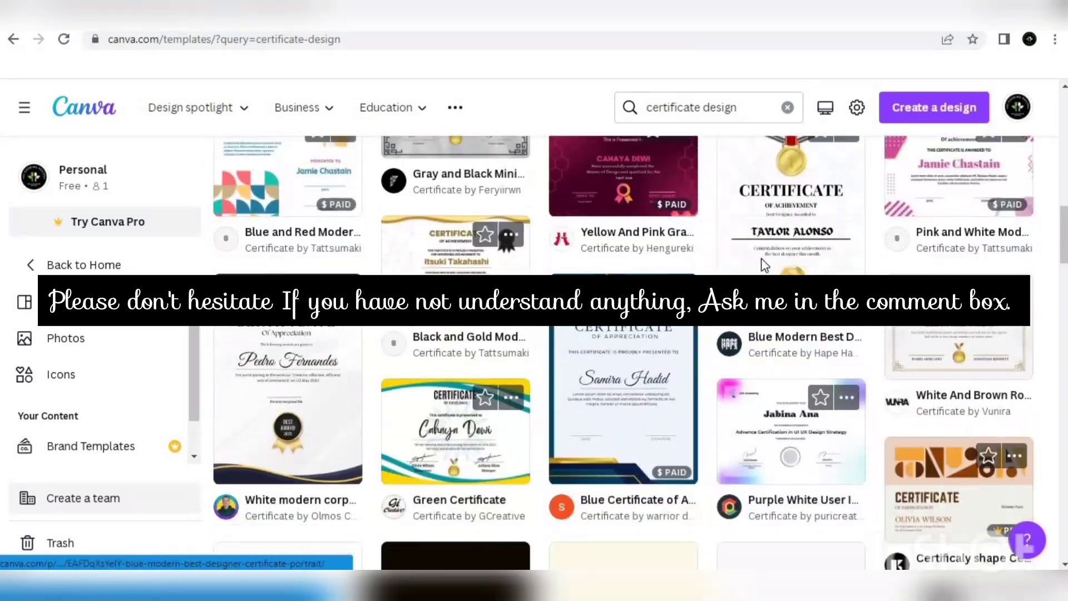
# Create a new blank 29.7 × 21 cm Simple Certificate design, finding the design type with the search term "certificate".
pyautogui.scroll(20, 762, 265)
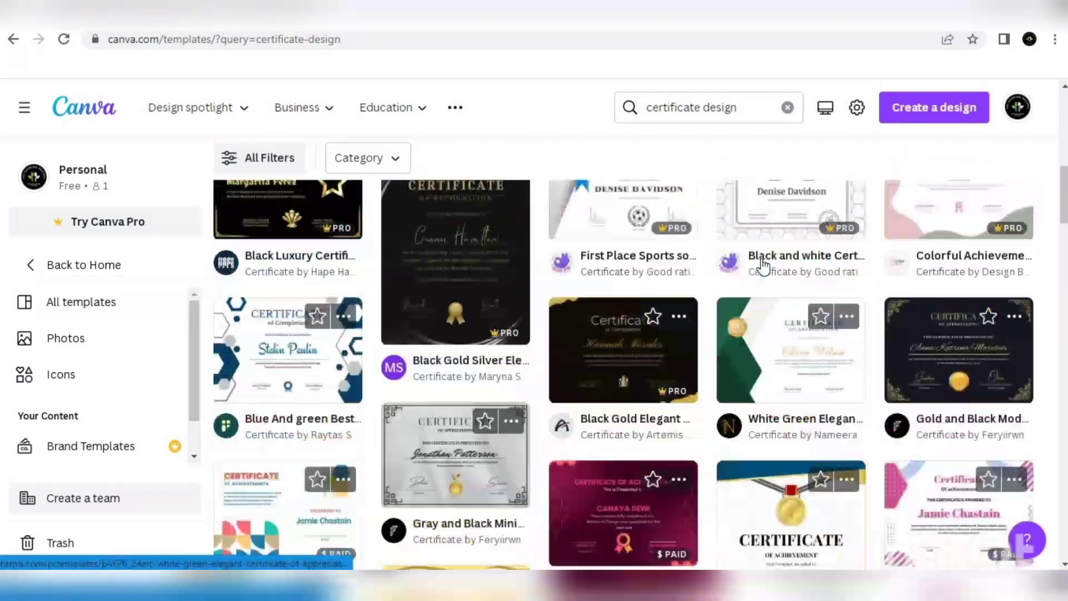
pyautogui.click(934, 113)
pyautogui.write('certificate design')
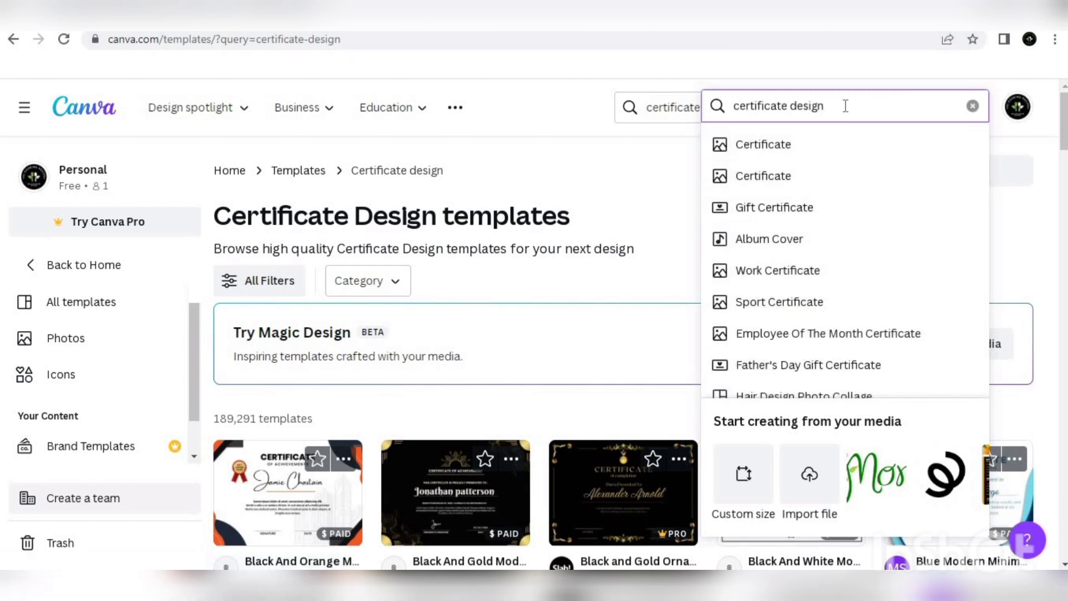
pyautogui.press('BackSpace')
pyautogui.press('BackSpace')
pyautogui.press('BackSpace')
pyautogui.press('BackSpace')
pyautogui.press('BackSpace')
pyautogui.press('BackSpace')
pyautogui.press('BackSpace')
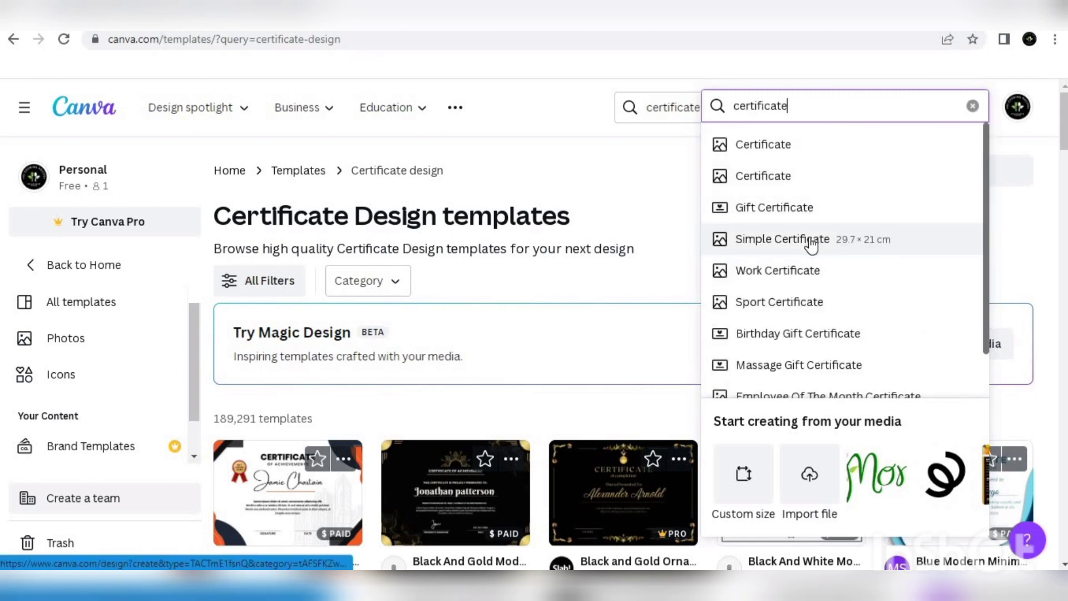
pyautogui.click(810, 240)
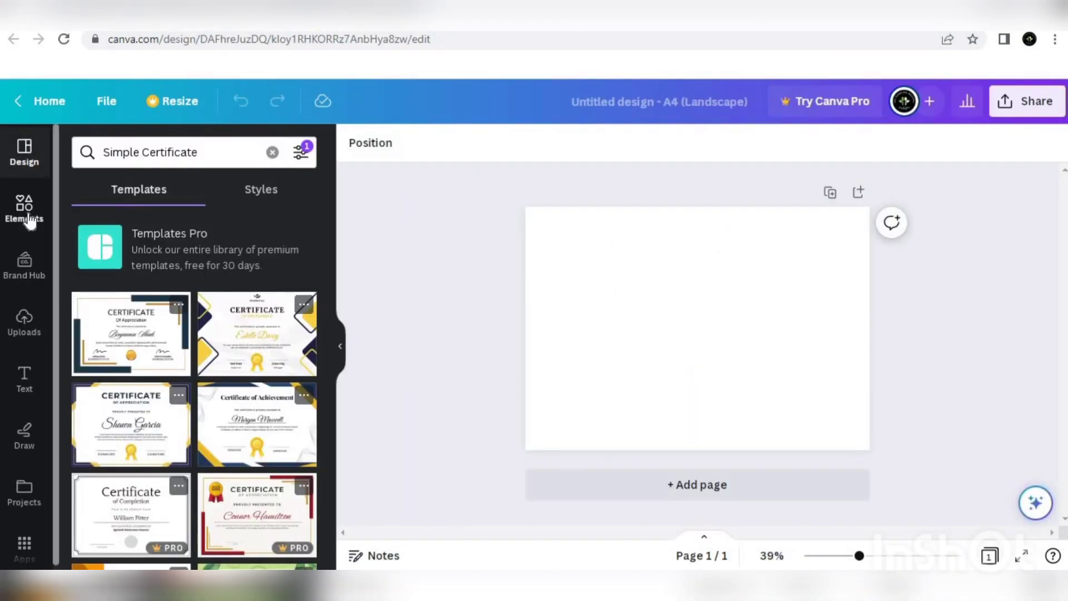
# Search the elements for "Shapes" and add a square to the blank page.
pyautogui.click(24, 209)
pyautogui.click(134, 152)
pyautogui.write('Shapes')
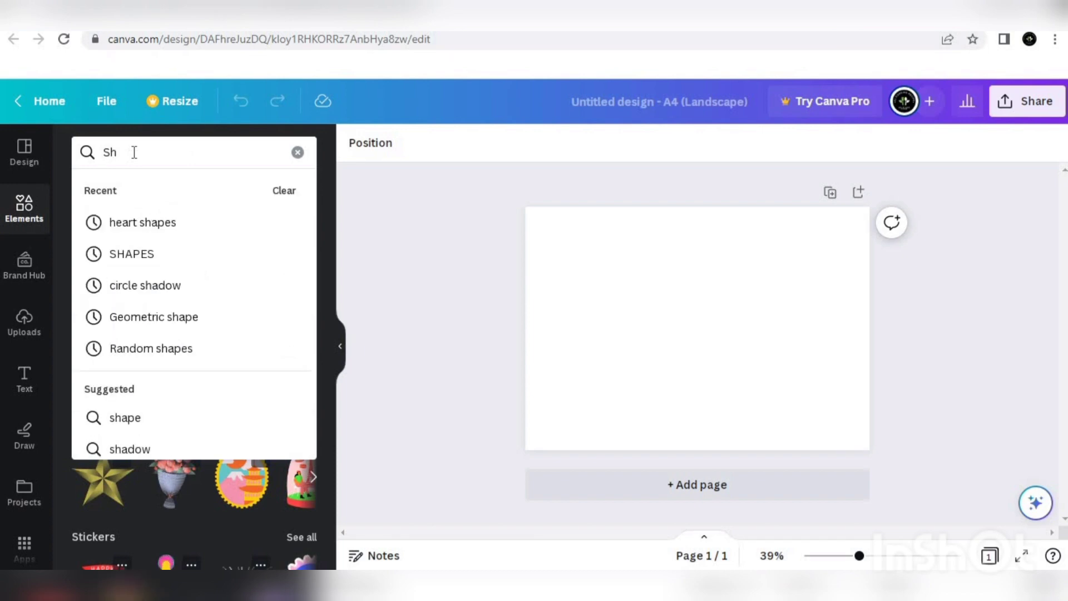
pyautogui.press('Return')
pyautogui.click(92, 310)
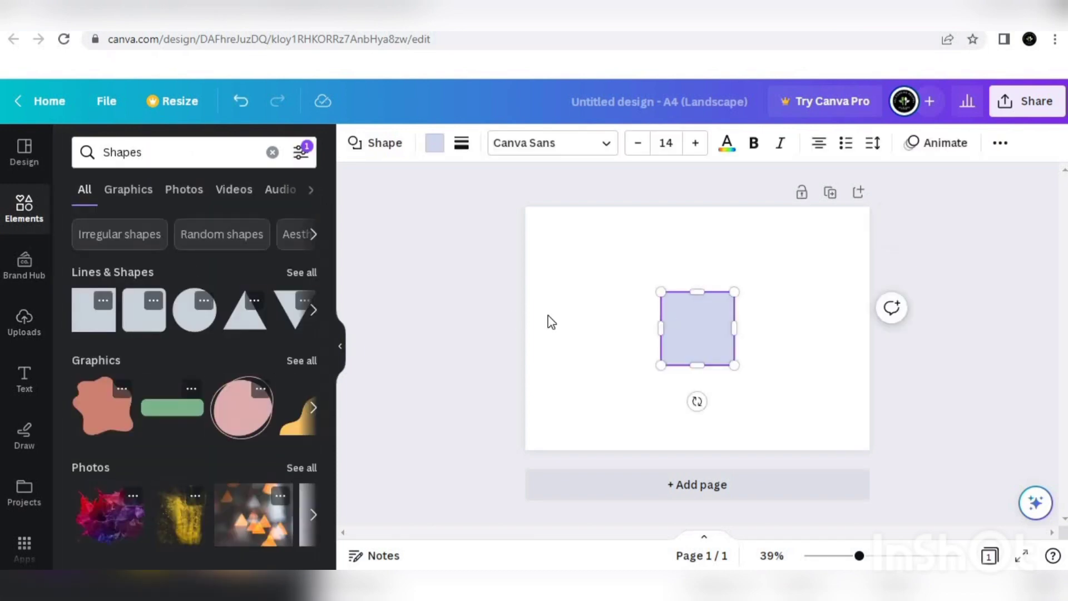
# Stretch the square into a large centred rectangle that leaves only a narrow, even margin around the page.
pyautogui.click(543, 322)
pyautogui.click(685, 318)
pyautogui.moveTo(646, 295); pyautogui.dragTo(560, 245)
pyautogui.moveTo(610, 290); pyautogui.dragTo(858, 440)
pyautogui.moveTo(541, 219); pyautogui.dragTo(541, 218)
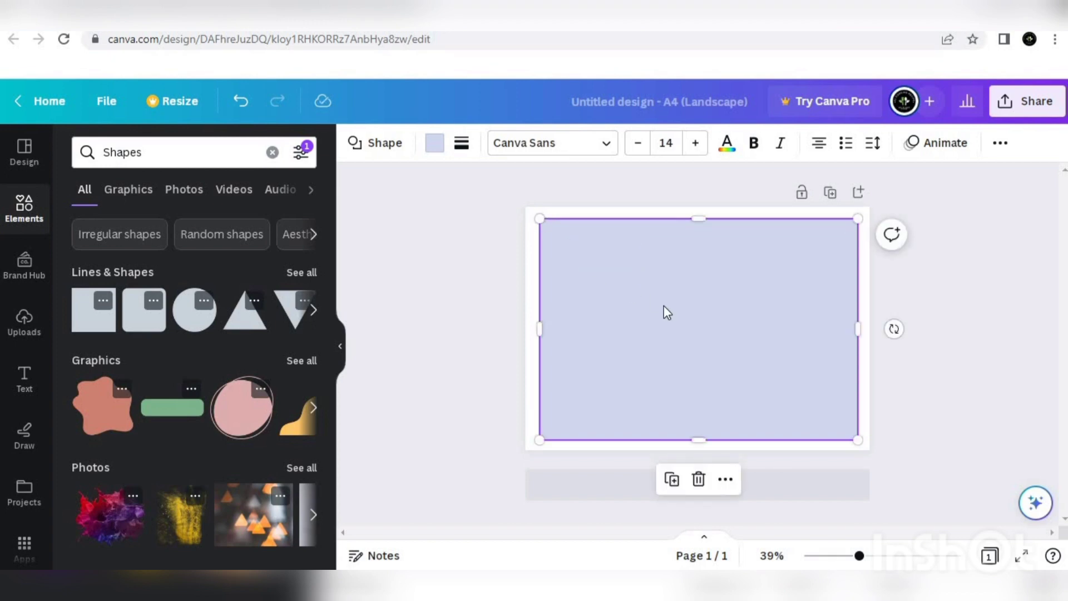
pyautogui.moveTo(665, 332); pyautogui.dragTo(658, 325)
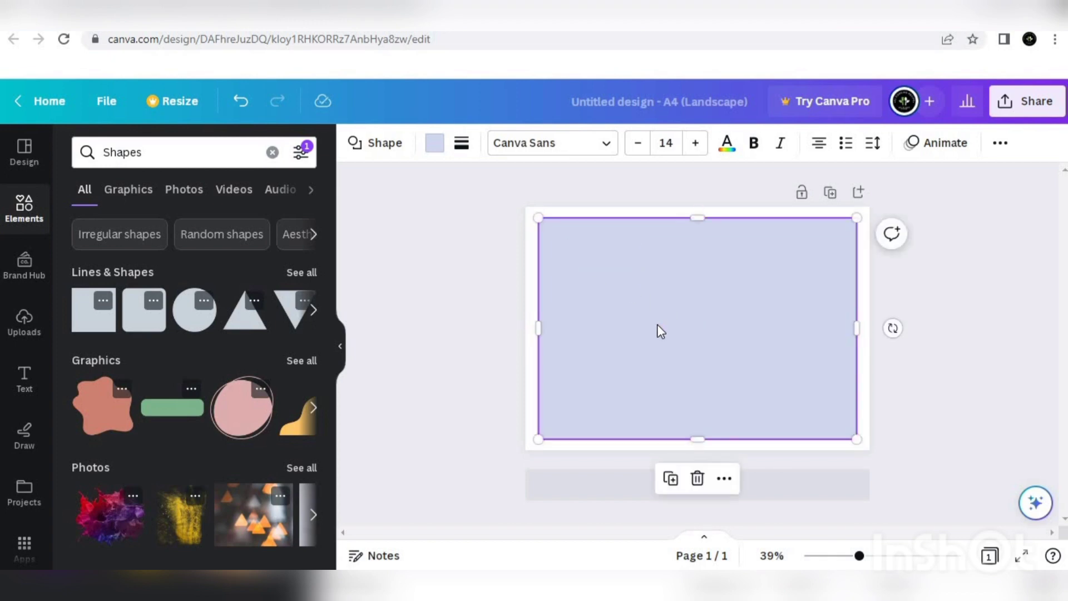
# Give the large rectangle a solid border with a weight of 6.
pyautogui.click(461, 144)
pyautogui.click(515, 190)
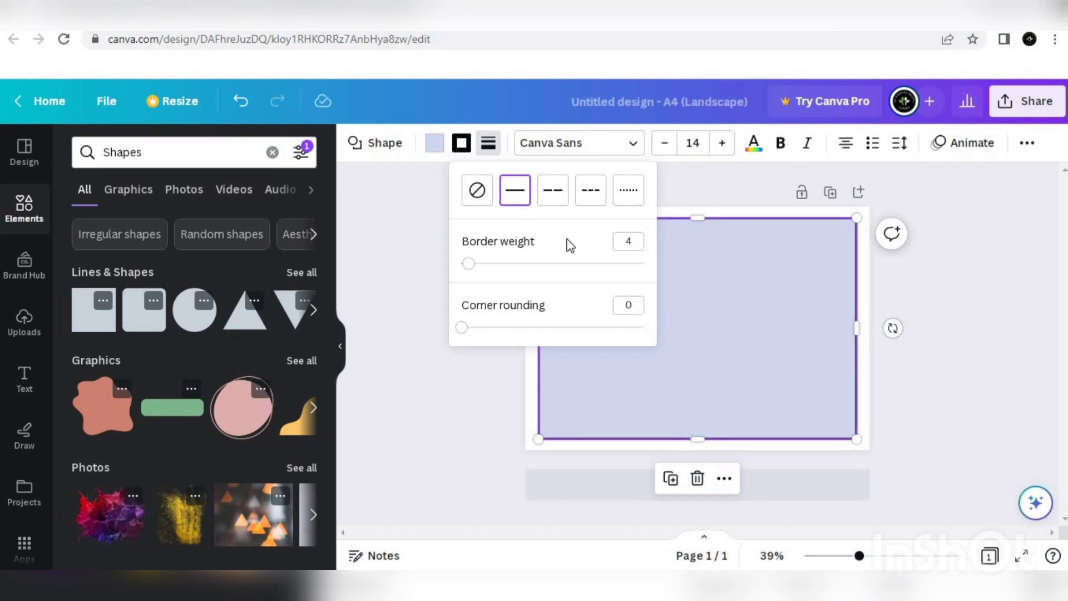
pyautogui.moveTo(470, 268); pyautogui.dragTo(471, 264)
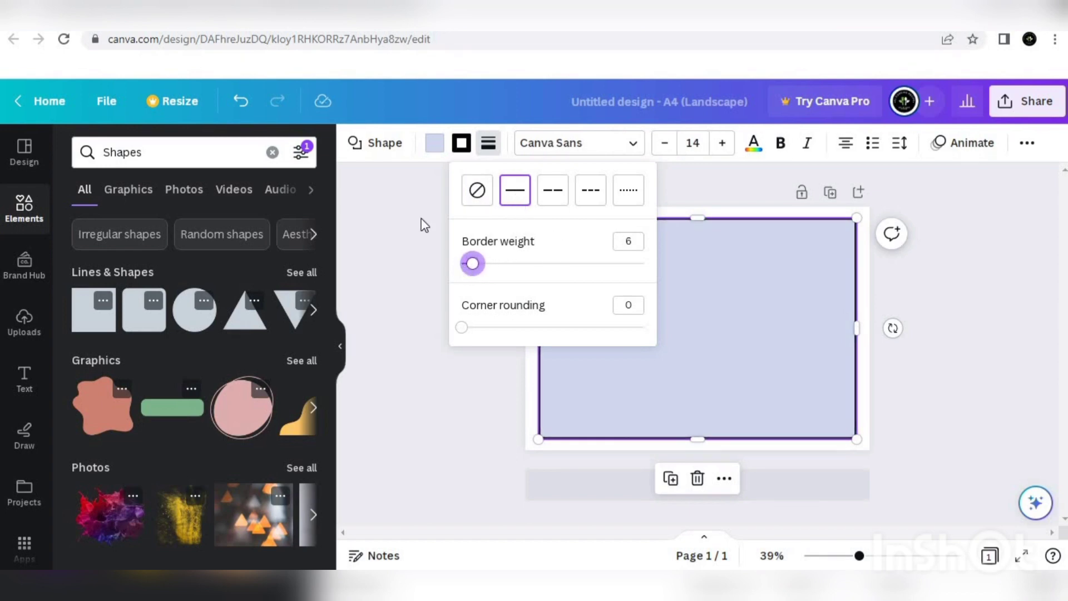
# Set the rectangle's border to the custom golden-orange colour #DFA54E after trying the default yellow and peach.
pyautogui.click(461, 142)
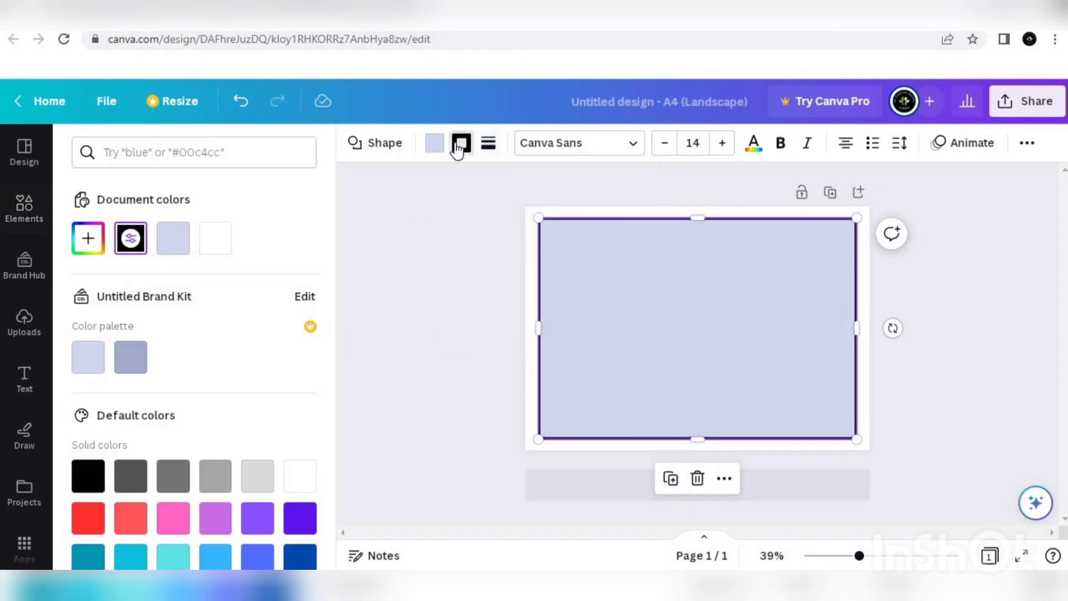
pyautogui.moveTo(329, 416); pyautogui.dragTo(319, 506)
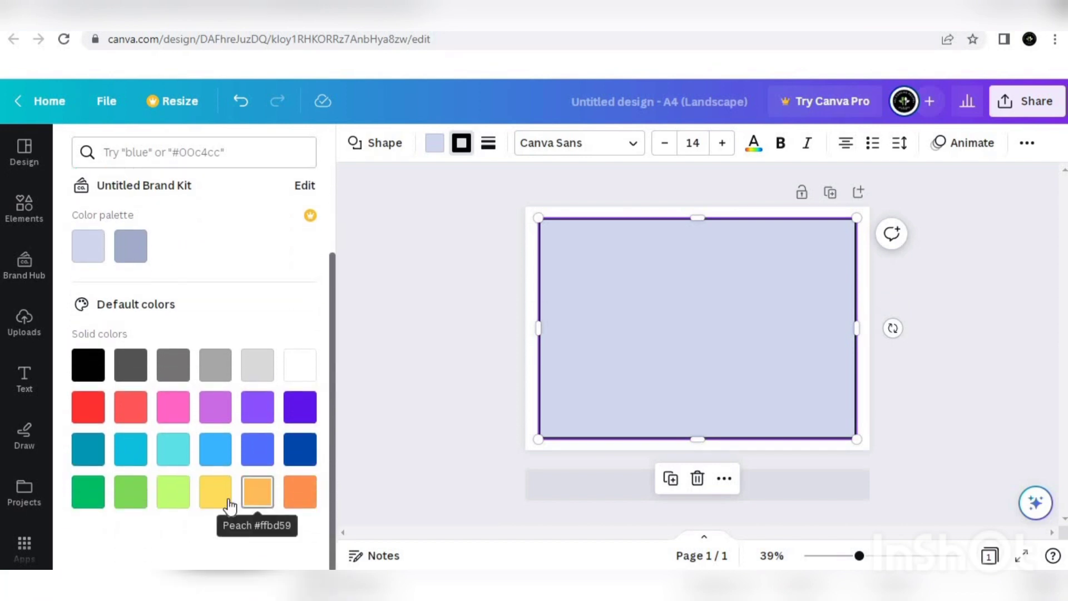
pyautogui.click(253, 495)
pyautogui.click(214, 493)
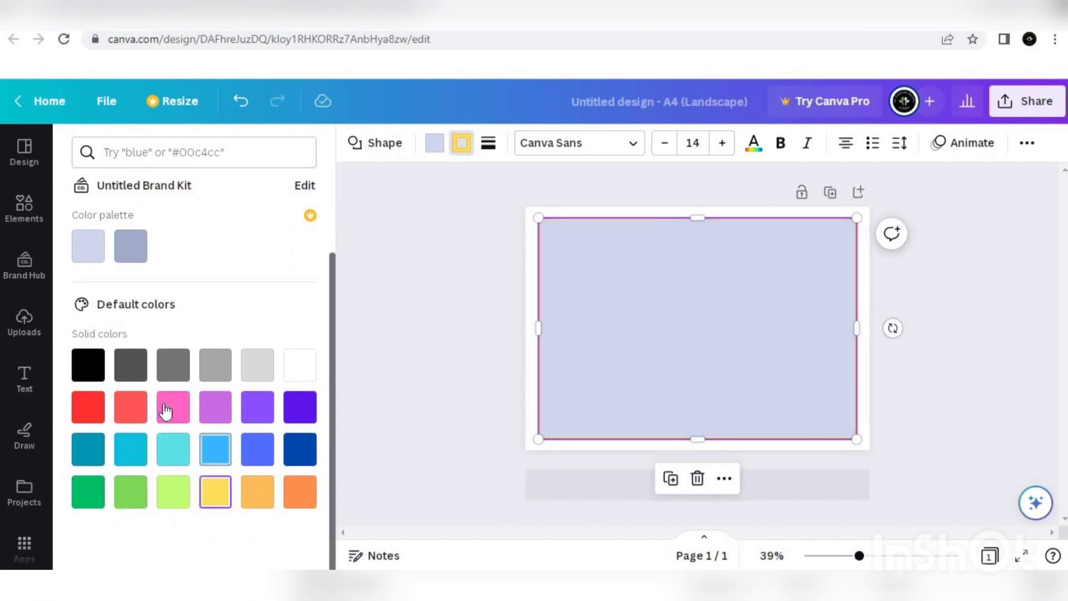
pyautogui.click(253, 489)
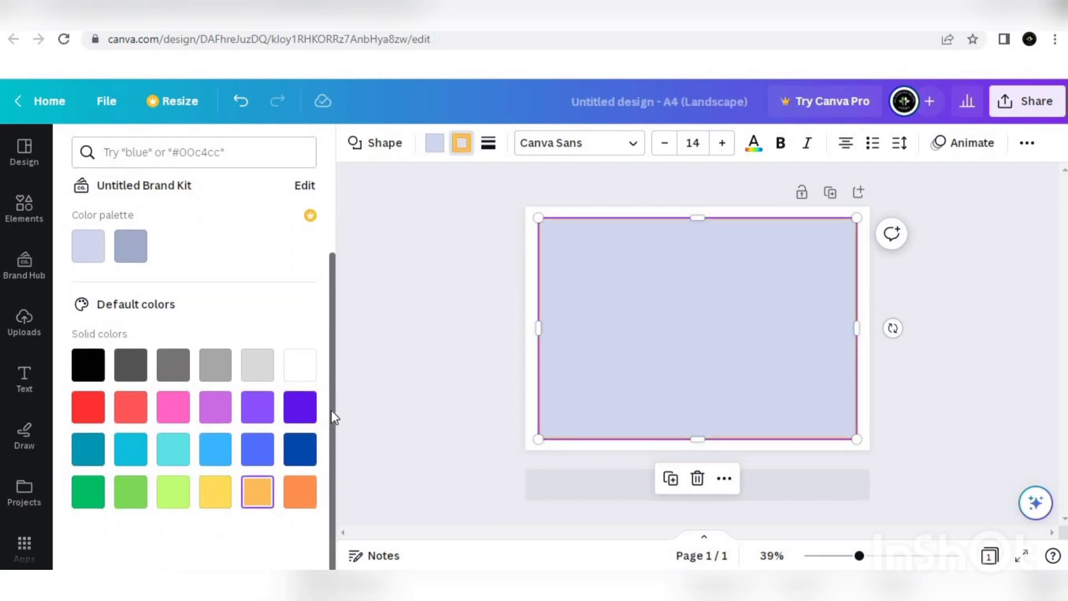
pyautogui.moveTo(331, 409); pyautogui.dragTo(345, 305)
pyautogui.click(88, 238)
pyautogui.click(232, 287)
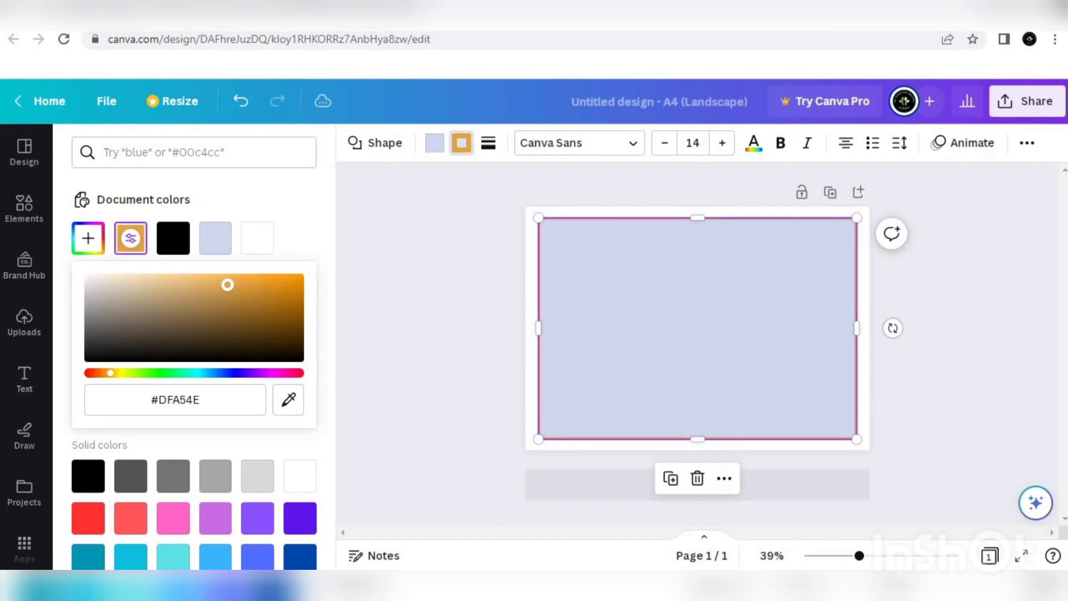
pyautogui.click(433, 302)
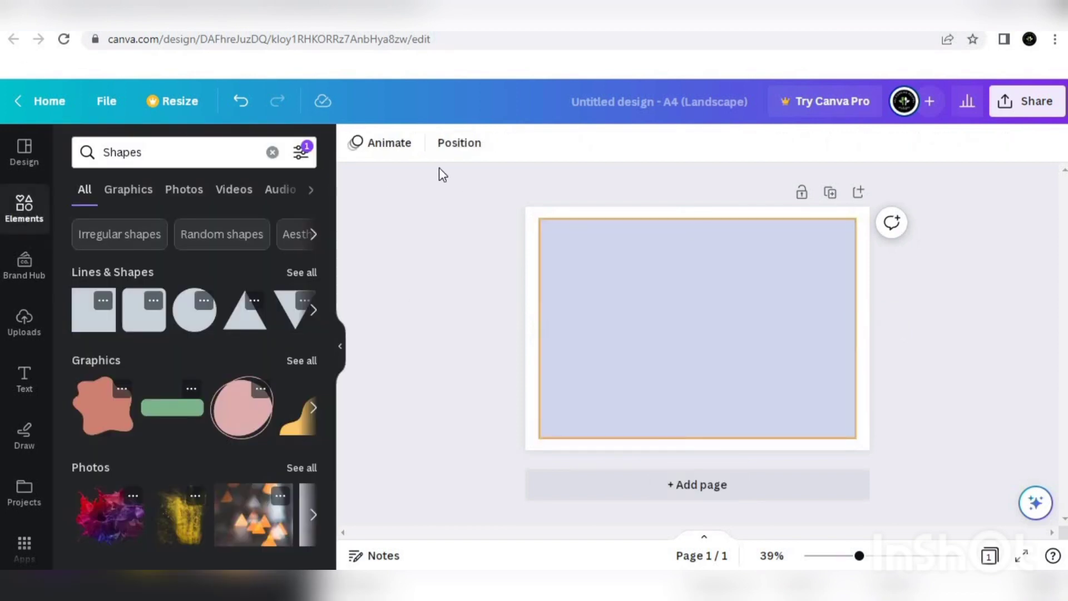
# Remove the rectangle's fill colour so that only its golden border remains as a frame.
pyautogui.click(603, 303)
pyautogui.click(433, 147)
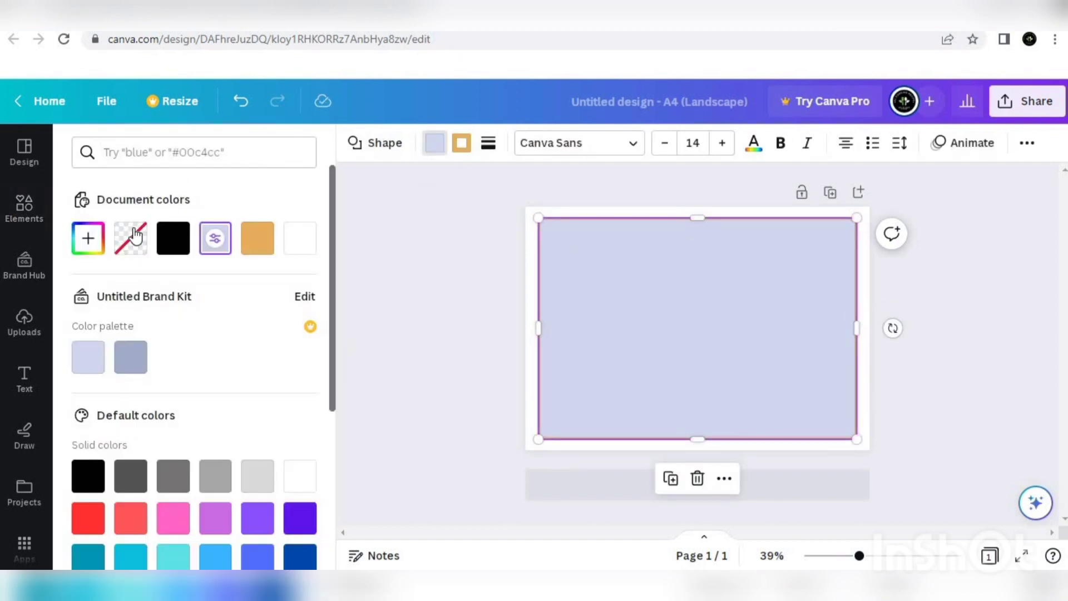
pyautogui.click(132, 236)
pyautogui.press('Escape')
pyautogui.click(434, 312)
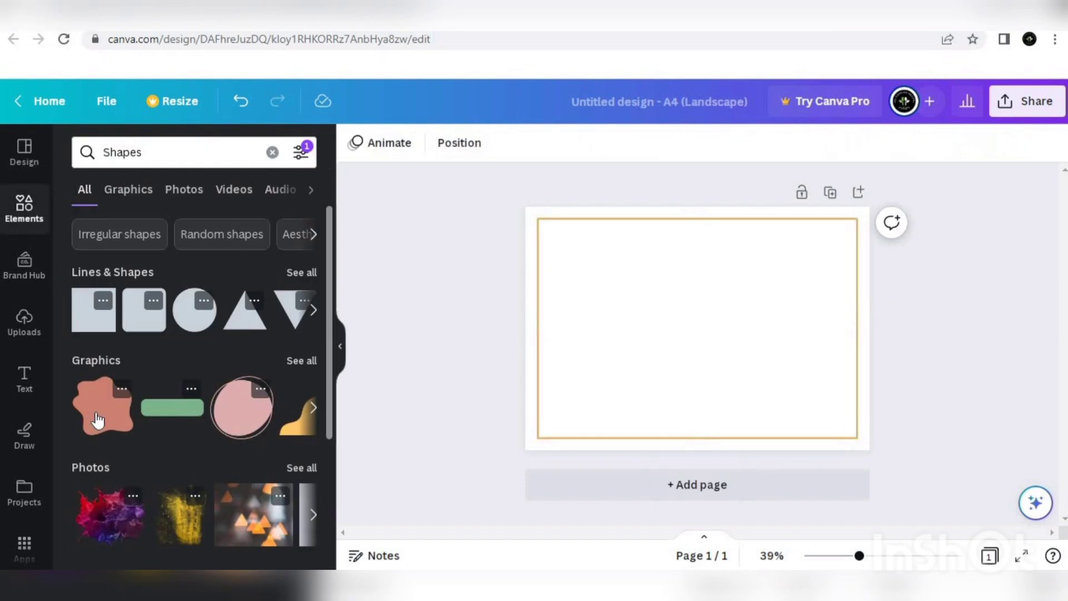
# Add another square and move it into the right half of the page.
pyautogui.click(105, 328)
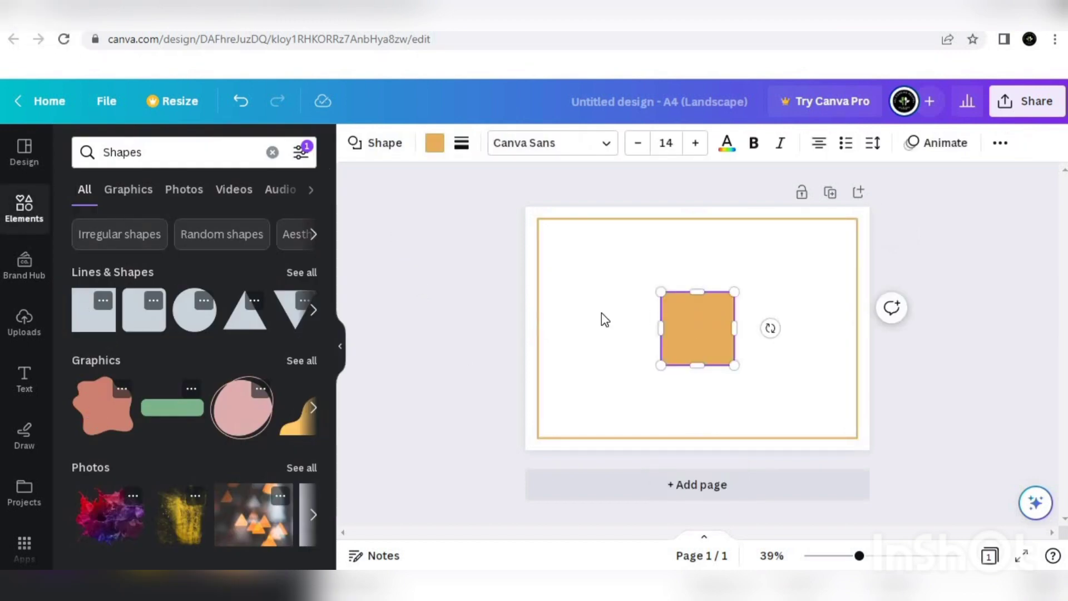
pyautogui.moveTo(686, 316); pyautogui.dragTo(808, 299)
# Lock the golden border frame in place and deselect it.
pyautogui.click(707, 219)
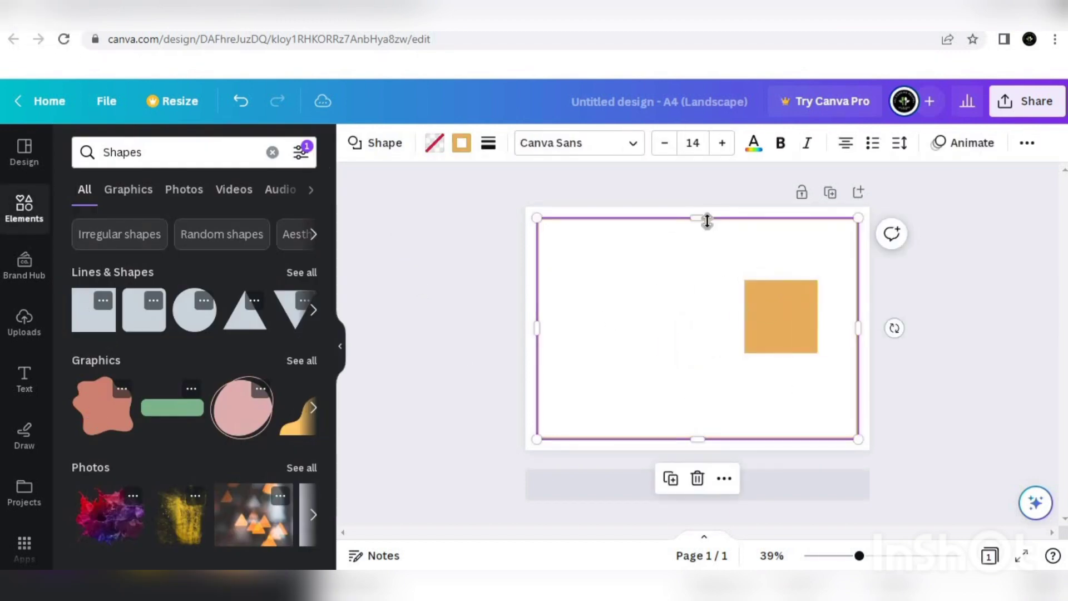
pyautogui.click(729, 482)
pyautogui.click(765, 506)
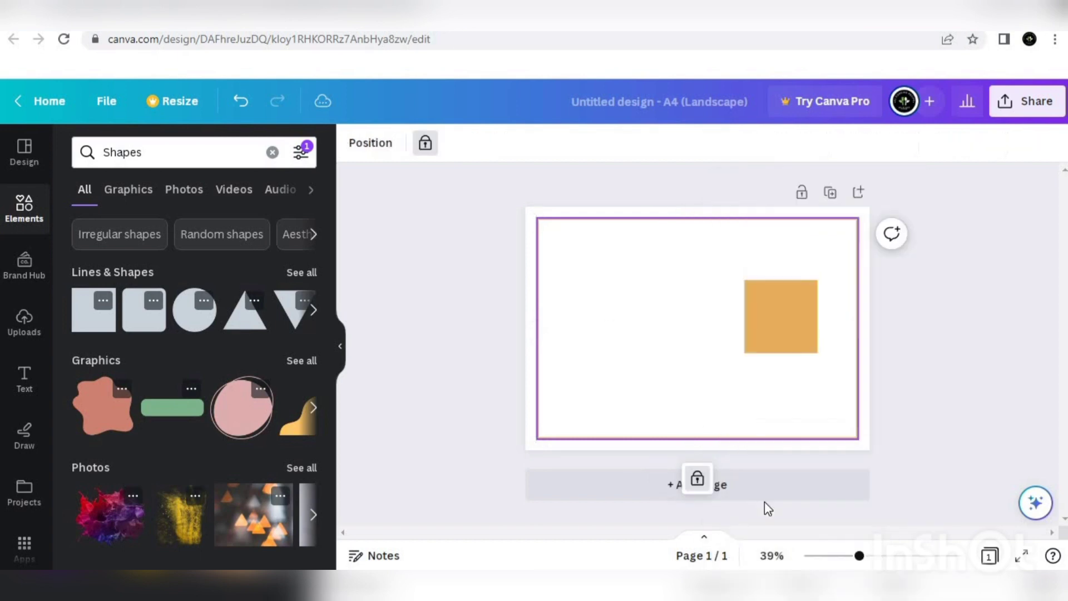
pyautogui.click(506, 344)
# Try the orange square enlarged over the page's lower-right corner, and delete it.
pyautogui.moveTo(803, 332); pyautogui.dragTo(817, 348)
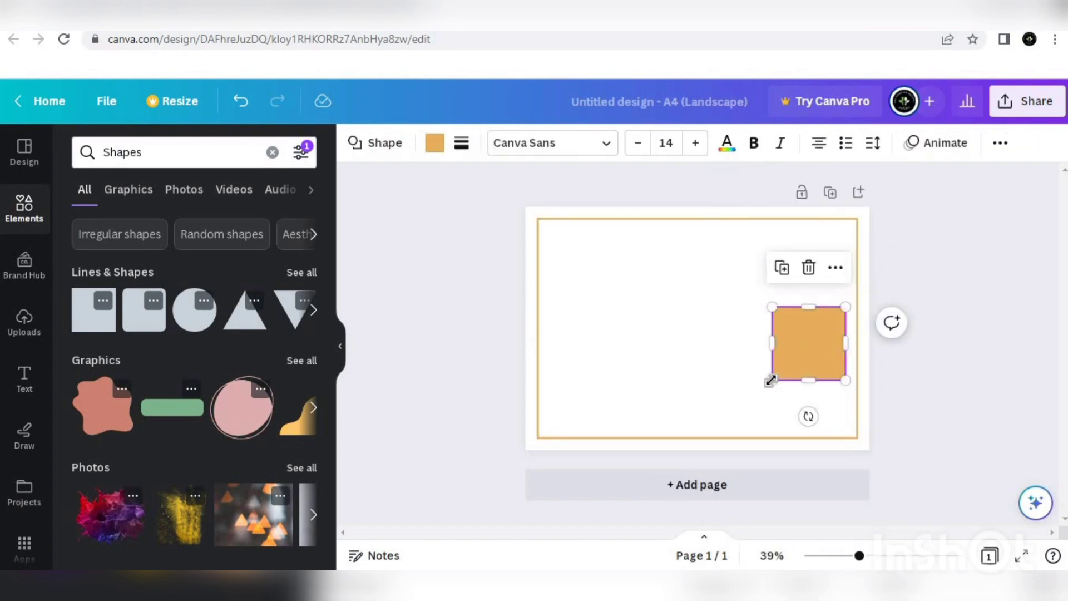
pyautogui.moveTo(767, 377); pyautogui.dragTo(603, 520)
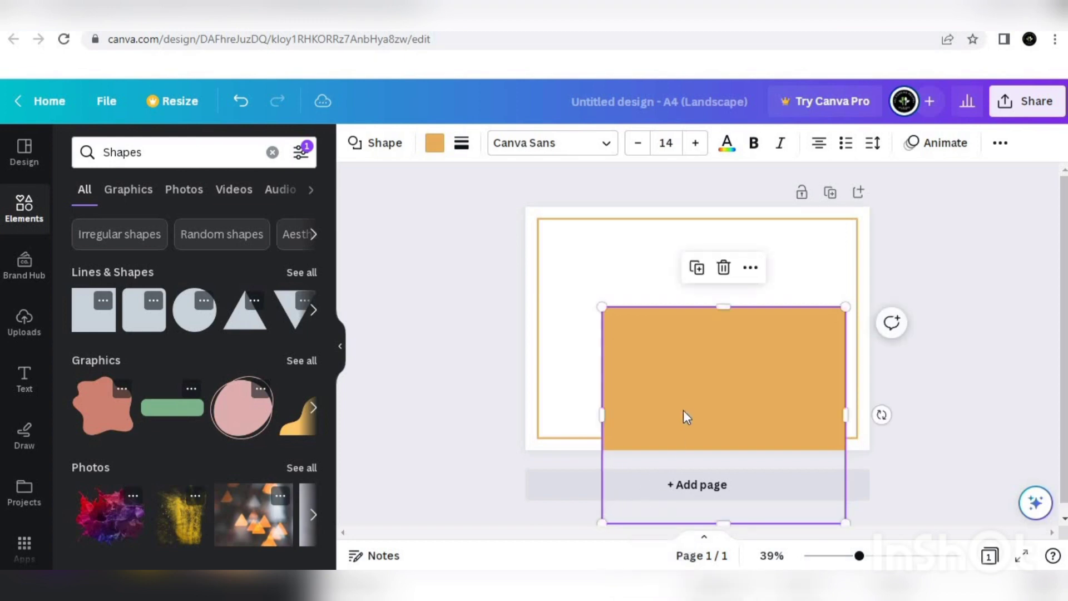
pyautogui.moveTo(684, 417); pyautogui.dragTo(787, 401)
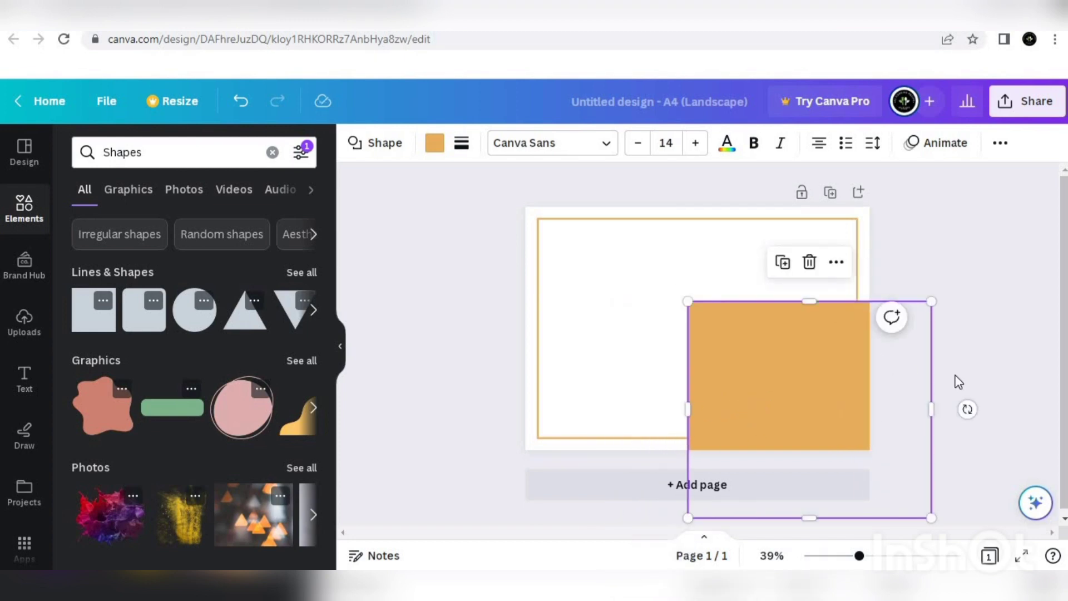
pyautogui.rightClick(976, 323)
pyautogui.click(736, 361)
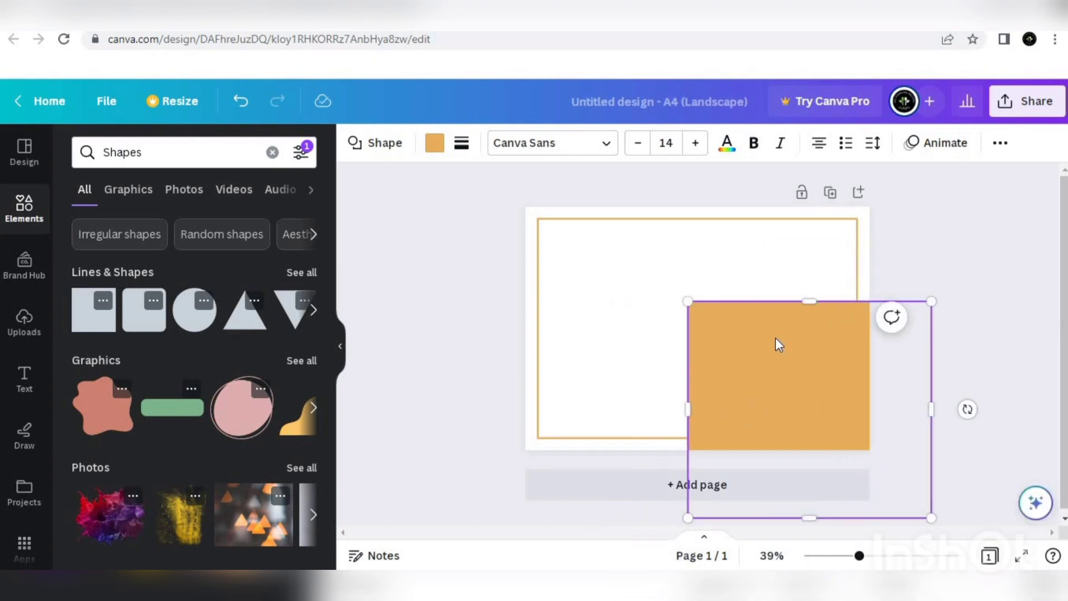
pyautogui.click(891, 246)
pyautogui.click(827, 356)
pyautogui.press('Delete')
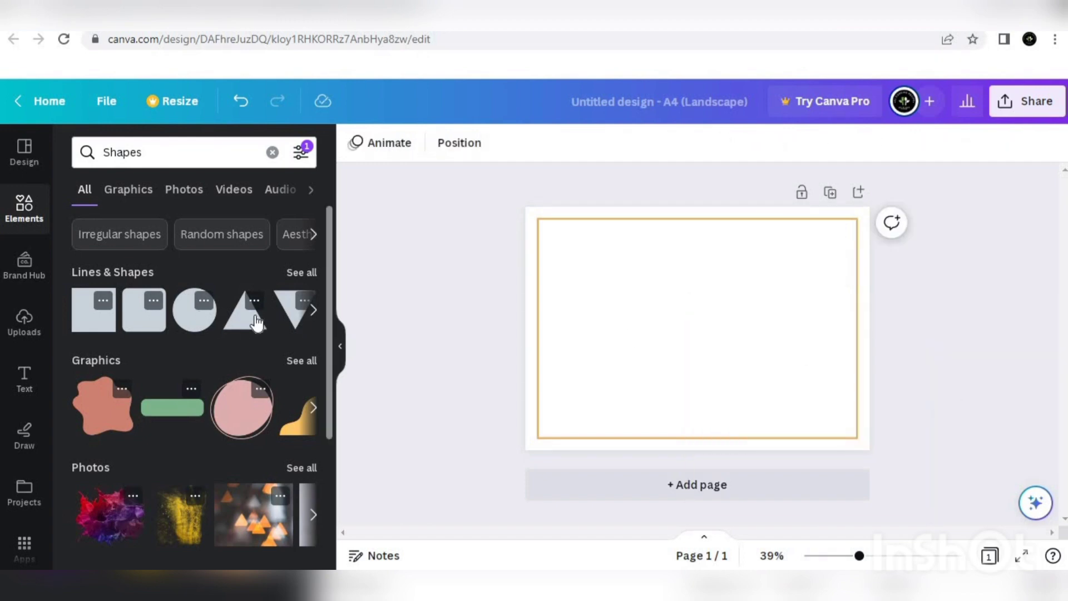
# Add a triangle, enlarge it and move it so it overhangs the page's lower-right corner.
pyautogui.click(254, 319)
pyautogui.moveTo(735, 361); pyautogui.dragTo(892, 498)
pyautogui.click(1046, 352)
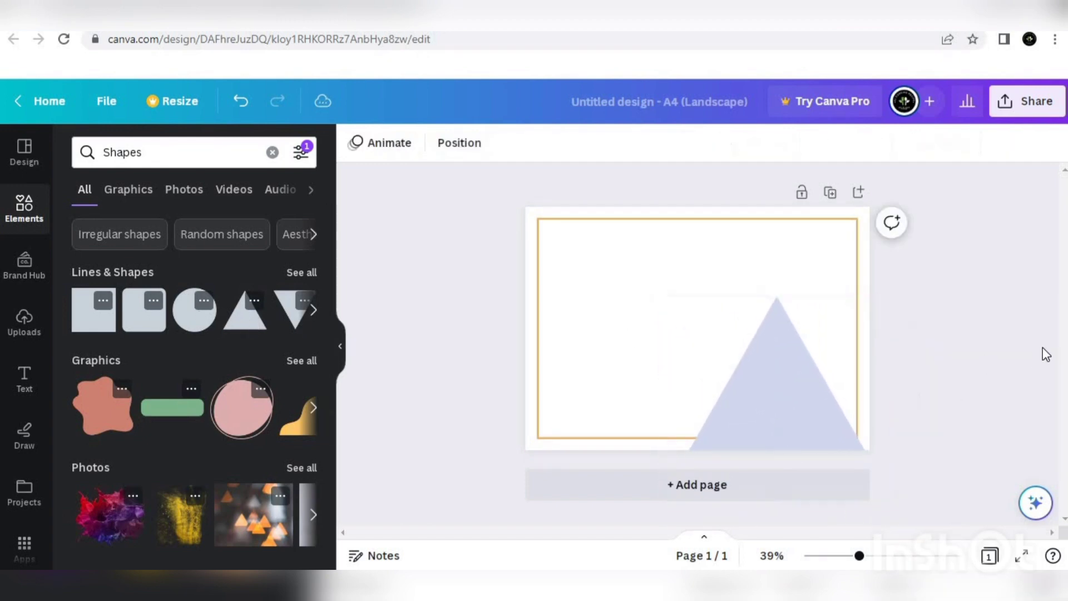
pyautogui.click(766, 363)
pyautogui.moveTo(765, 362); pyautogui.dragTo(821, 348)
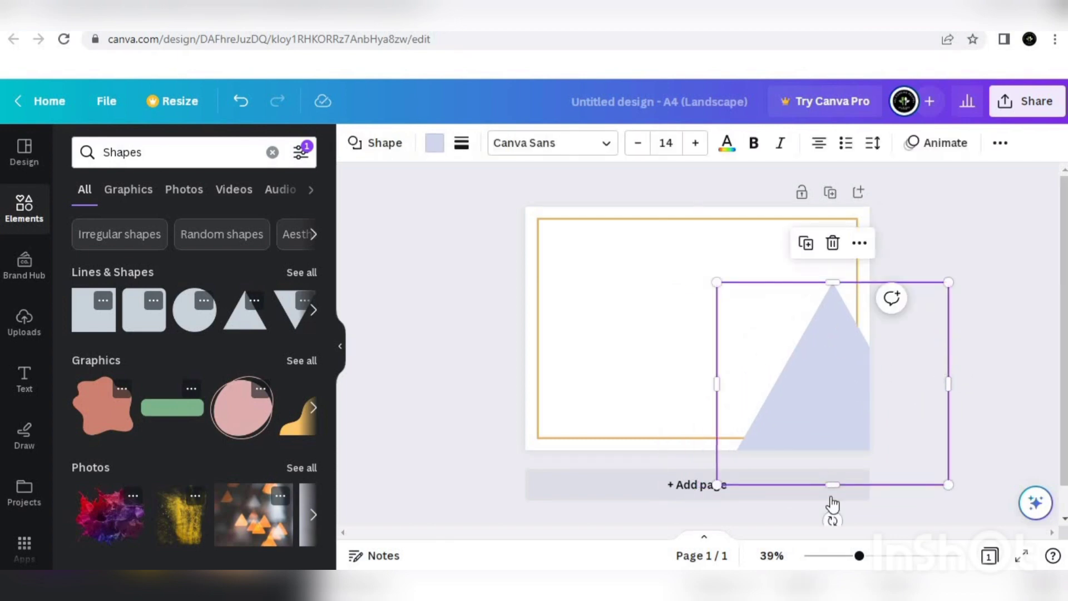
# Rotate the triangle clockwise, then enlarge it and shift it over the lower-right part of the page.
pyautogui.rightClick(819, 522)
pyautogui.click(832, 519)
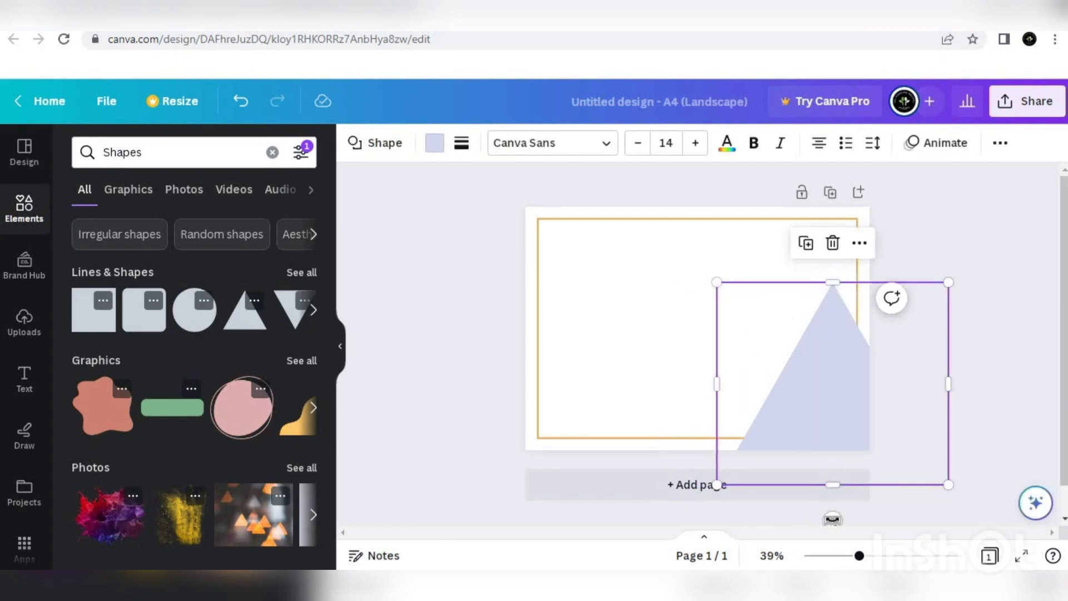
pyautogui.rightClick(762, 506)
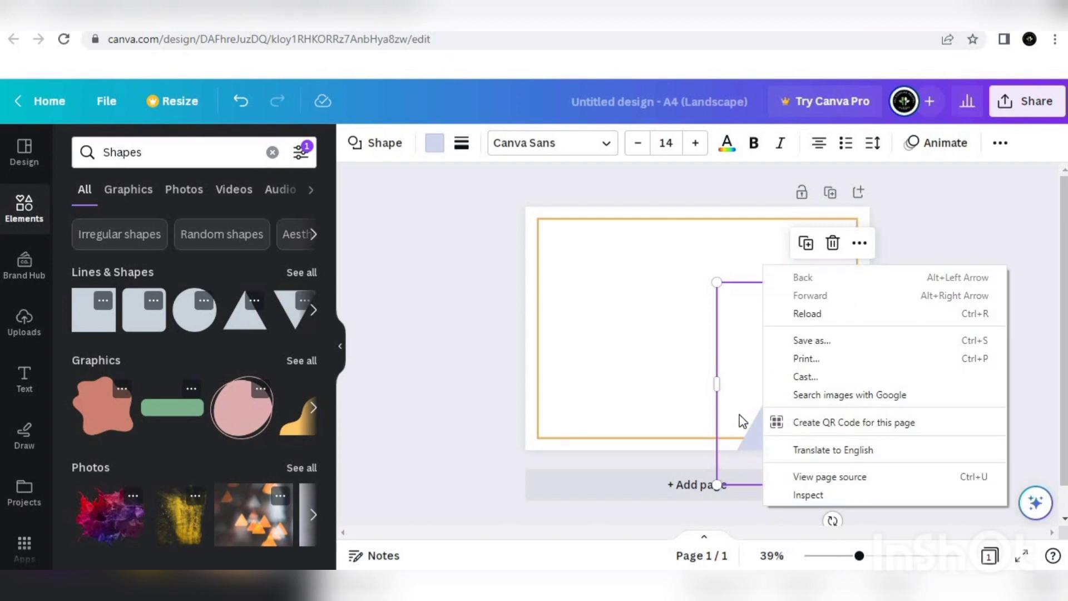
pyautogui.click(748, 412)
pyautogui.moveTo(804, 426); pyautogui.dragTo(786, 393)
pyautogui.moveTo(811, 485); pyautogui.dragTo(752, 480)
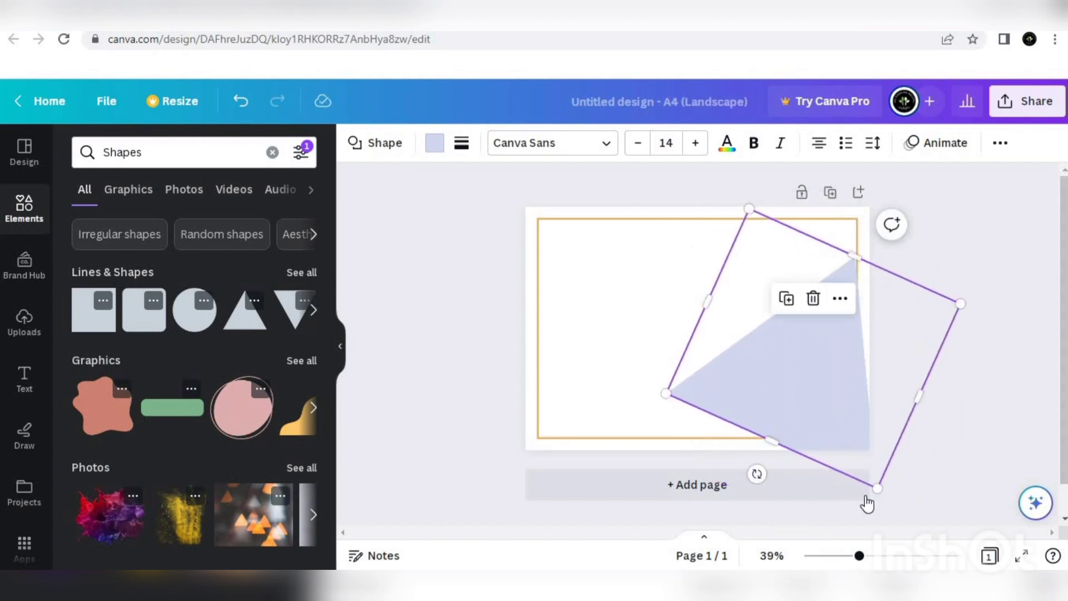
pyautogui.moveTo(876, 488); pyautogui.dragTo(923, 562)
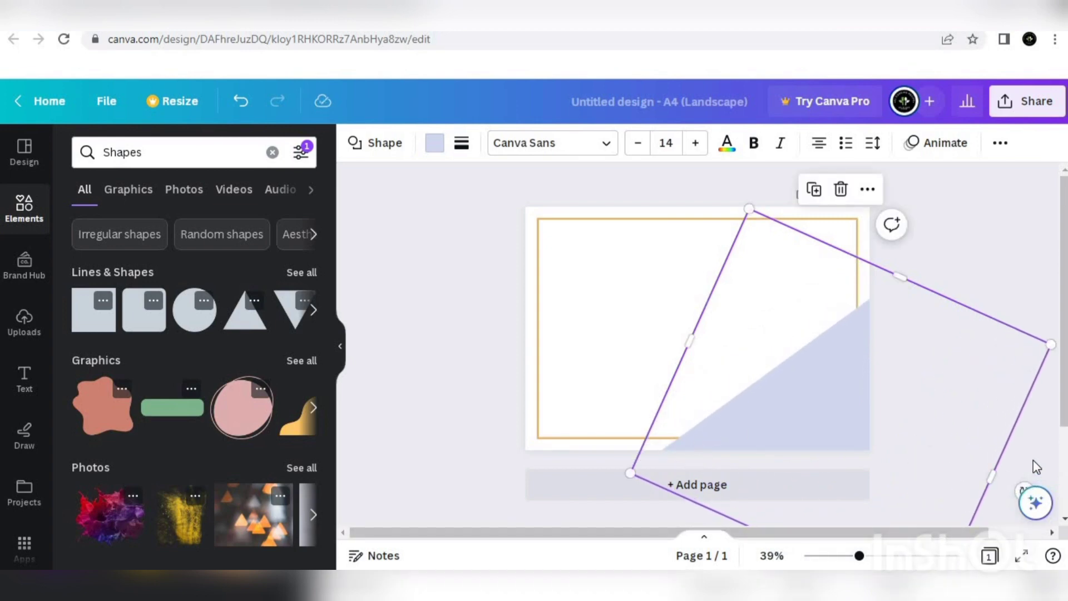
pyautogui.moveTo(858, 462); pyautogui.dragTo(862, 389)
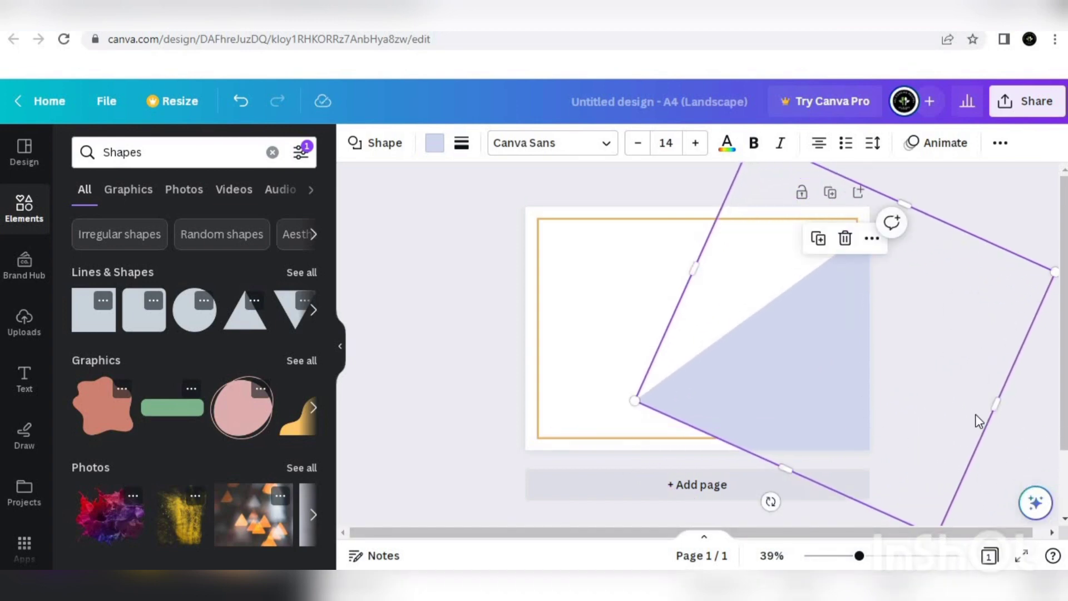
# Adjust the triangle's rotation and position so its slanted edge cuts diagonally across the page's lower-right corner, and deselect it.
pyautogui.moveTo(770, 501); pyautogui.dragTo(827, 538)
pyautogui.moveTo(924, 379); pyautogui.dragTo(927, 491)
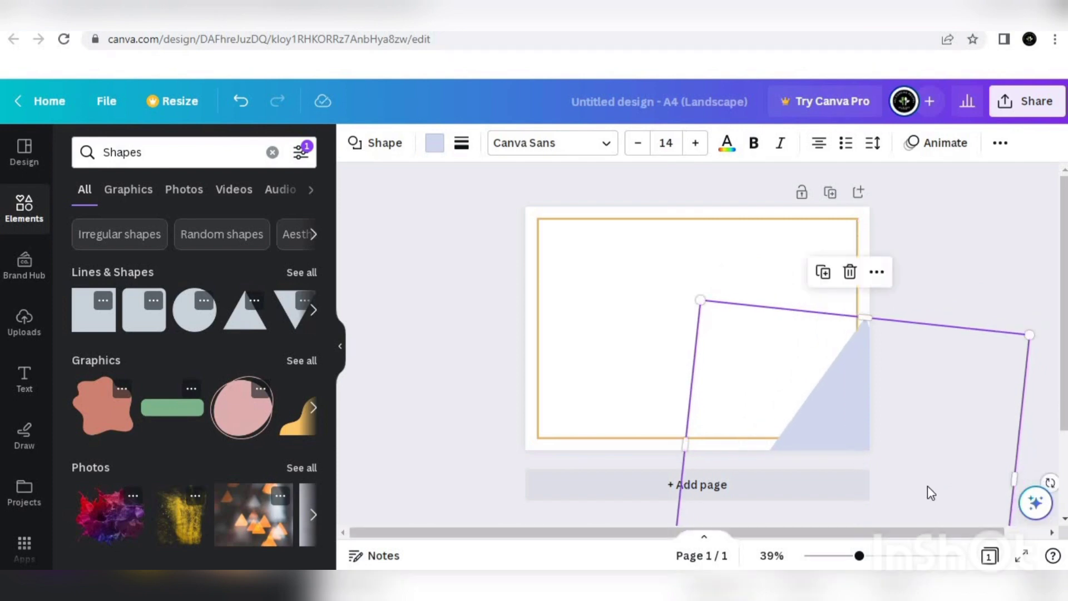
pyautogui.moveTo(1051, 483); pyautogui.dragTo(1038, 509)
pyautogui.press('Delete')
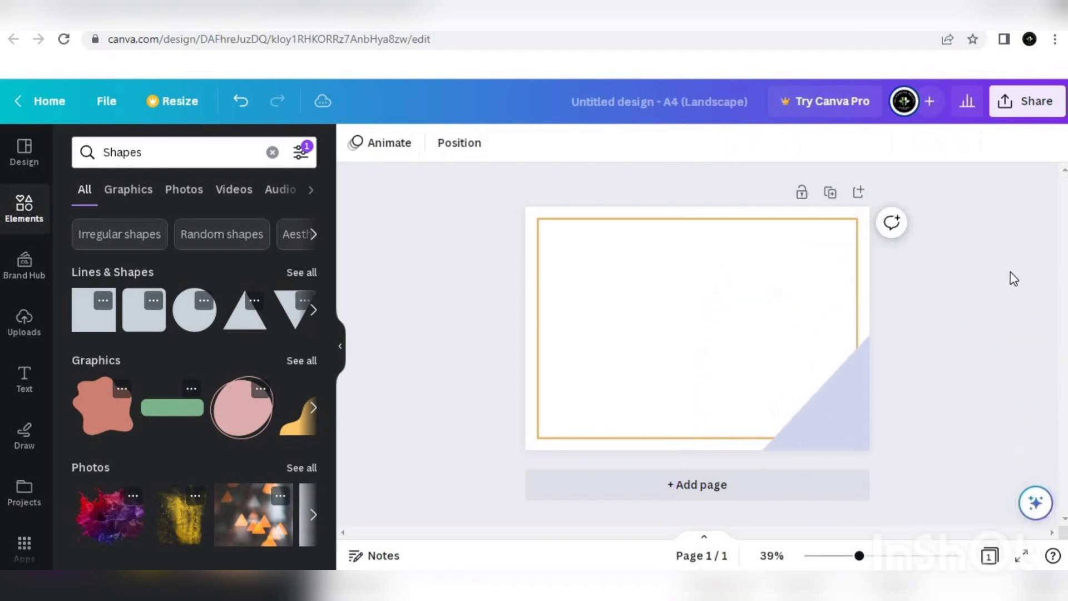
# Try a solid purple fill darkened to #311766 on the corner triangle.
pyautogui.hotkey('ctrl', 'z')
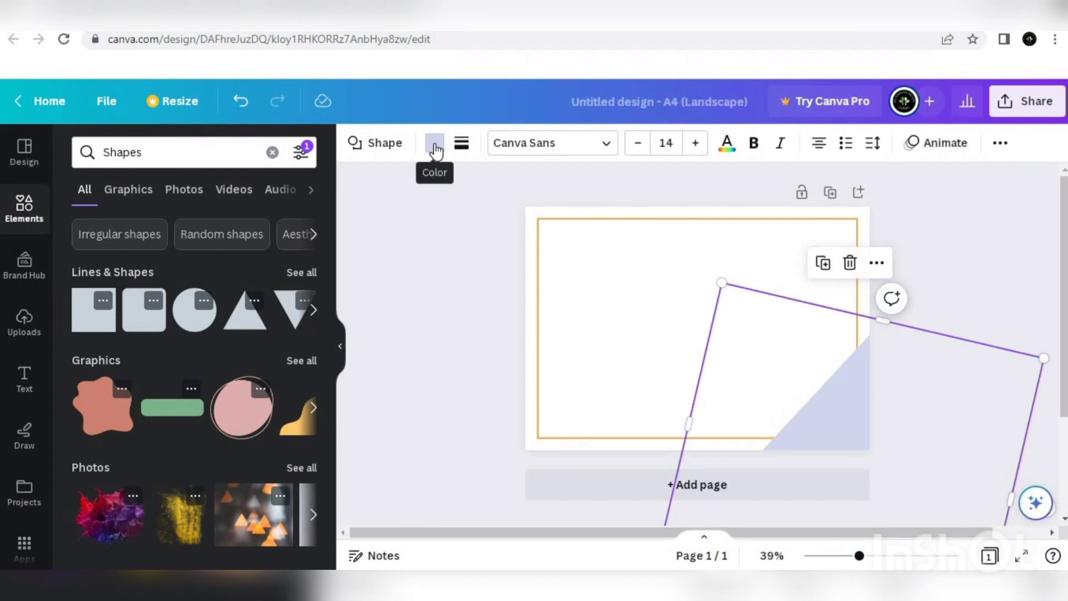
pyautogui.click(435, 144)
pyautogui.click(300, 517)
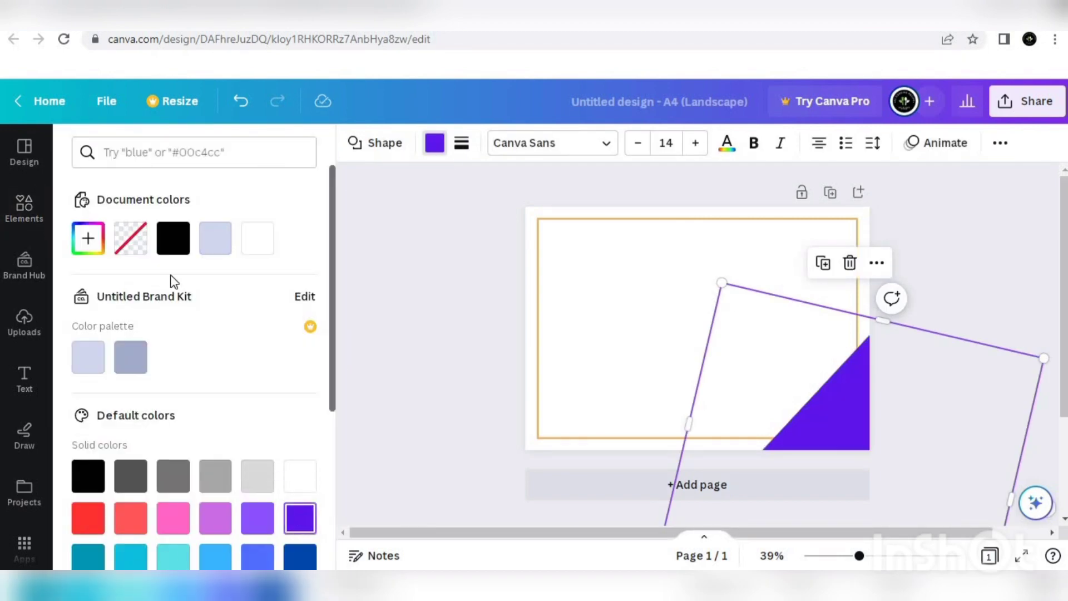
pyautogui.click(102, 253)
pyautogui.moveTo(283, 321)
pyautogui.mouseDown()
pyautogui.moveTo(296, 348)
pyautogui.moveTo(256, 365)
pyautogui.mouseUp()
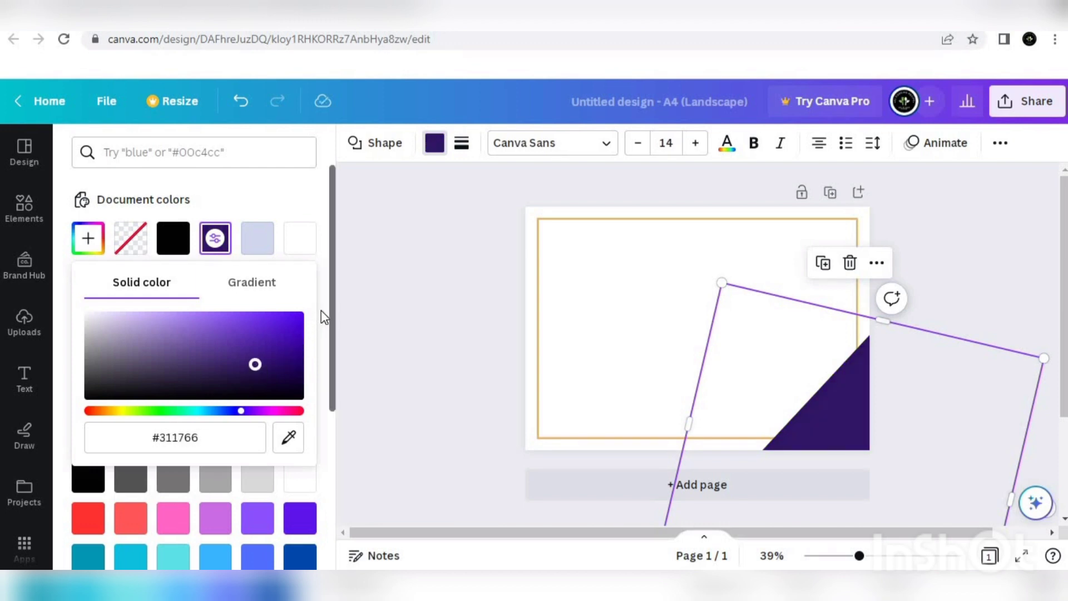
# Fill the corner triangle with the default black-to-blue gradient and deselect it.
pyautogui.scroll(-3, 321, 309)
pyautogui.scroll(-2, 159, 426)
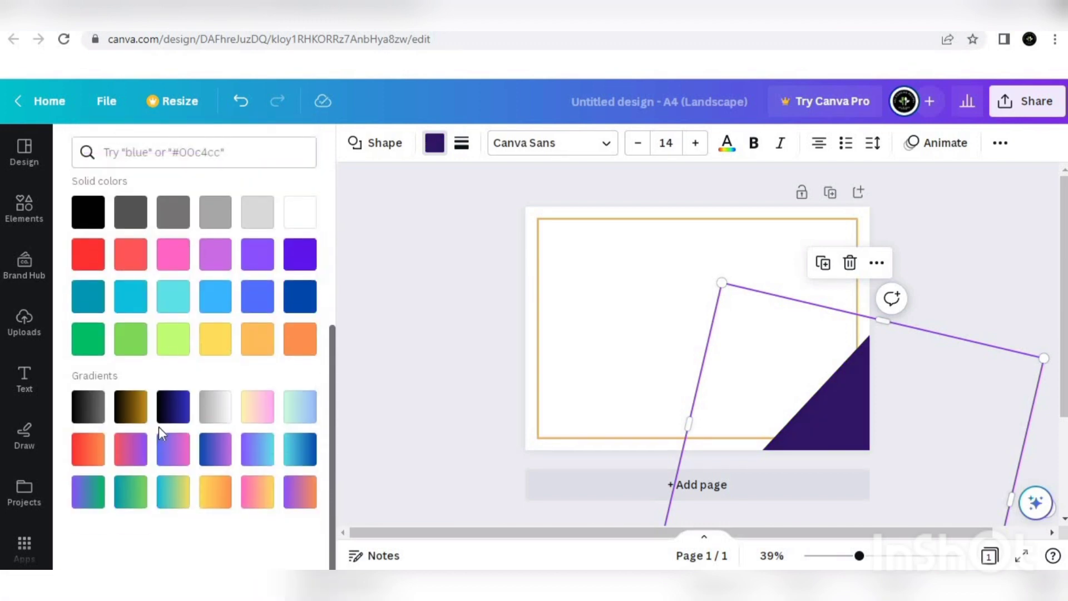
pyautogui.click(172, 416)
pyautogui.click(472, 341)
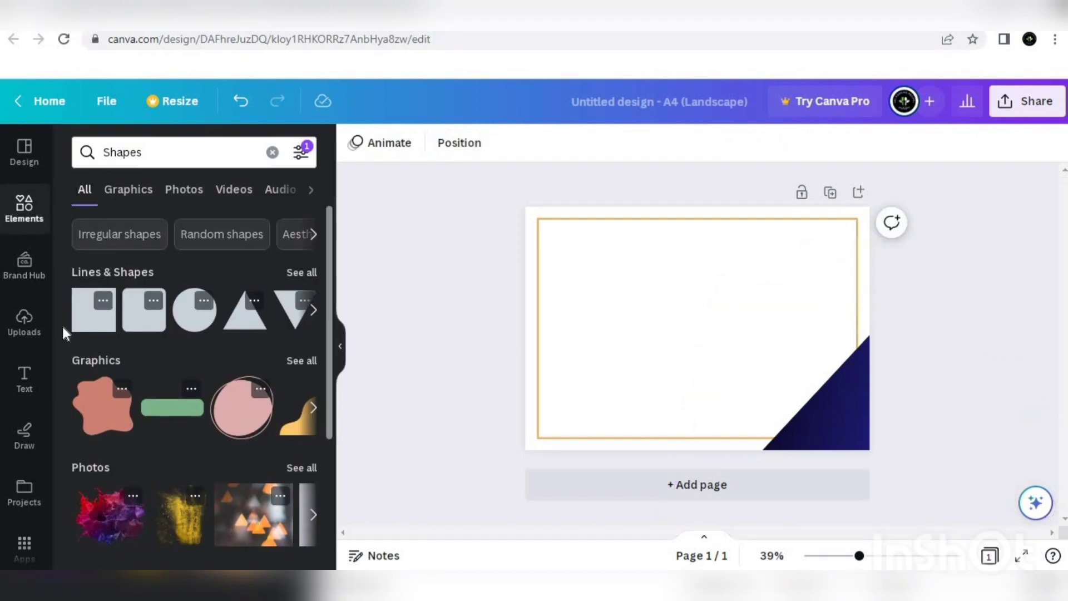
# Add a square to the page, enlarge it and give it a solid border with a weight of 25.
pyautogui.click(101, 318)
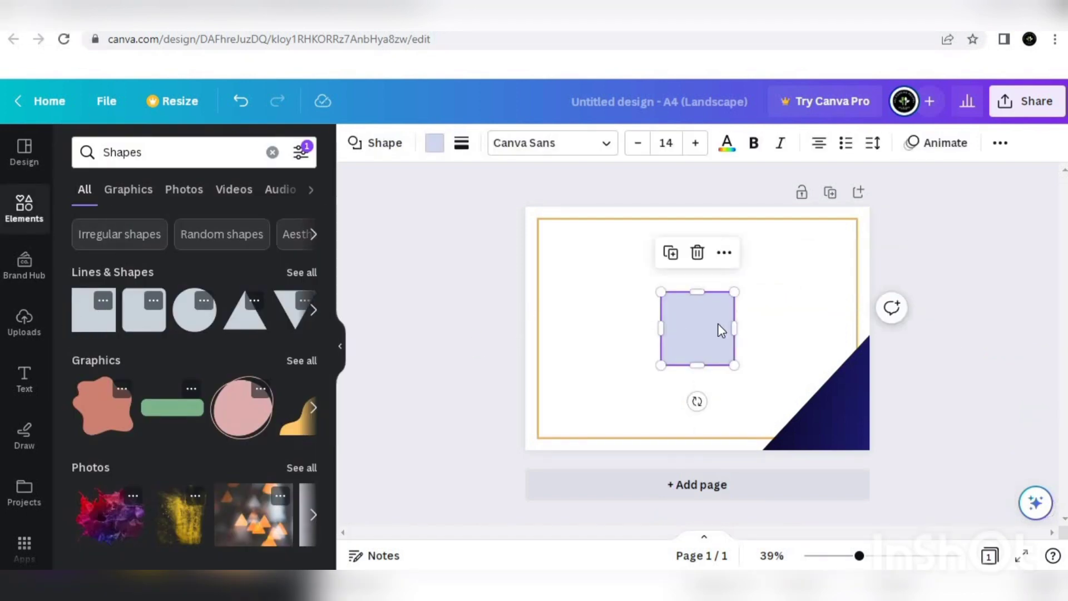
pyautogui.moveTo(718, 322); pyautogui.dragTo(733, 363)
pyautogui.click(464, 148)
pyautogui.click(512, 191)
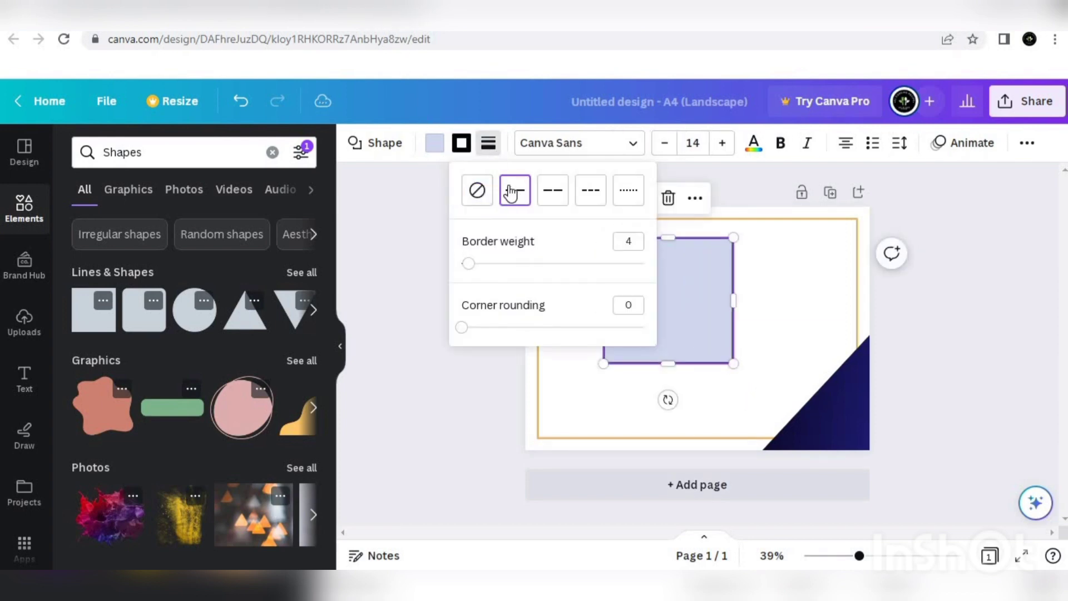
pyautogui.moveTo(472, 269)
pyautogui.mouseDown()
pyautogui.moveTo(510, 266)
pyautogui.moveTo(489, 267)
pyautogui.mouseUp()
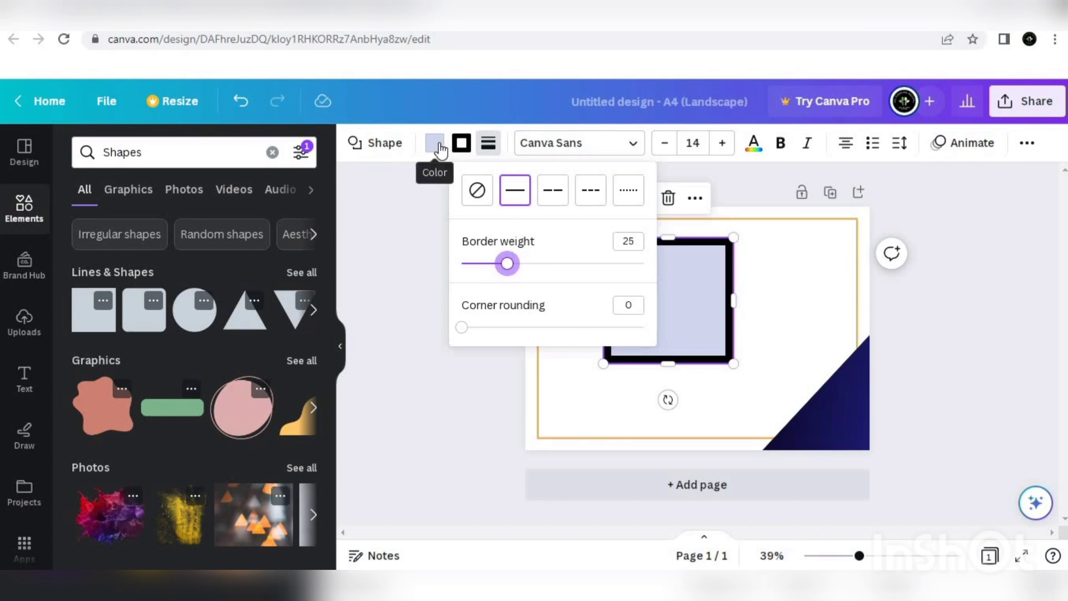
# Try the black-to-blue gradient inside the square, set its fill to no color instead and deselect it.
pyautogui.click(439, 146)
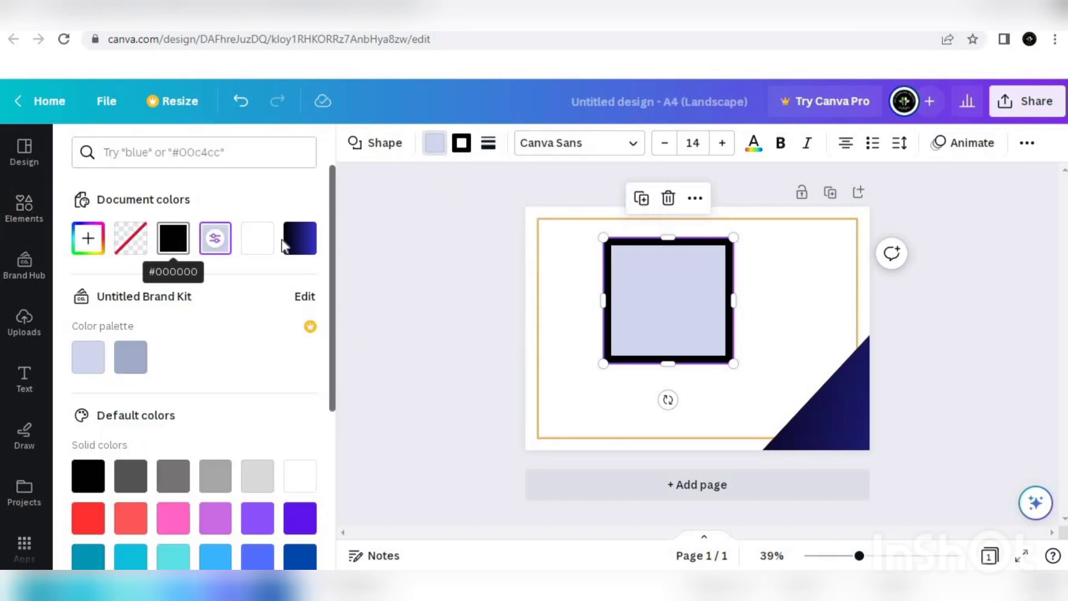
pyautogui.click(299, 239)
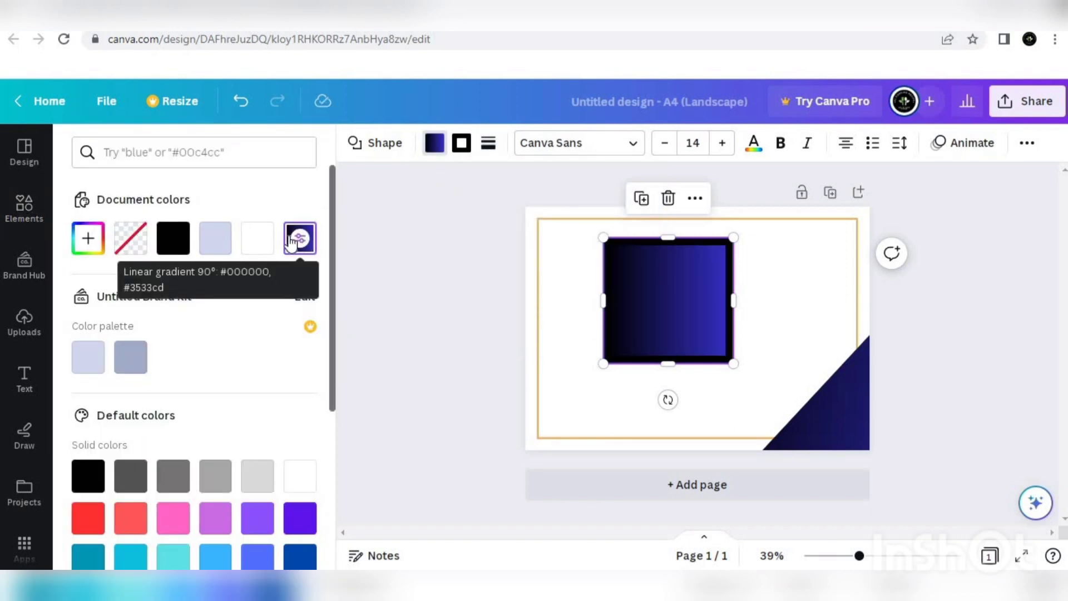
pyautogui.click(130, 244)
pyautogui.click(461, 143)
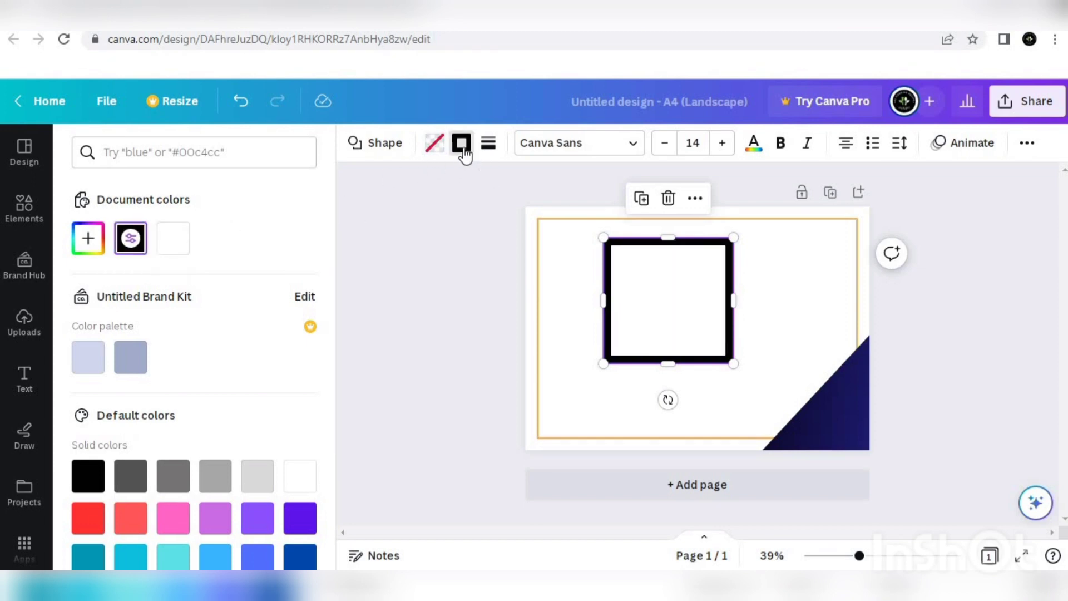
pyautogui.scroll(-2, 332, 449)
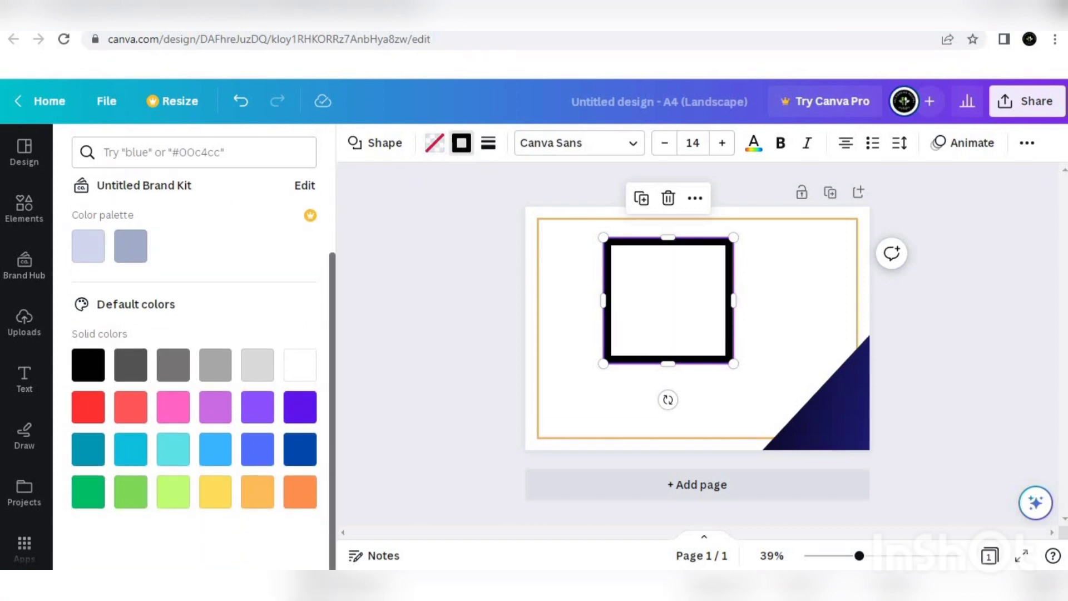
pyautogui.click(667, 316)
pyautogui.click(474, 319)
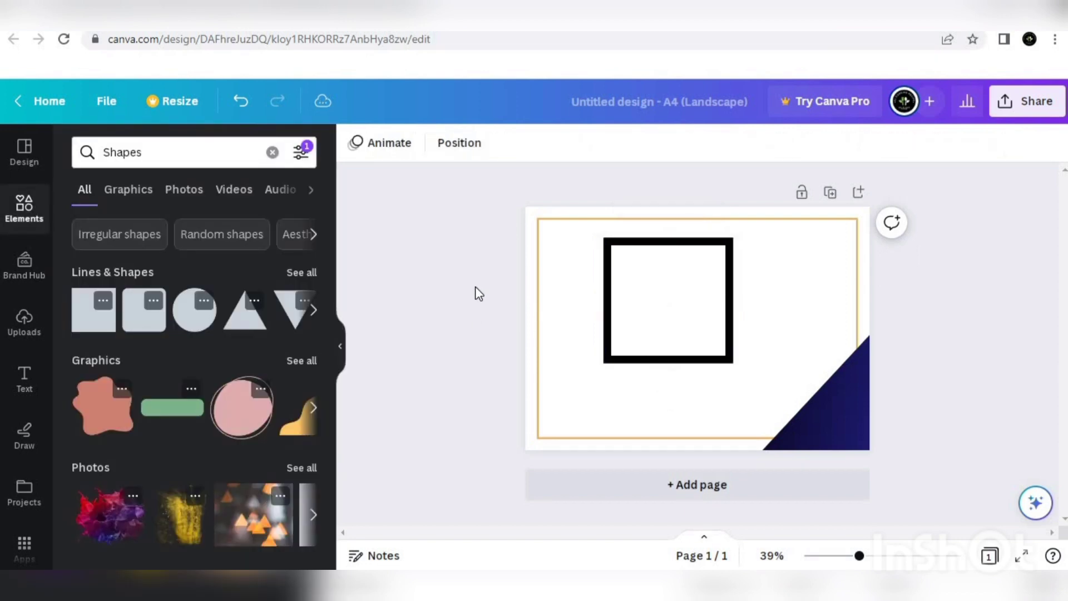
# Try the black-to-blue gradient on the outlined square again and revert it to no fill.
pyautogui.click(640, 239)
pyautogui.click(435, 144)
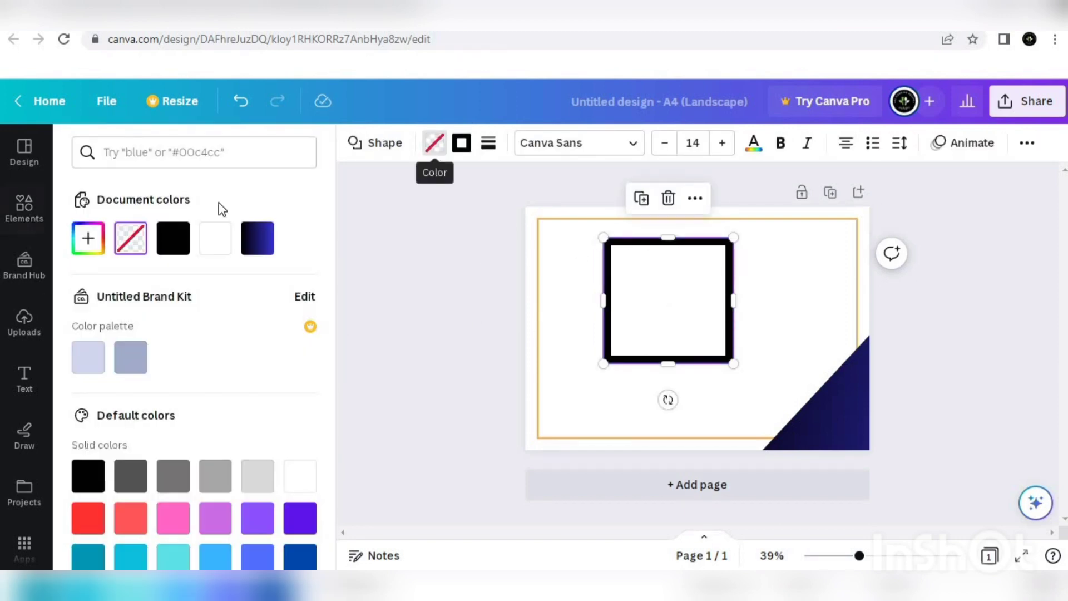
pyautogui.click(257, 238)
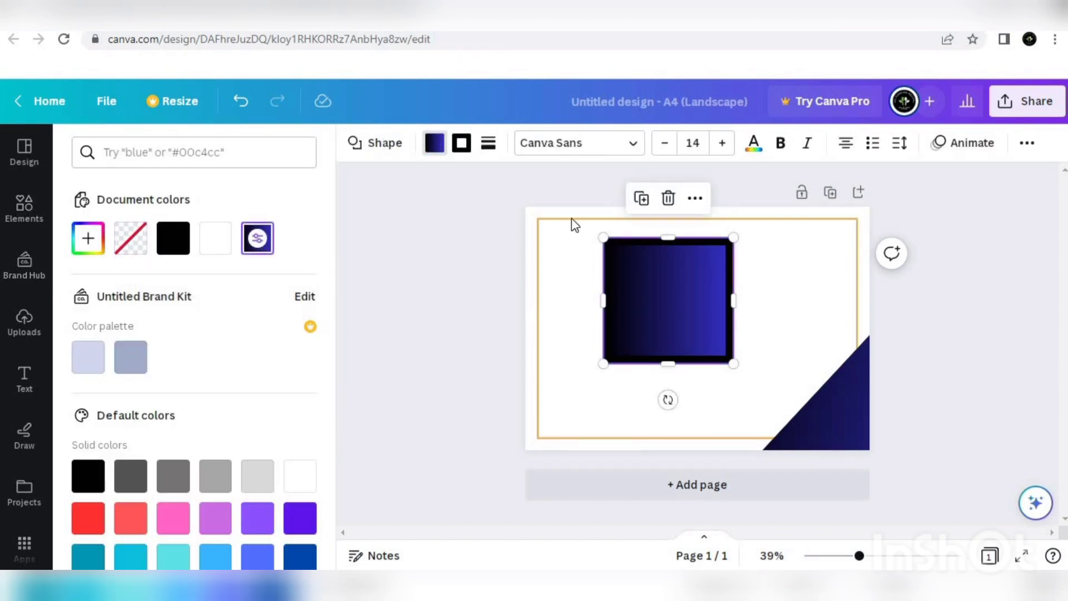
pyautogui.click(461, 145)
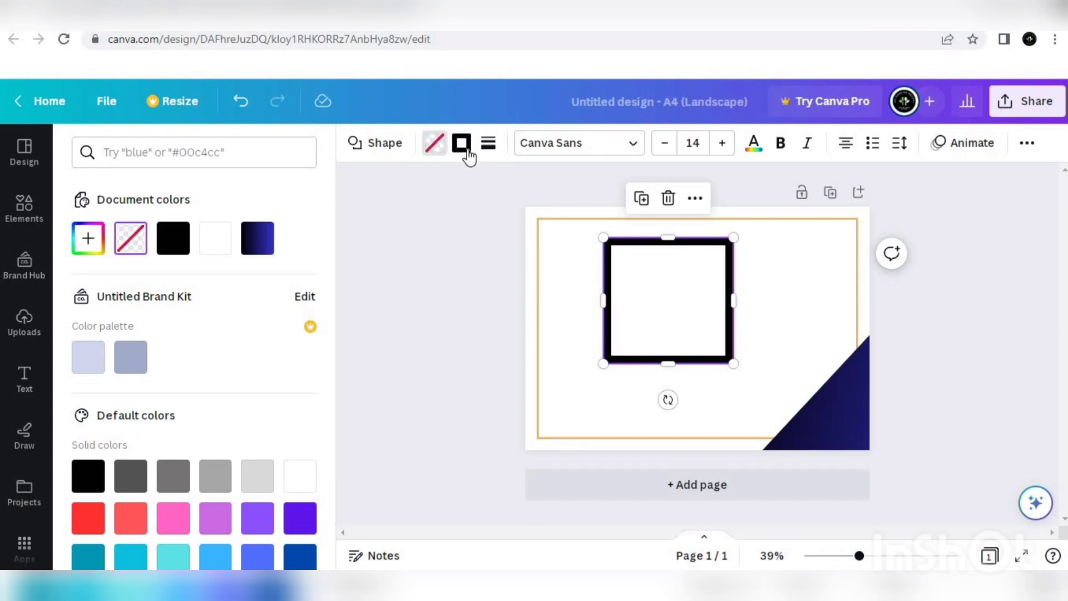
# Try #3533cd and the darkest Deep Blue swatch as the square's border color.
pyautogui.click(468, 152)
pyautogui.click(224, 147)
pyautogui.write('#3533cd')
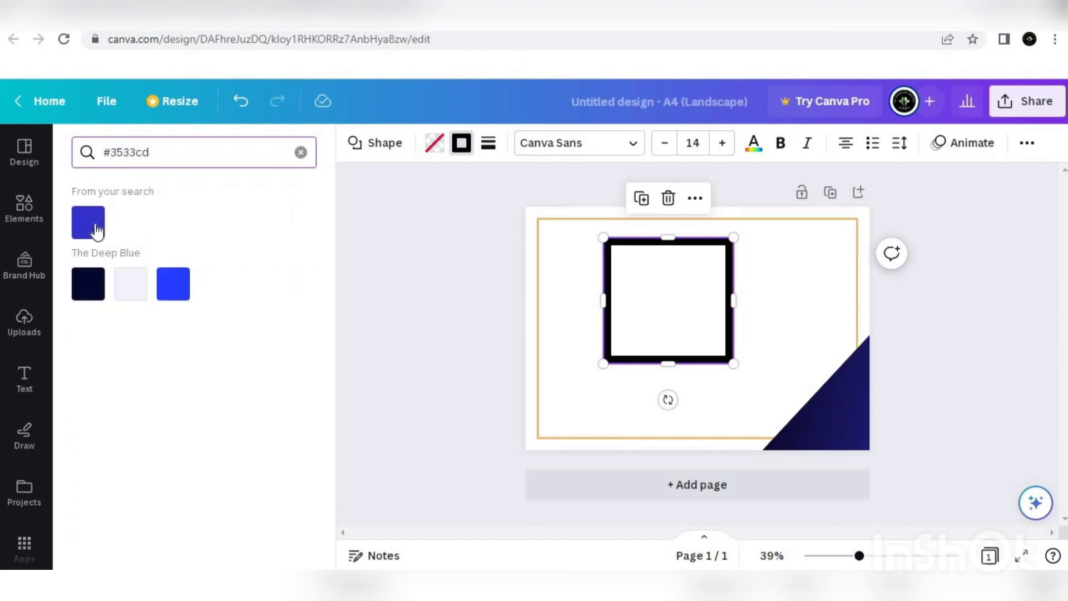
pyautogui.click(94, 225)
pyautogui.click(89, 297)
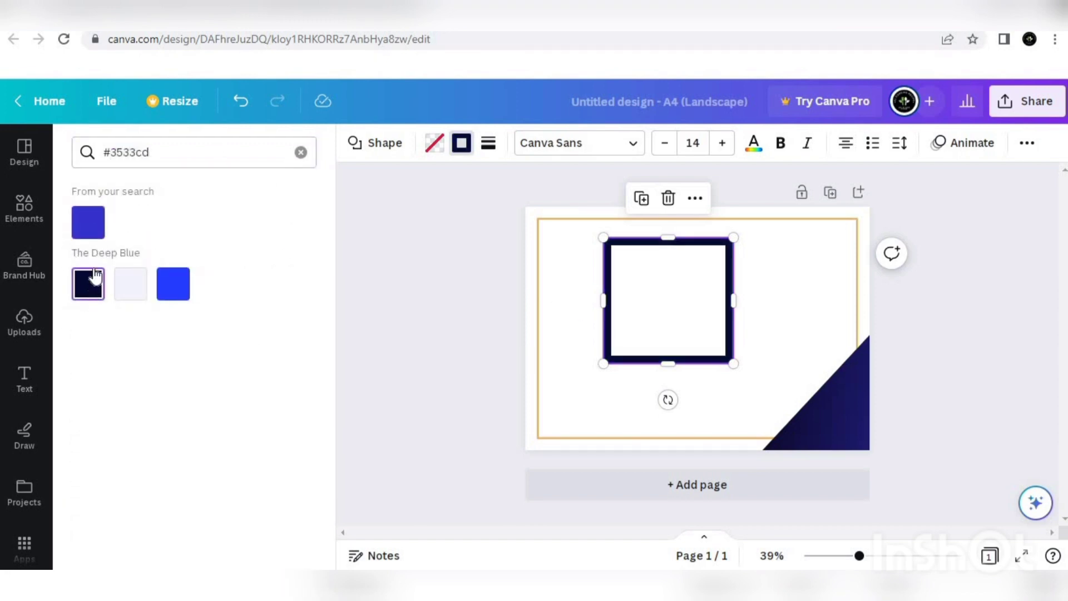
pyautogui.click(88, 222)
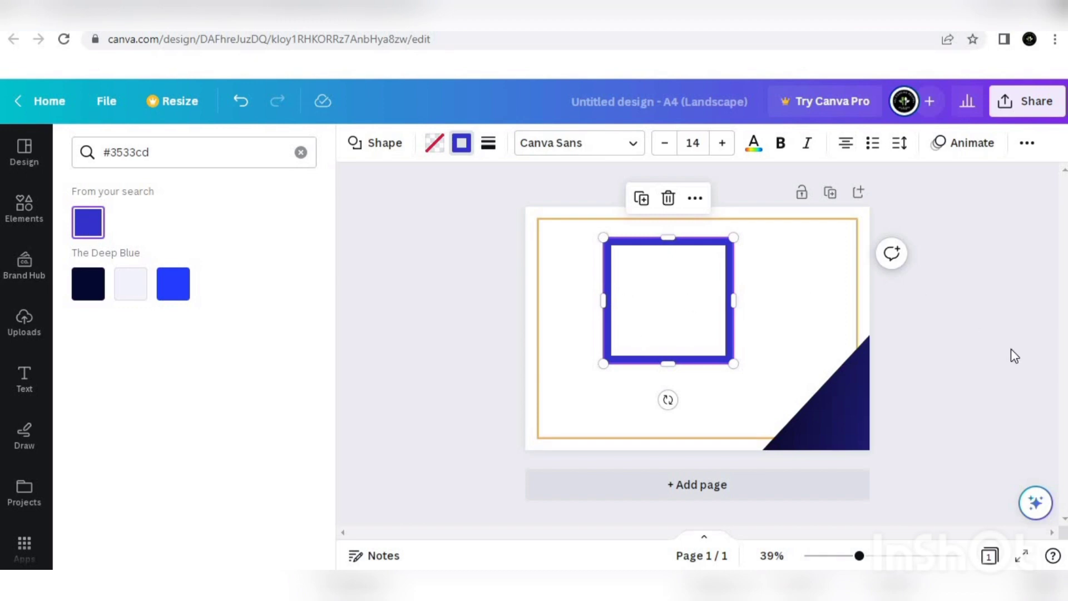
pyautogui.press('Escape')
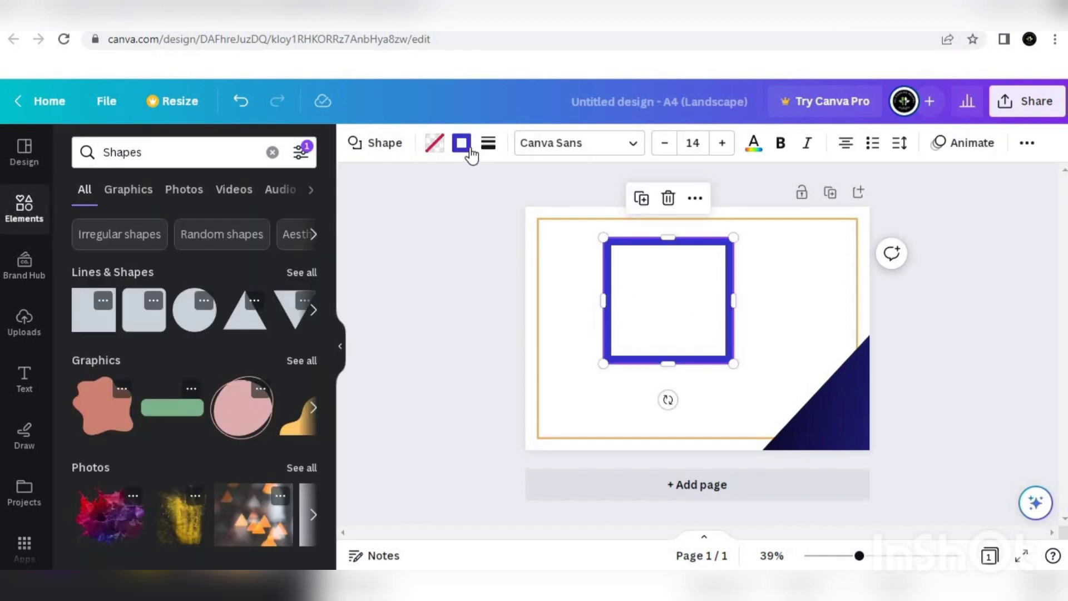
# Set the square's border to the custom dark blue #191869.
pyautogui.click(467, 147)
pyautogui.click(300, 152)
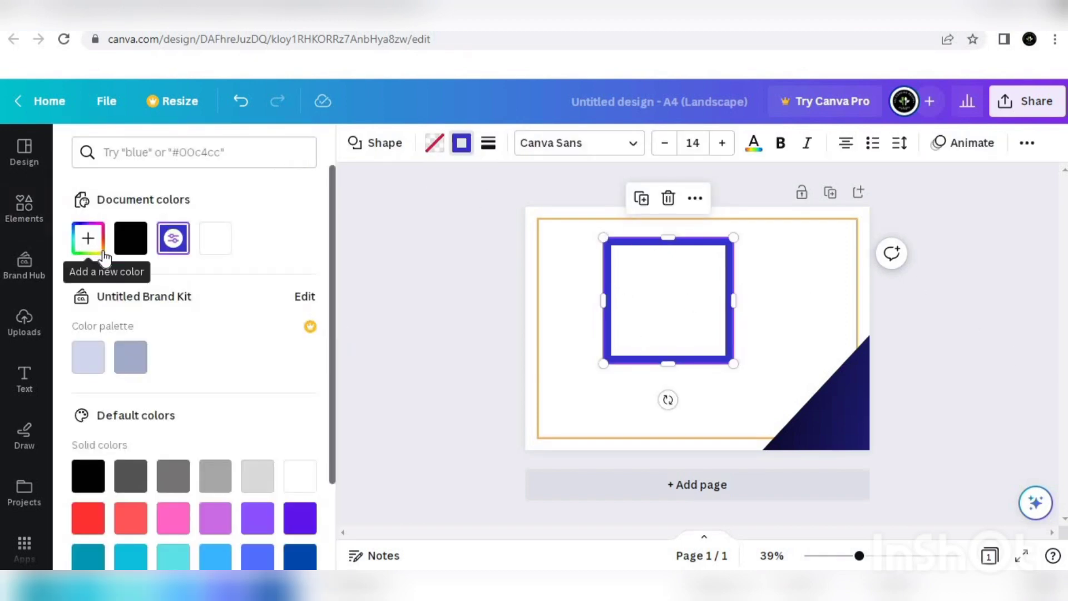
pyautogui.click(88, 238)
pyautogui.moveTo(250, 291); pyautogui.dragTo(254, 325)
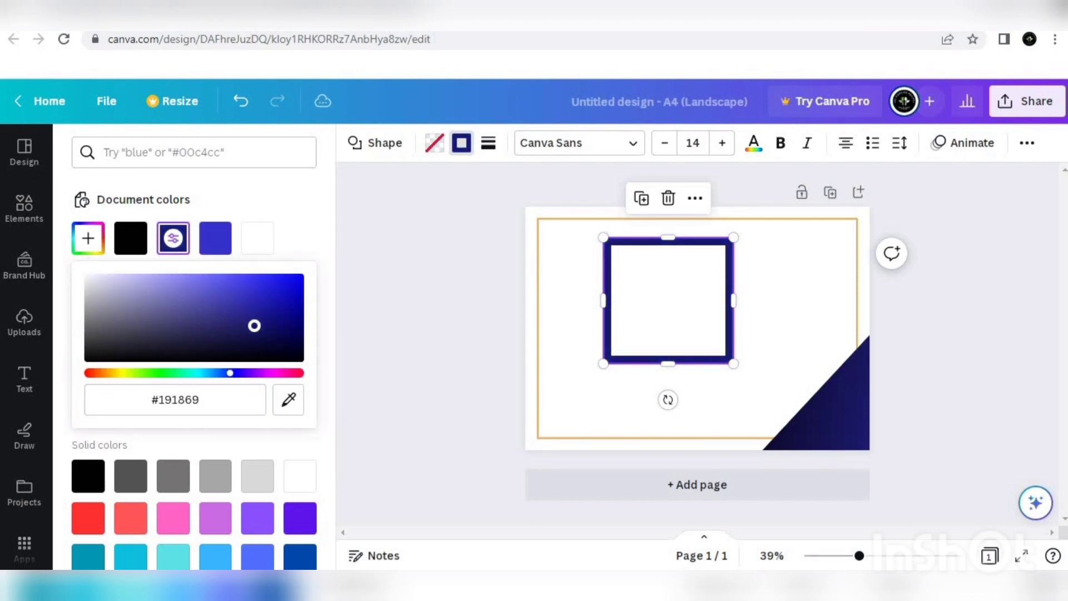
pyautogui.click(472, 288)
# Move the outlined square over the page's lower-right corner, rotate it parallel to the triangle's slanted edge, and deselect it.
pyautogui.moveTo(627, 298); pyautogui.dragTo(822, 390)
pyautogui.moveTo(865, 499); pyautogui.dragTo(1010, 533)
pyautogui.moveTo(904, 402); pyautogui.dragTo(925, 382)
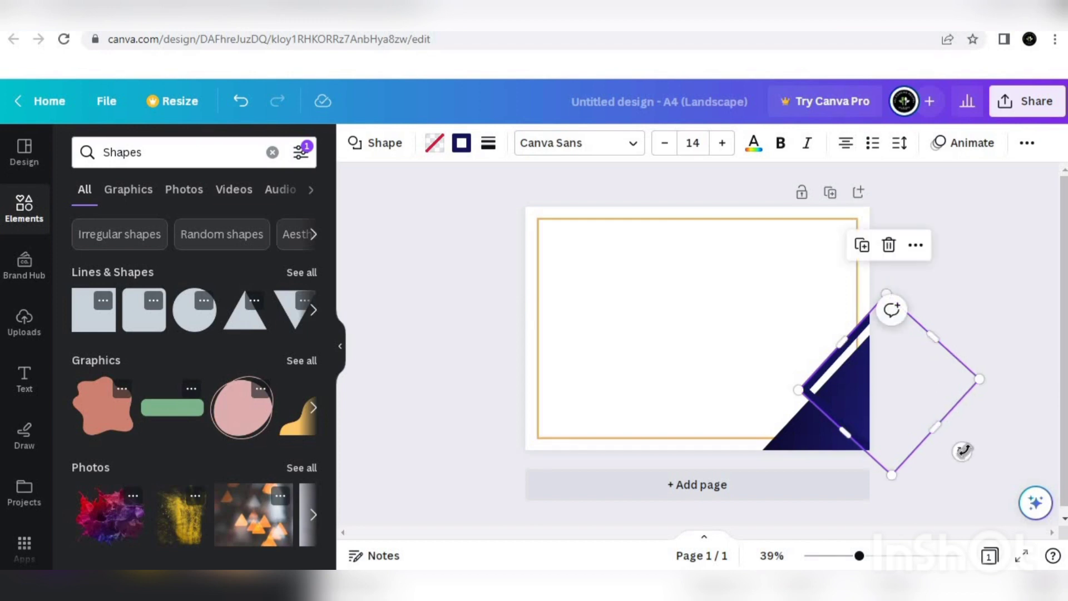
pyautogui.moveTo(962, 452); pyautogui.dragTo(968, 449)
pyautogui.click(981, 300)
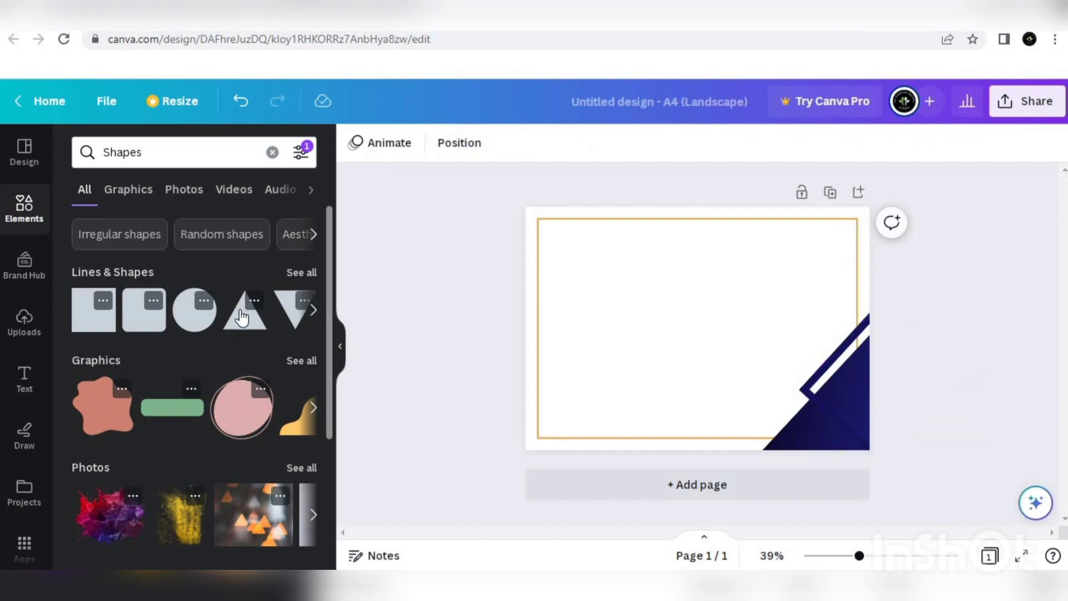
# Add another triangle in the middle of the page, fill it with custom yellow #F4EC38 and deselect it.
pyautogui.click(241, 317)
pyautogui.click(433, 147)
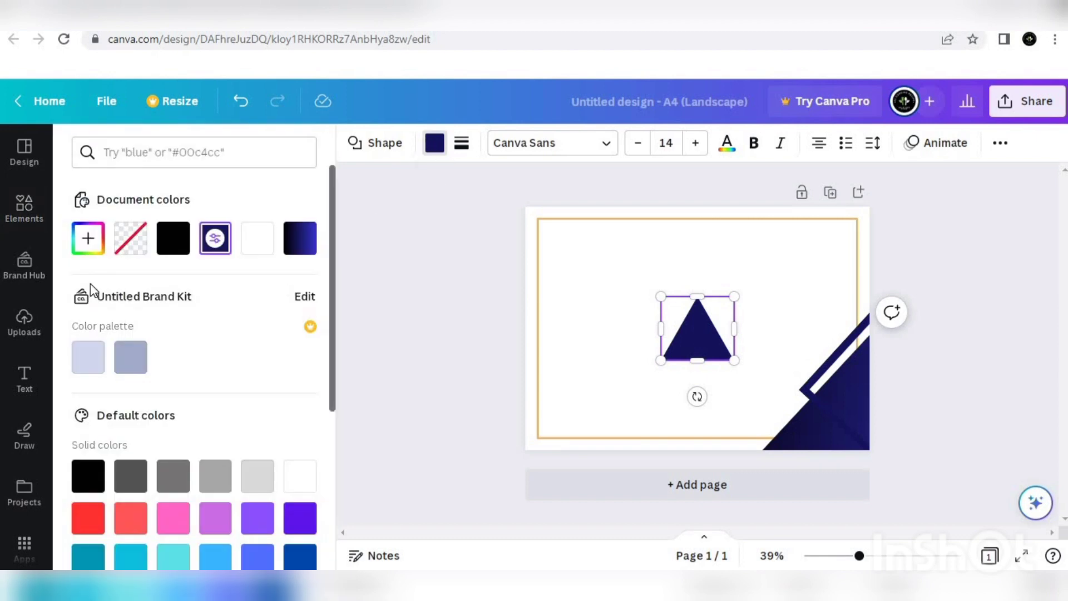
pyautogui.click(94, 240)
pyautogui.click(118, 411)
pyautogui.moveTo(255, 368)
pyautogui.mouseDown()
pyautogui.moveTo(260, 348)
pyautogui.moveTo(280, 336)
pyautogui.moveTo(278, 316)
pyautogui.moveTo(254, 316)
pyautogui.mouseUp()
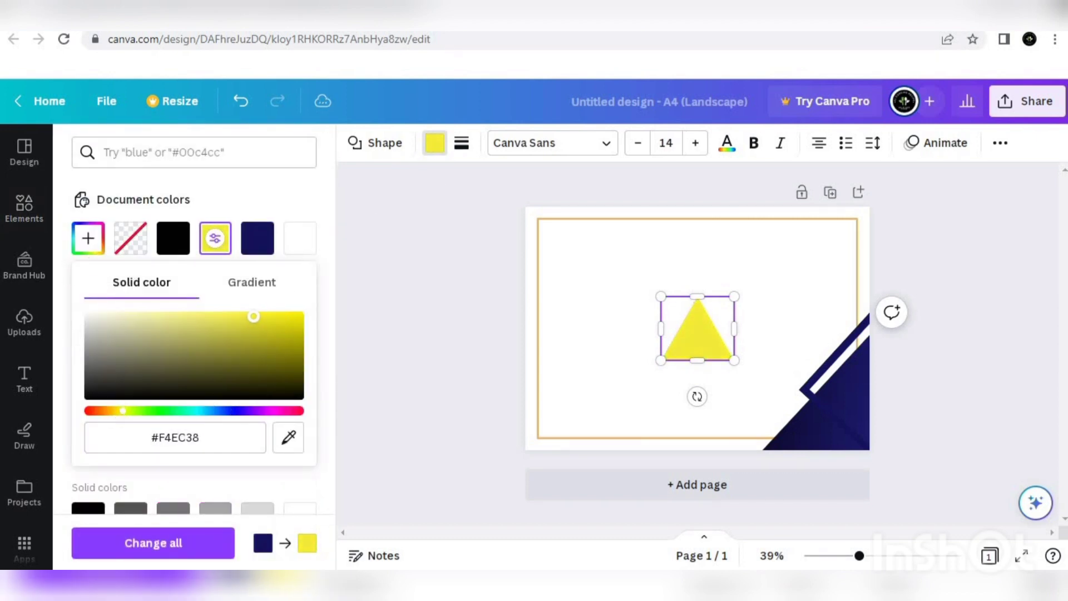
pyautogui.click(397, 251)
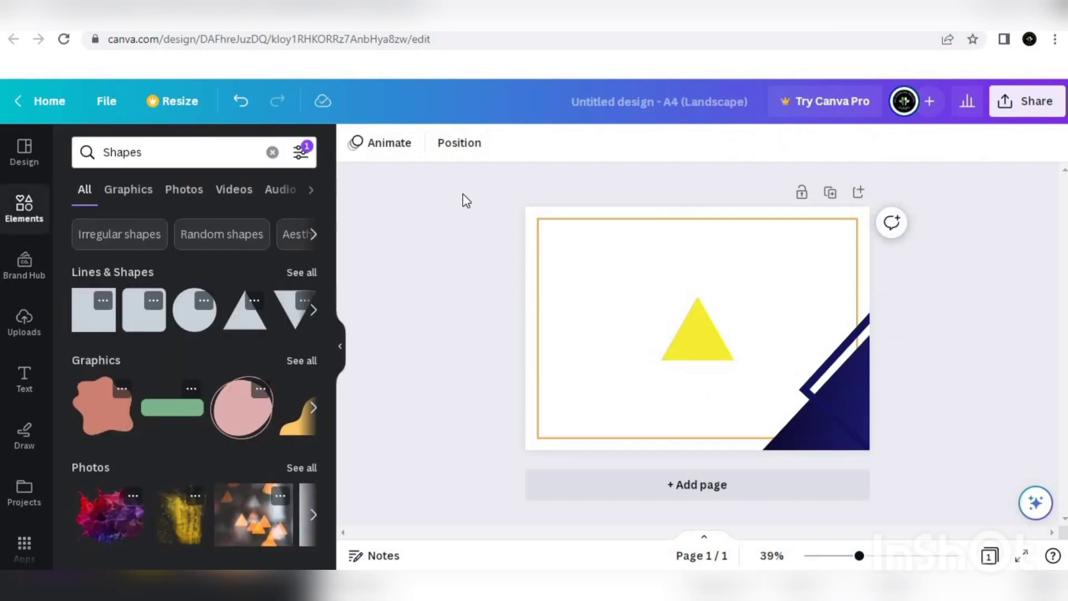
# Compare the black-to-gold gradient and solid light orange on the yellow triangle, apply the yellow-to-orange gradient and deselect it.
pyautogui.click(699, 345)
pyautogui.click(443, 149)
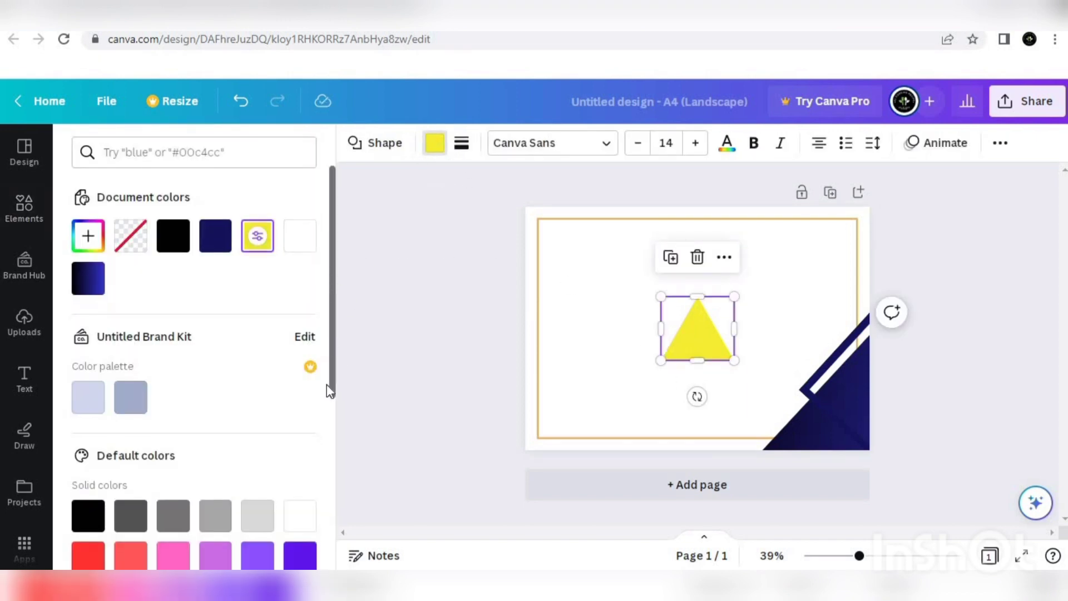
pyautogui.scroll(-5, 267, 362)
pyautogui.click(215, 505)
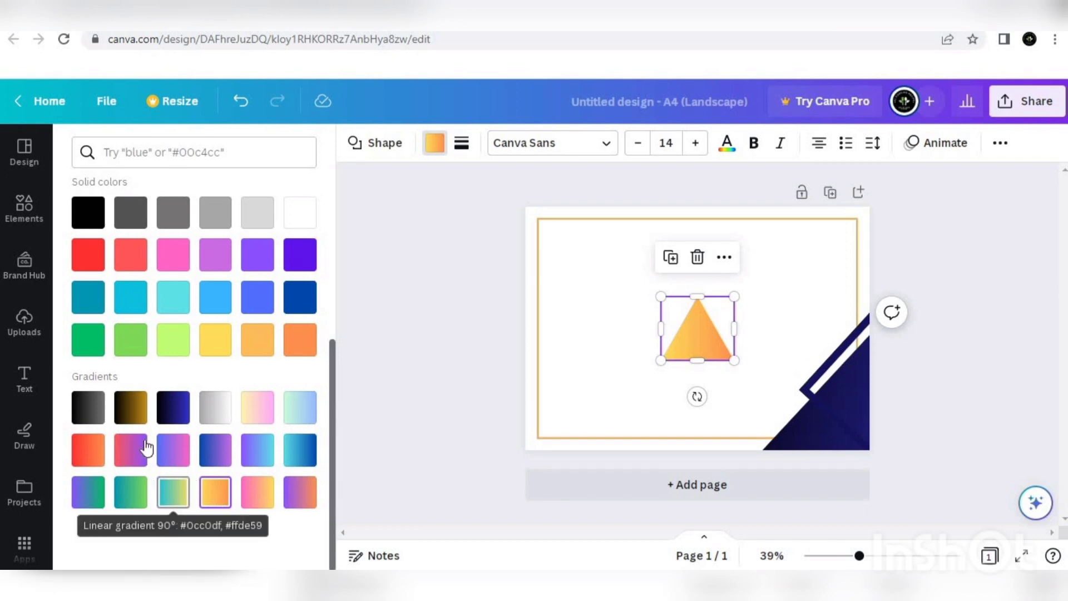
pyautogui.click(138, 412)
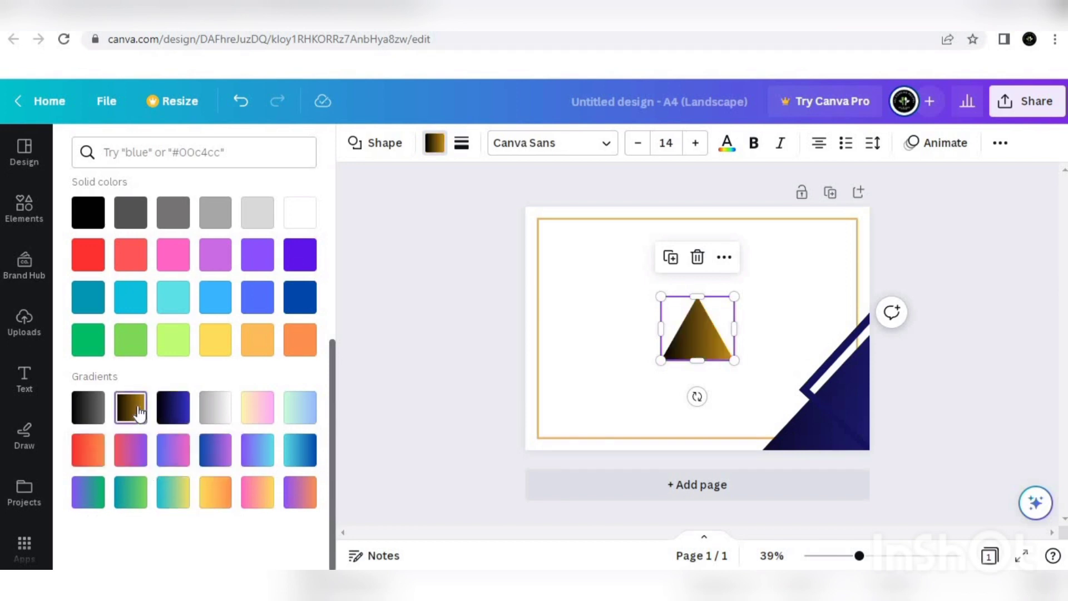
pyautogui.click(256, 341)
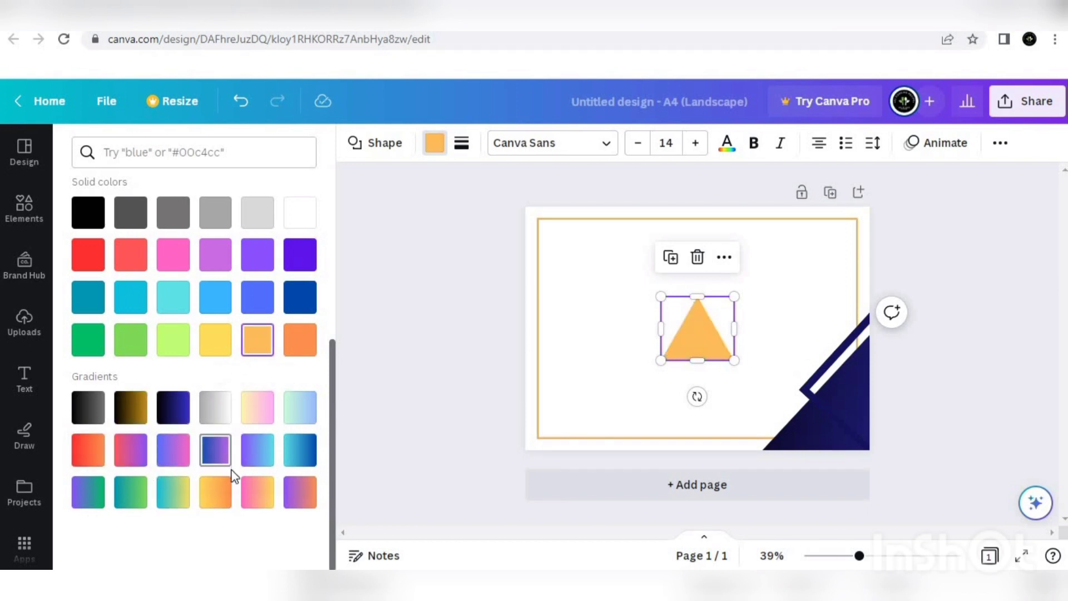
pyautogui.click(220, 504)
pyautogui.click(382, 396)
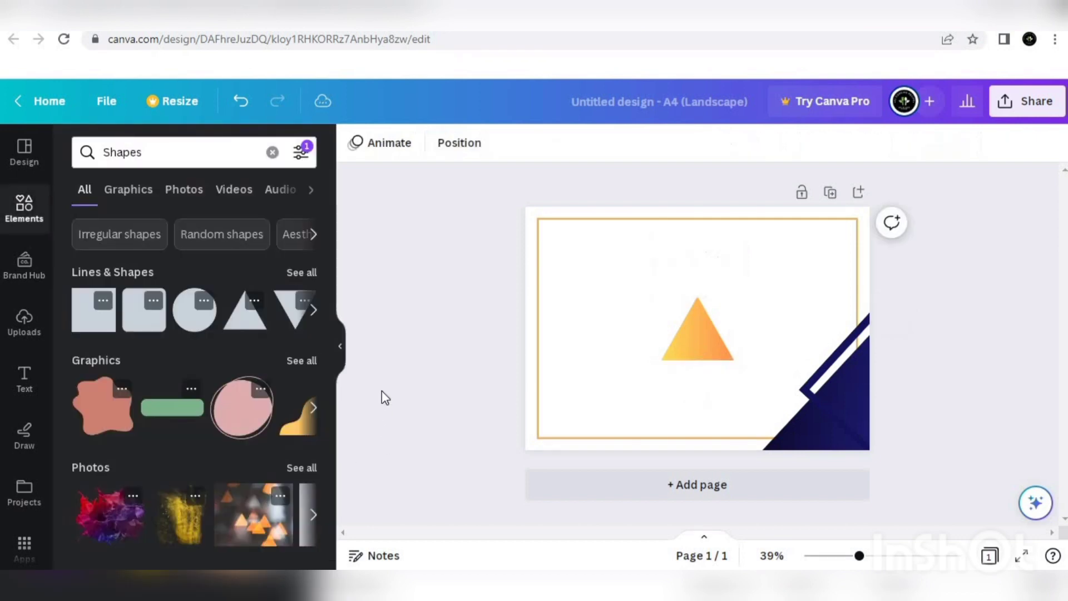
# Try the orange wavy hill graphic on the page, shift it up and to the right, and delete it.
pyautogui.click(302, 427)
pyautogui.click(117, 424)
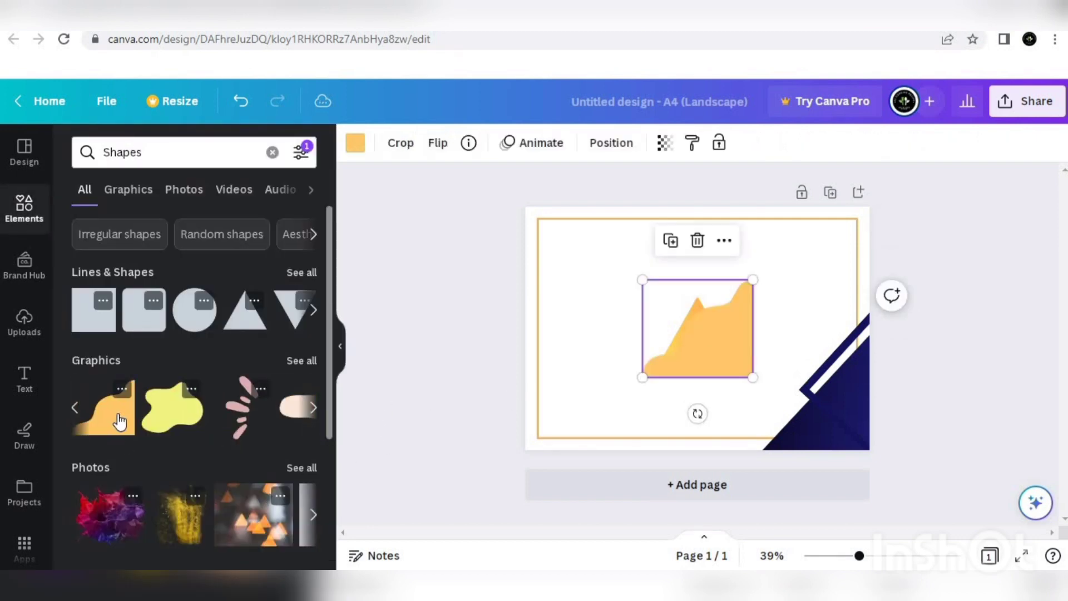
pyautogui.moveTo(712, 361); pyautogui.dragTo(765, 321)
pyautogui.press('Delete')
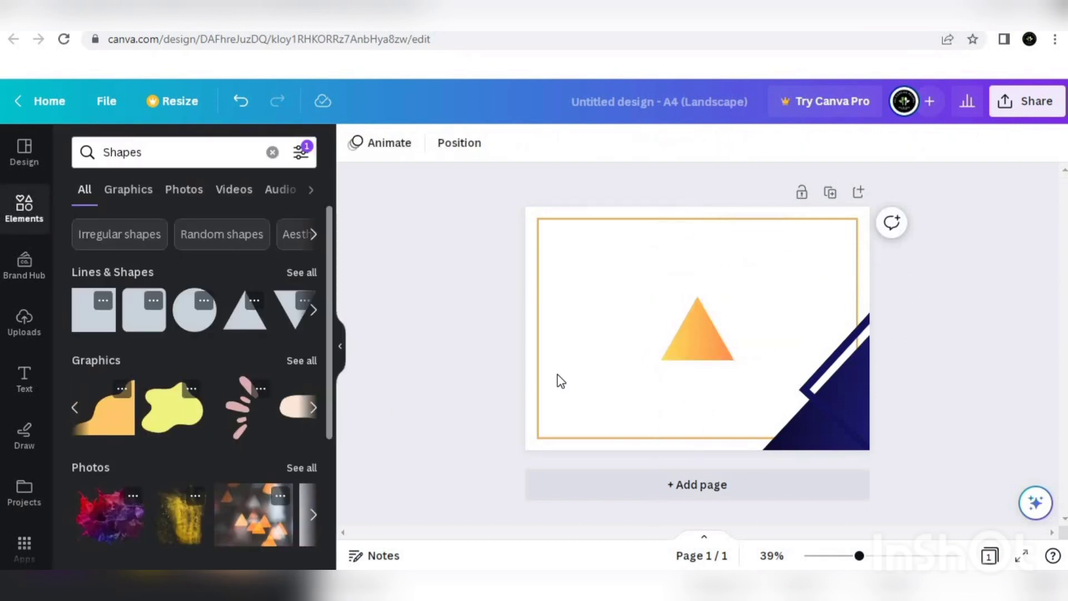
# Rotate the orange gradient triangle to point left, enlarge it, place it against the page's right edge above the blue corner, and deselect it.
pyautogui.moveTo(695, 334); pyautogui.dragTo(812, 317)
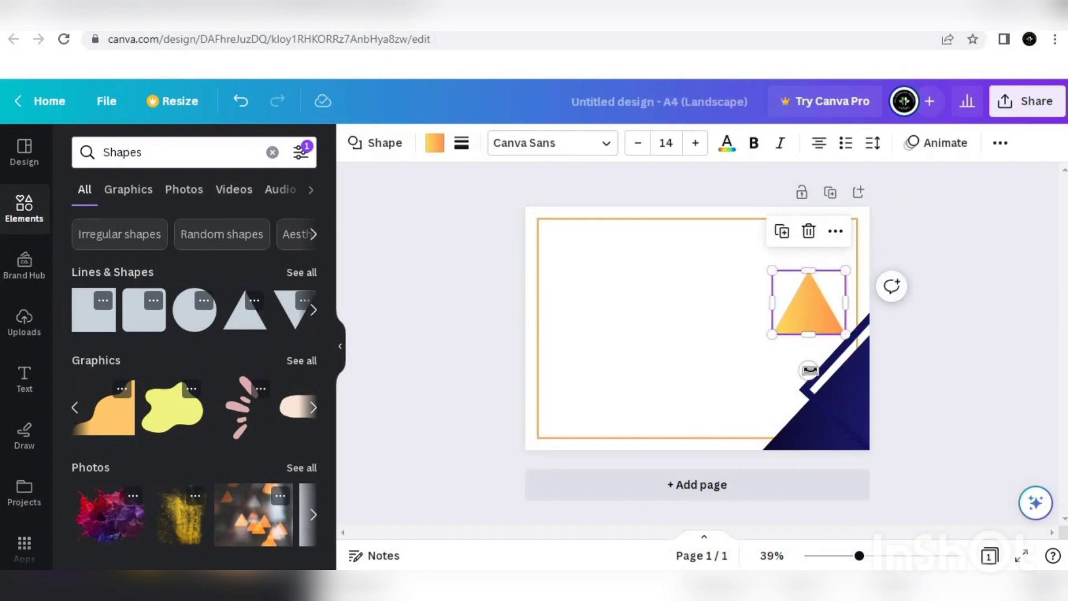
pyautogui.moveTo(810, 370); pyautogui.dragTo(993, 310)
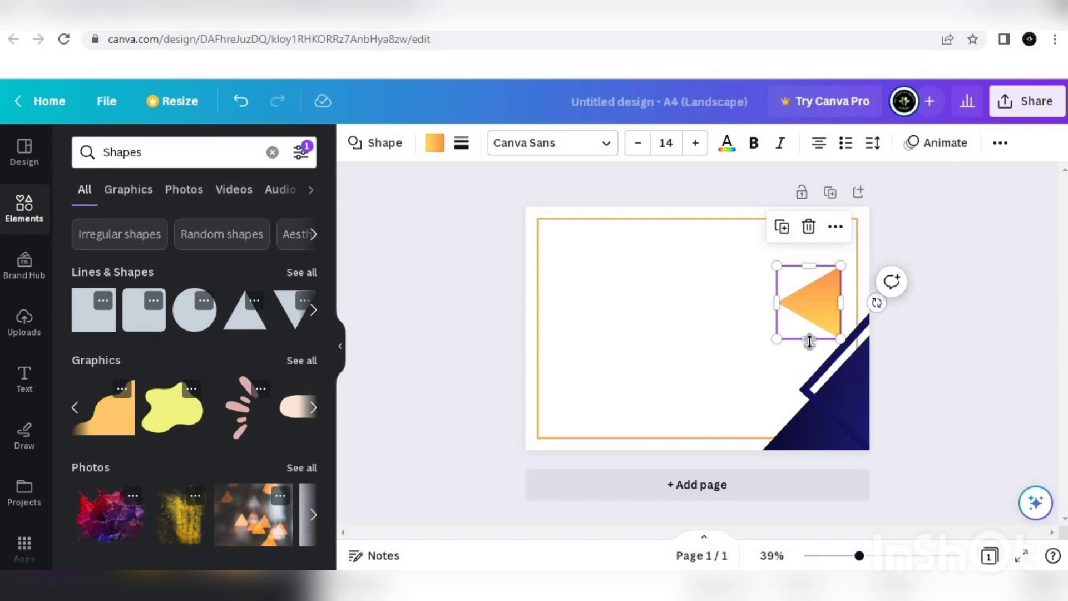
pyautogui.moveTo(814, 337); pyautogui.dragTo(815, 378)
pyautogui.moveTo(824, 319); pyautogui.dragTo(847, 337)
pyautogui.moveTo(807, 284)
pyautogui.mouseDown()
pyautogui.moveTo(839, 272)
pyautogui.moveTo(816, 294)
pyautogui.mouseUp()
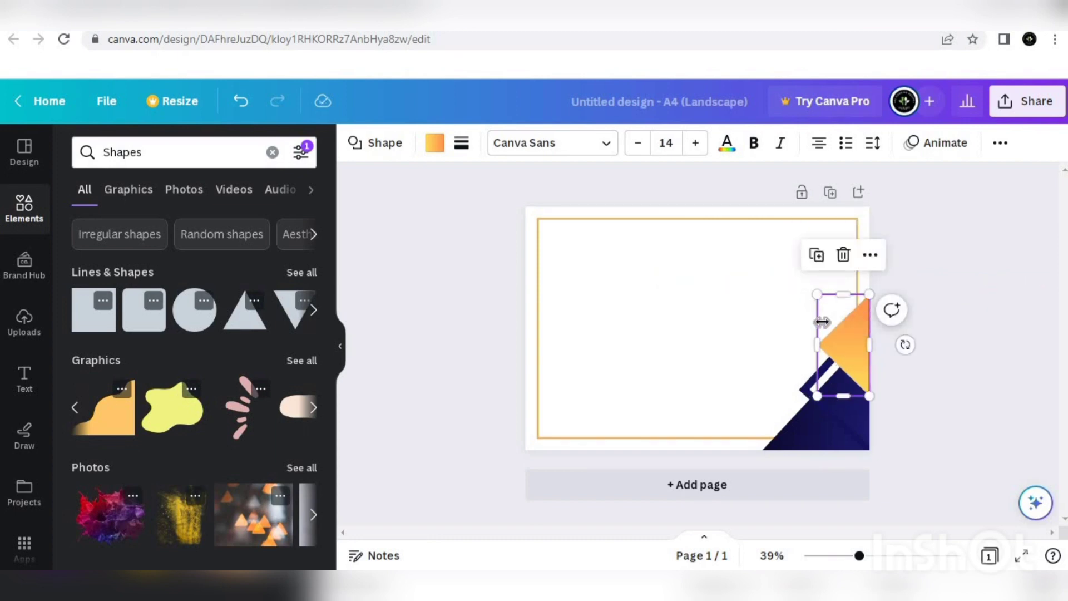
pyautogui.click(912, 263)
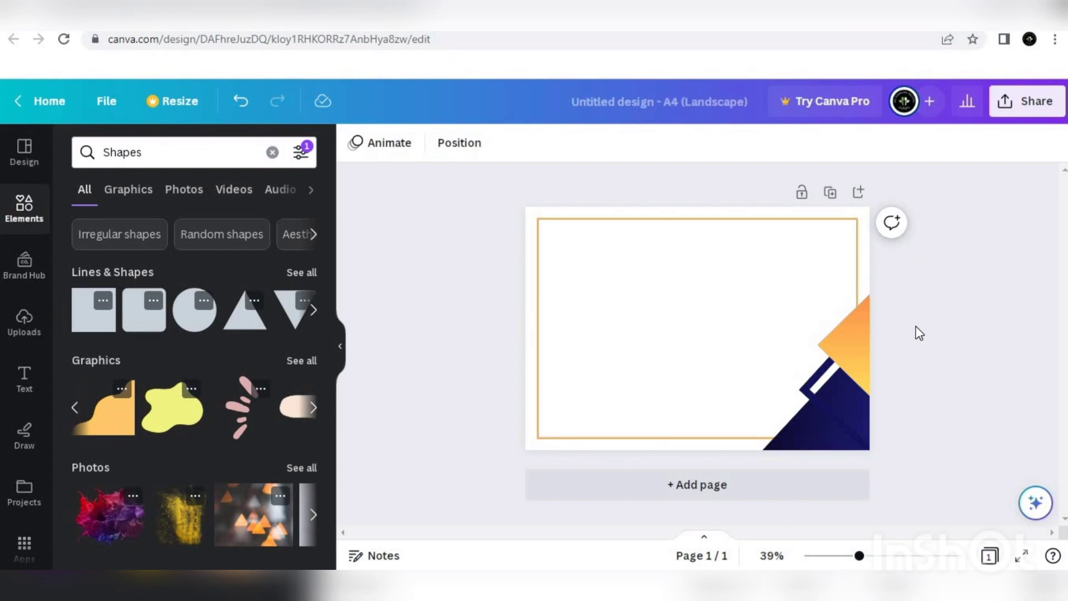
# Send the outlined dark blue square in the lower-right corner to the back and deselect it.
pyautogui.click(808, 398)
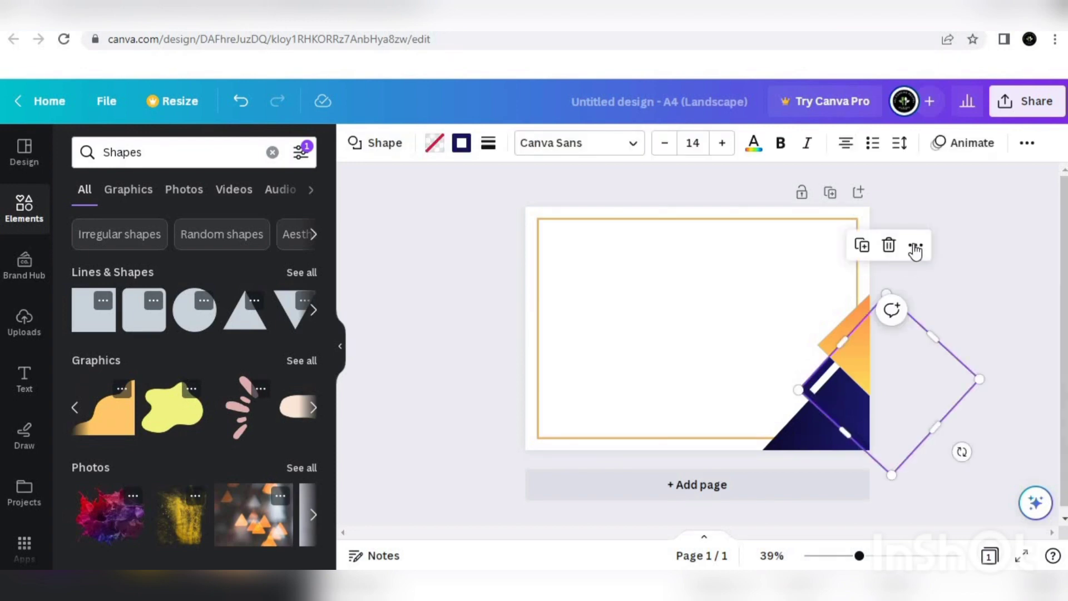
pyautogui.click(913, 247)
pyautogui.moveTo(894, 362)
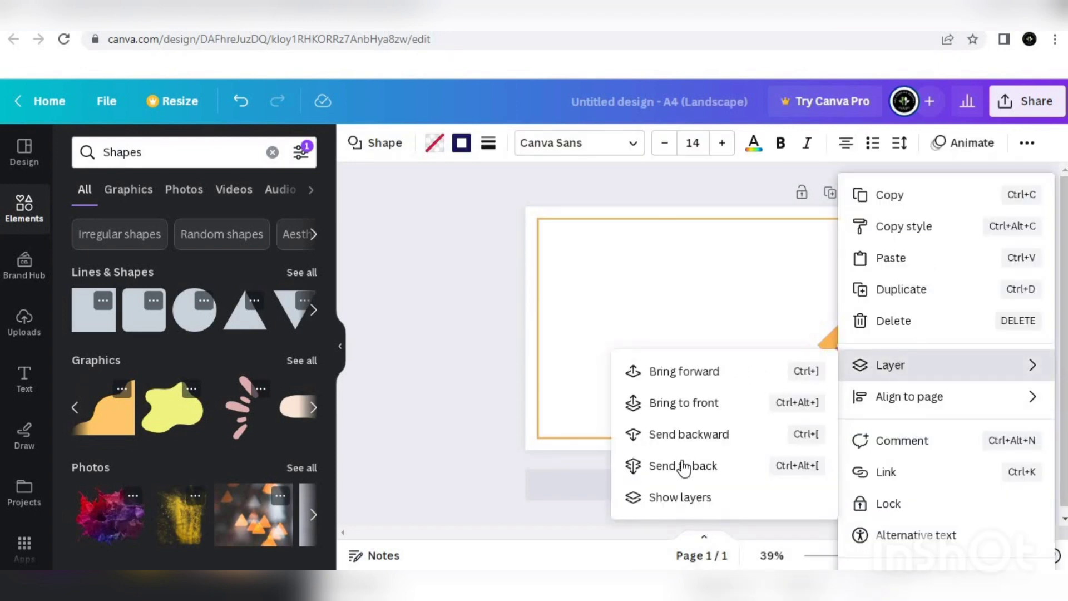
pyautogui.click(684, 467)
pyautogui.click(452, 361)
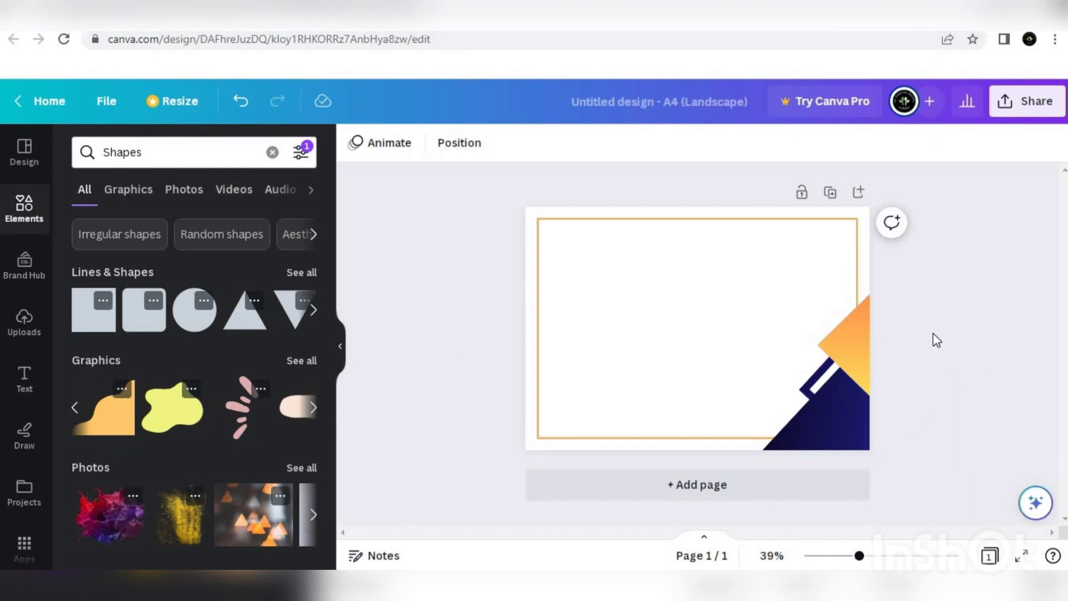
# Group the lower-right corner shapes, duplicate the group, rotate the copy 180° and fit it into the page's upper-left corner.
pyautogui.moveTo(875, 281); pyautogui.dragTo(765, 472)
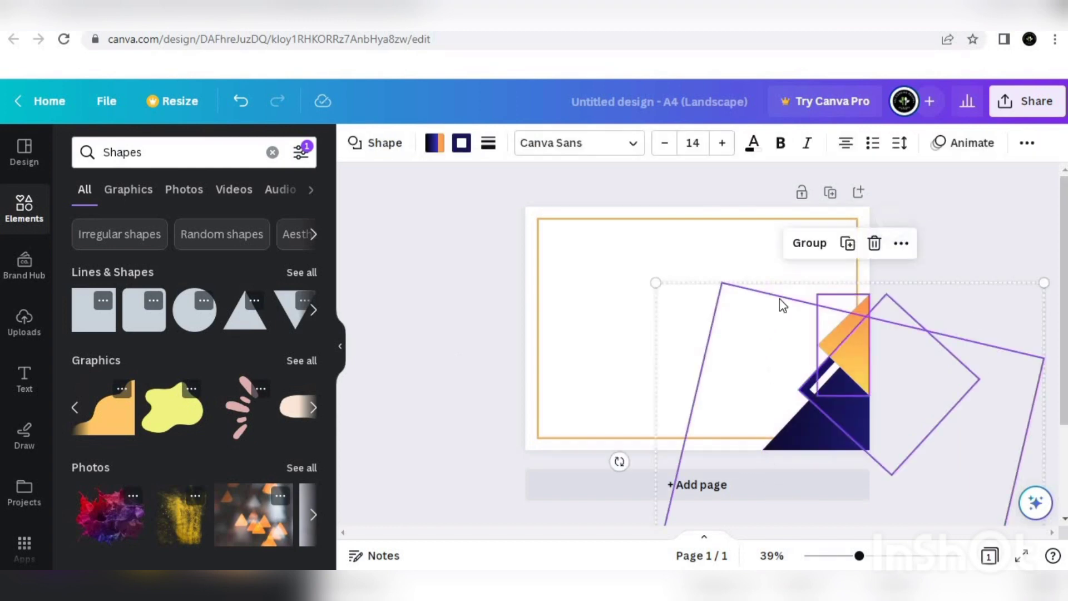
pyautogui.click(811, 245)
pyautogui.moveTo(764, 317); pyautogui.dragTo(531, 230)
pyautogui.moveTo(851, 380); pyautogui.dragTo(592, 345)
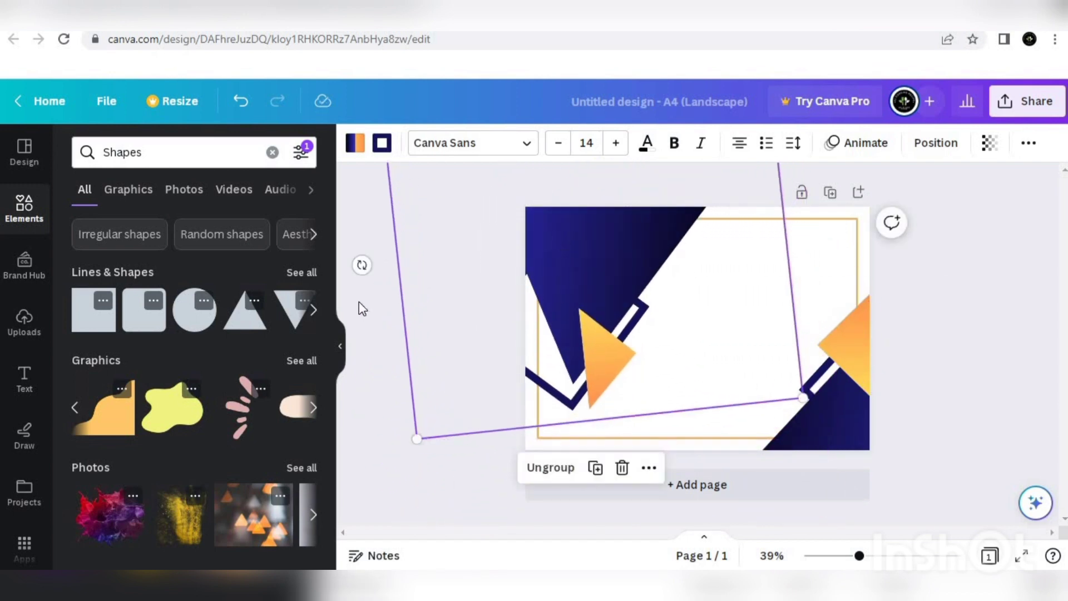
pyautogui.moveTo(362, 261)
pyautogui.mouseDown()
pyautogui.moveTo(369, 198)
pyautogui.moveTo(355, 217)
pyautogui.moveTo(360, 240)
pyautogui.mouseUp()
pyautogui.moveTo(617, 255); pyautogui.dragTo(569, 214)
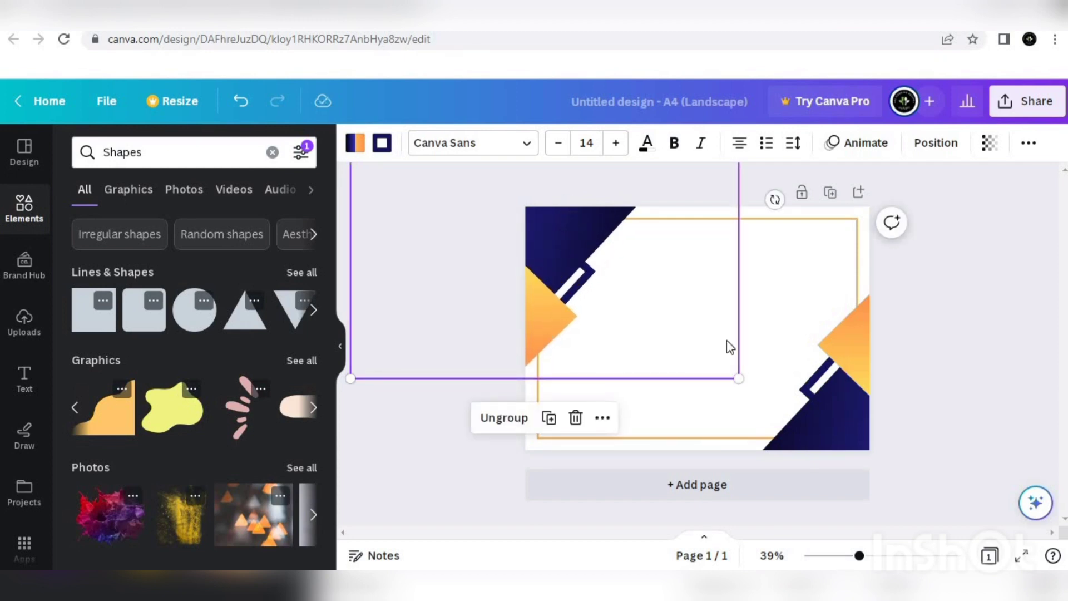
# Ungroup the lower-right corner shapes and make the orange triangle there slightly smaller, keeping it against the page's right edge.
pyautogui.click(971, 330)
pyautogui.click(851, 338)
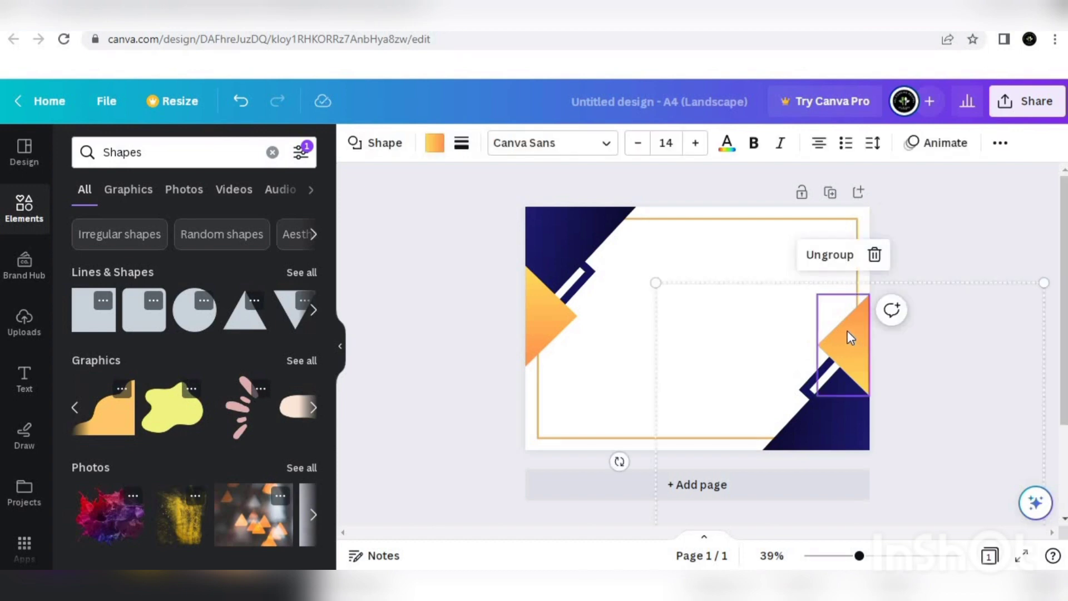
pyautogui.click(829, 257)
pyautogui.click(946, 243)
pyautogui.click(836, 317)
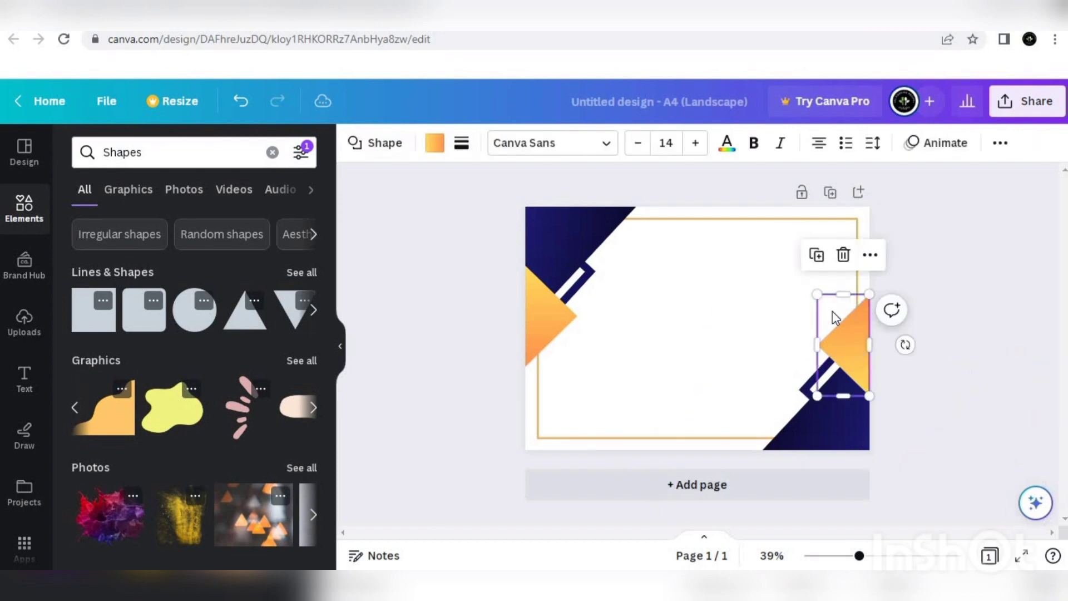
pyautogui.moveTo(819, 294); pyautogui.dragTo(826, 303)
pyautogui.moveTo(846, 343); pyautogui.dragTo(850, 346)
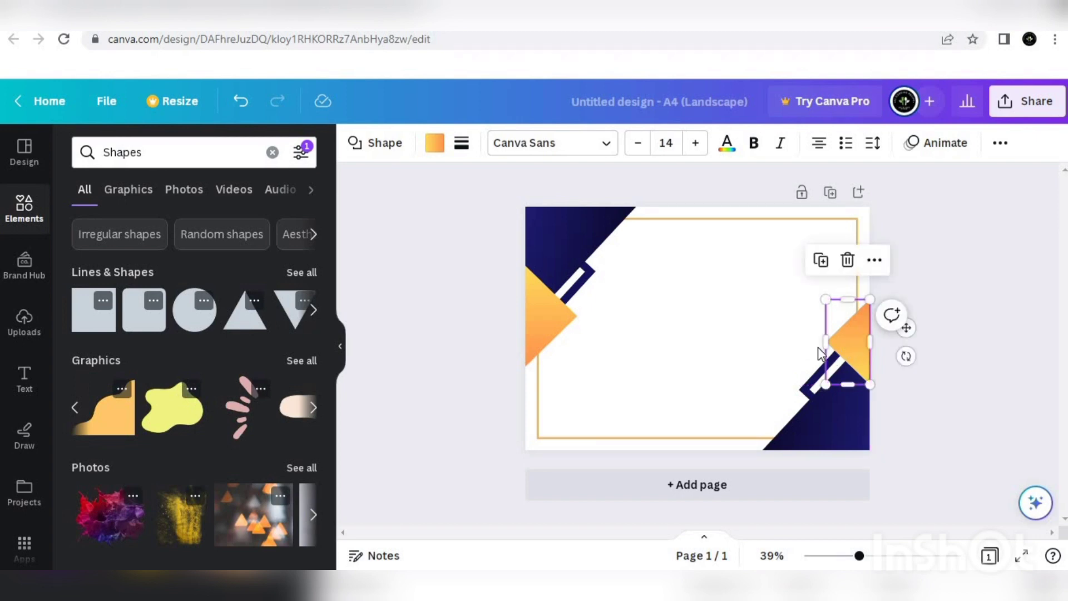
pyautogui.click(550, 322)
pyautogui.click(860, 352)
pyautogui.moveTo(825, 345); pyautogui.dragTo(818, 344)
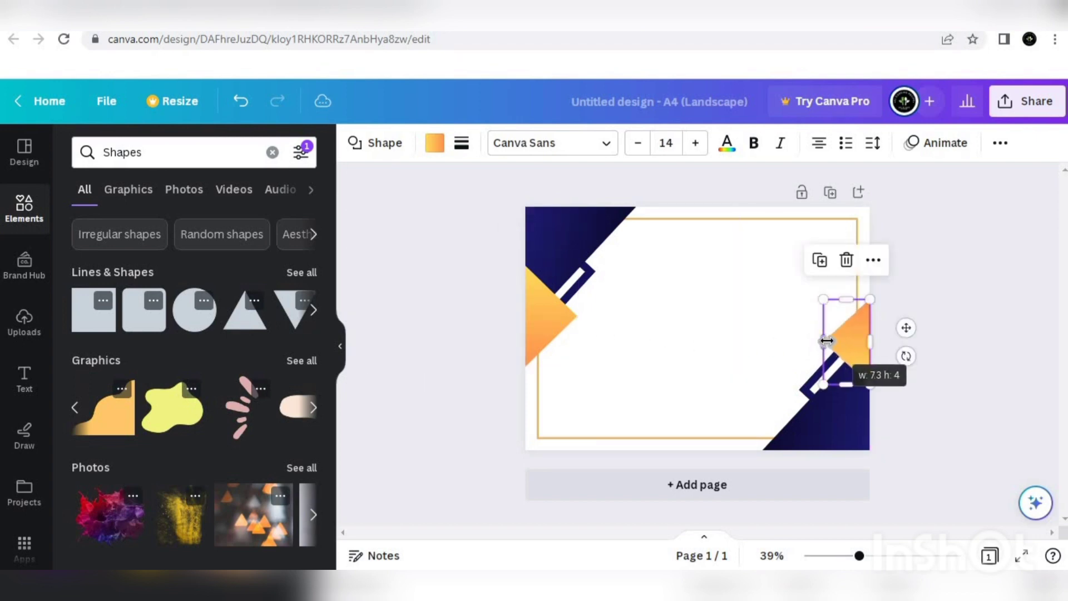
# Ungroup the upper-left corner shapes, shrink the orange triangle there to match the one on the opposite side, and deselect everything.
pyautogui.click(550, 330)
pyautogui.click(536, 228)
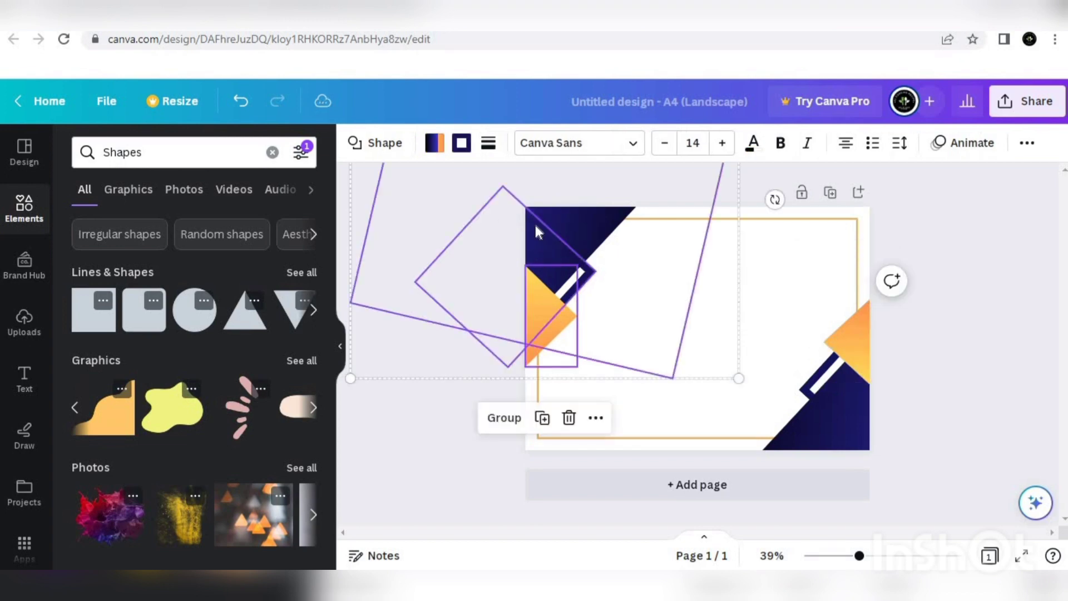
pyautogui.click(966, 255)
pyautogui.click(573, 328)
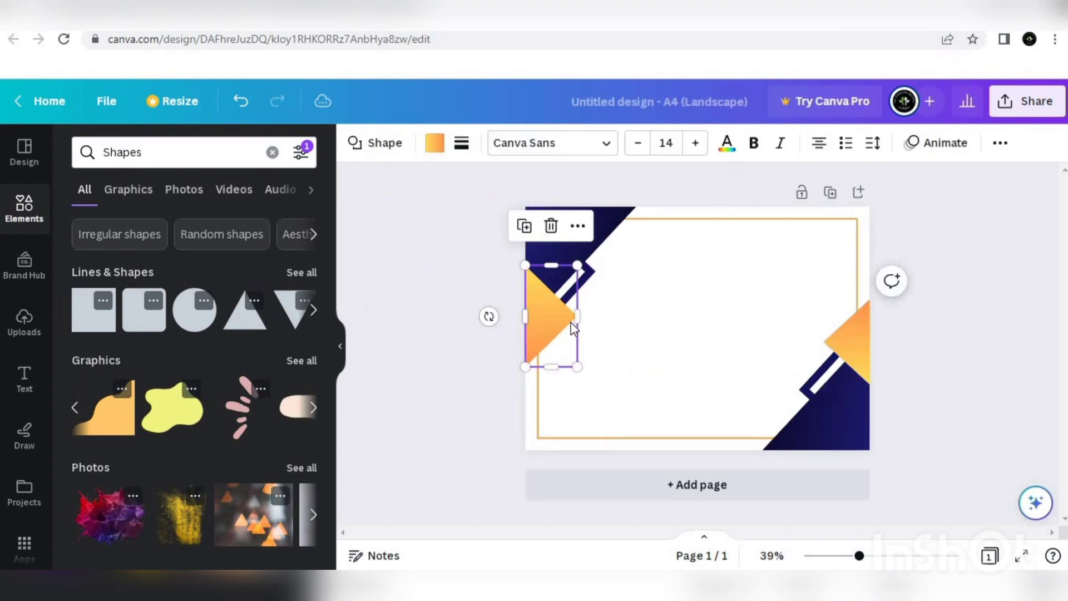
pyautogui.moveTo(570, 316); pyautogui.dragTo(565, 317)
pyautogui.moveTo(568, 369); pyautogui.dragTo(569, 365)
pyautogui.moveTo(571, 312); pyautogui.dragTo(573, 311)
pyautogui.click(633, 355)
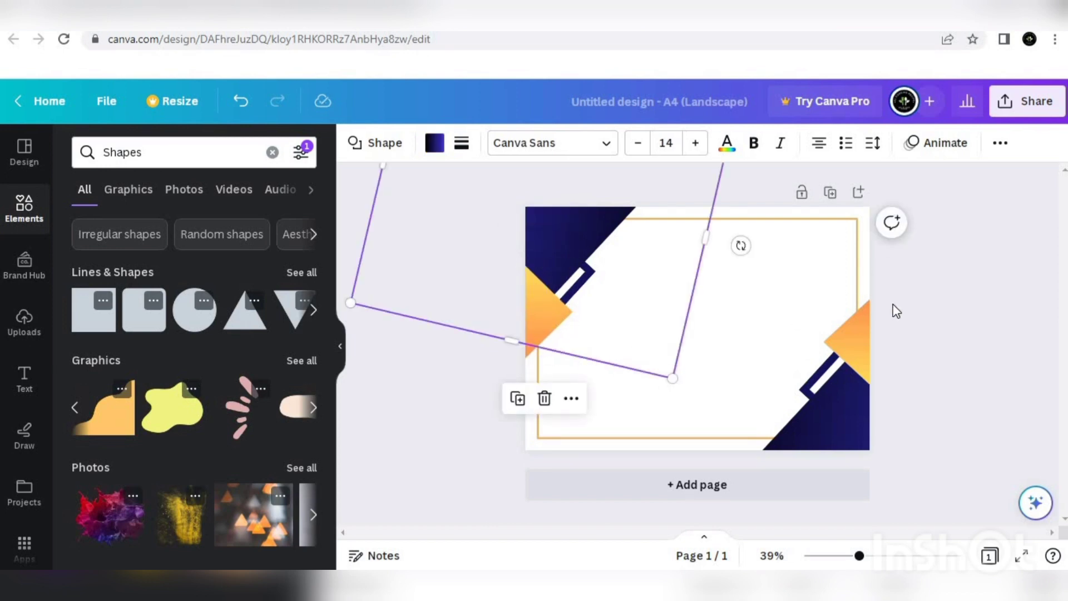
pyautogui.click(917, 307)
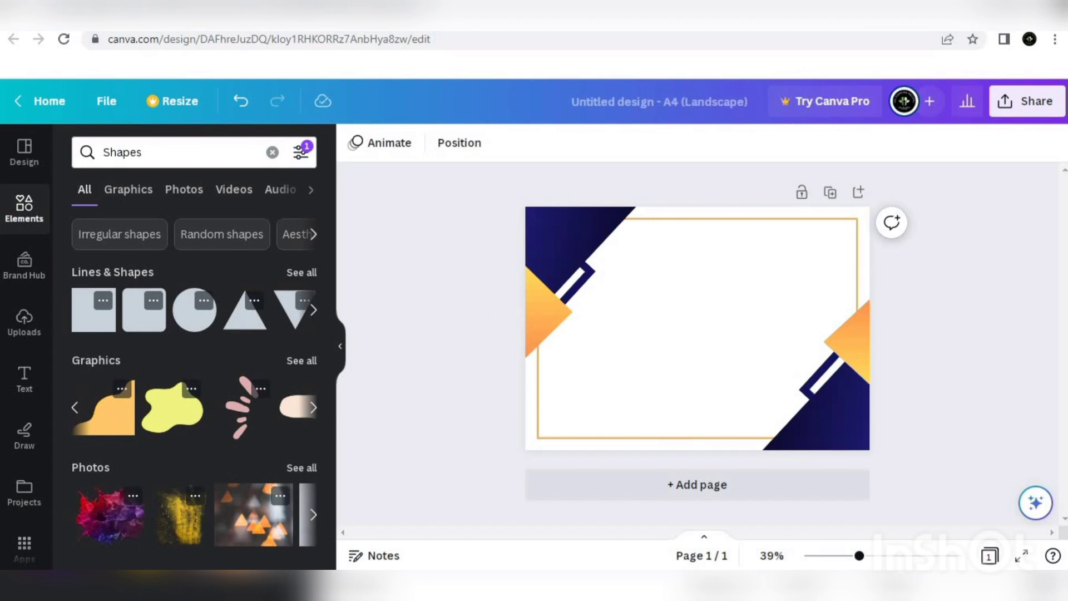
# Add a heading reading "Certificate" and move it to the upper middle of the page.
pyautogui.click(24, 375)
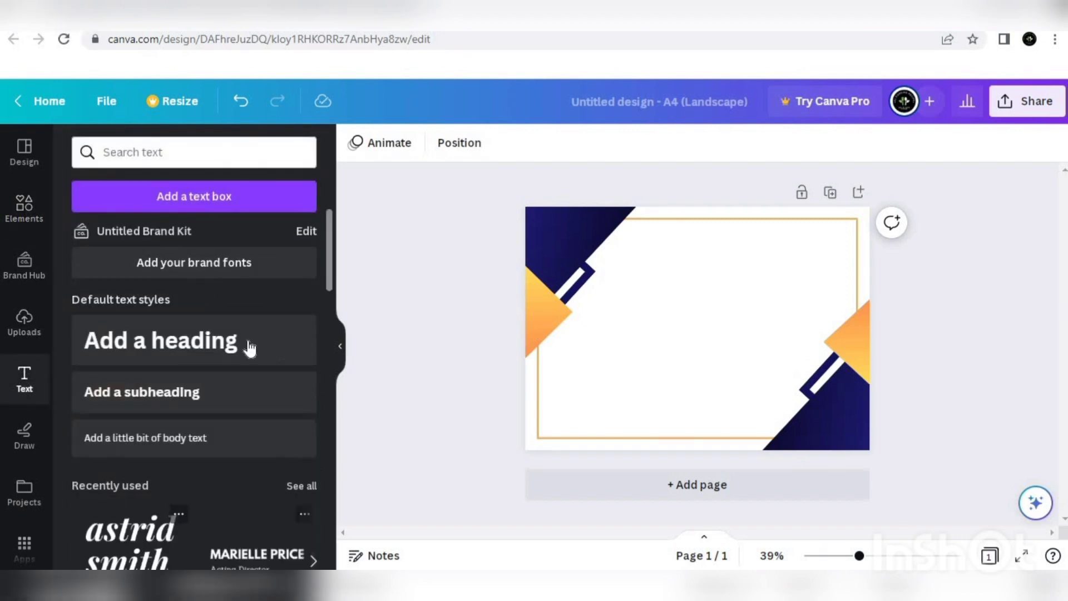
pyautogui.click(236, 341)
pyautogui.write('Certificate')
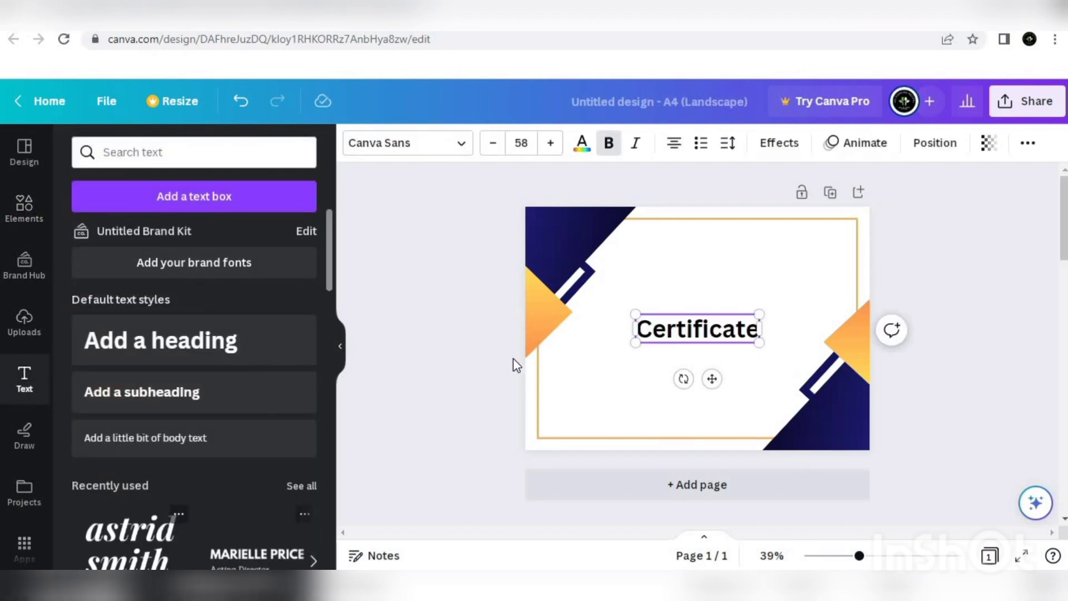
pyautogui.moveTo(711, 379); pyautogui.dragTo(723, 306)
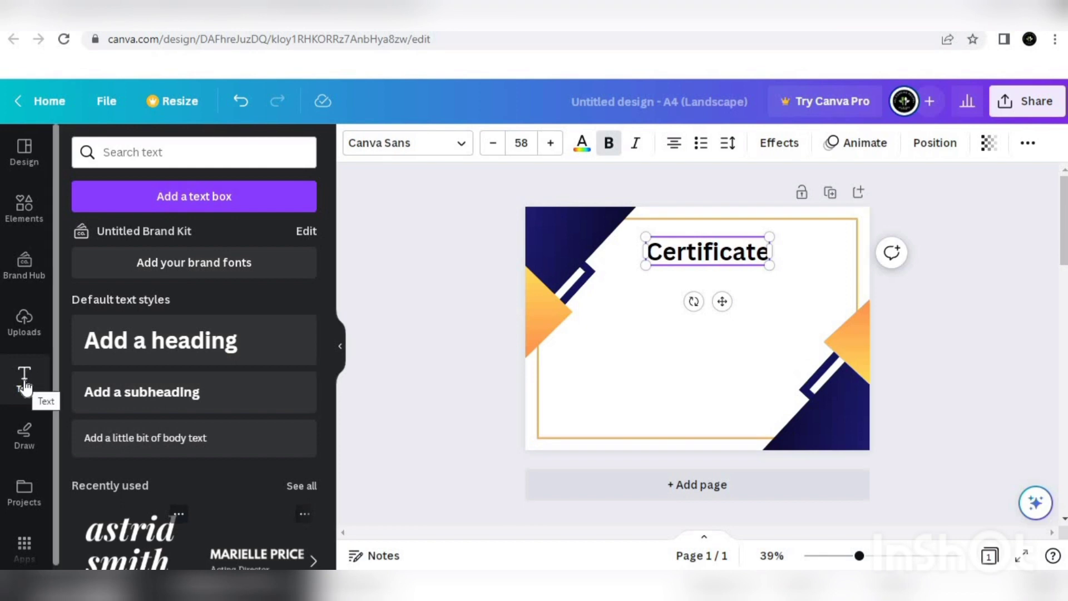
# Add a subheading reading "Of Appreciation" directly beneath the "Certificate" heading and deselect it.
pyautogui.click(118, 395)
pyautogui.write('Of Appreciation')
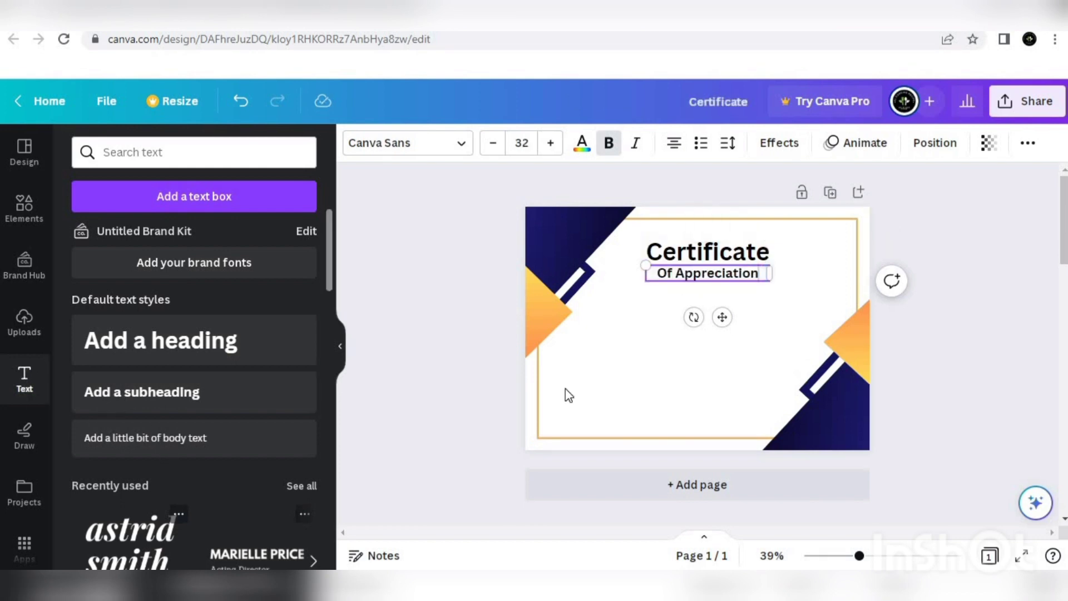
pyautogui.click(398, 307)
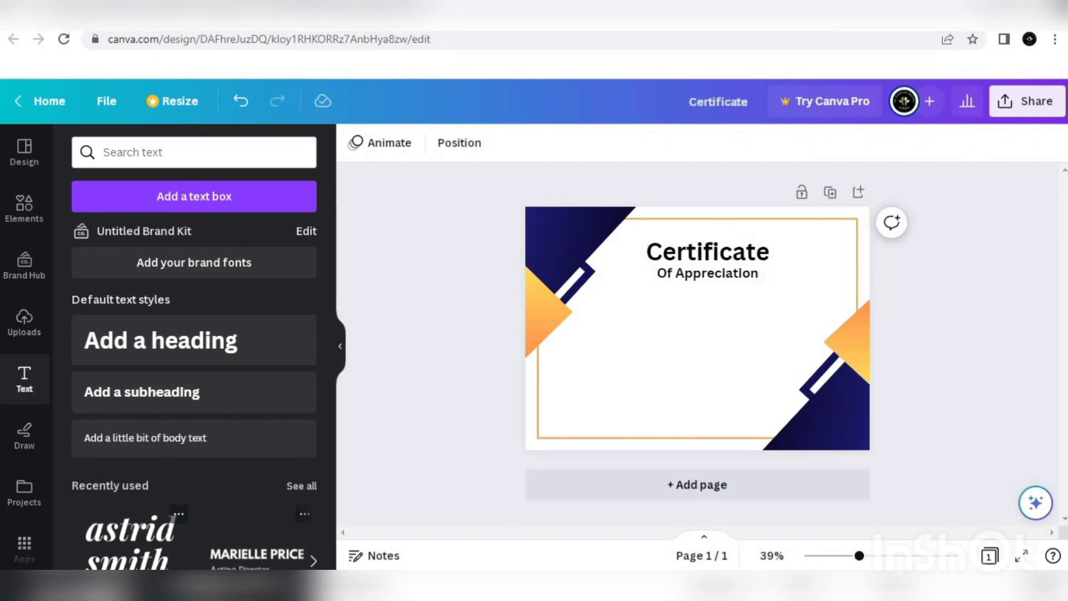
# Add body text reading "This certificate is presented to", place it just below "Of Appreciation", and deselect it.
pyautogui.click(119, 437)
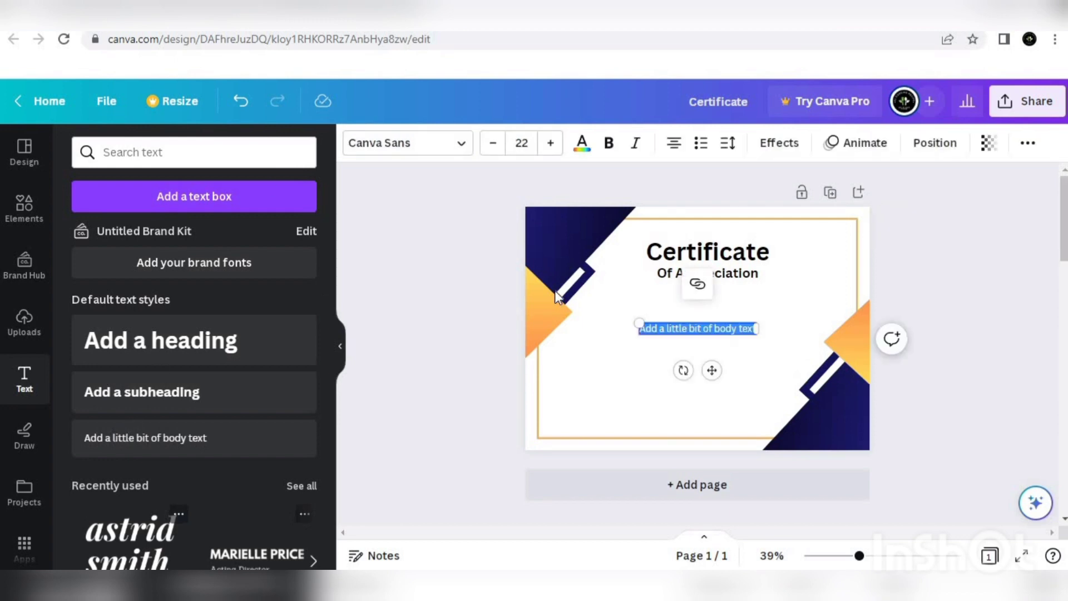
pyautogui.click(692, 329)
pyautogui.hotkey('ctrl', 'a')
pyautogui.write('This certificate is presented to')
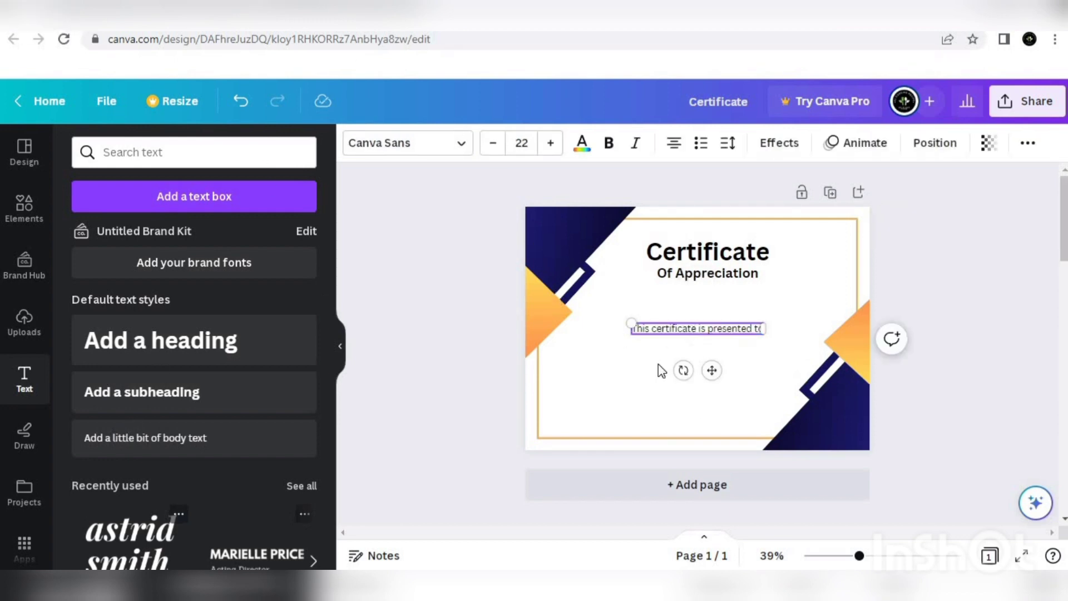
pyautogui.moveTo(712, 371); pyautogui.dragTo(724, 332)
pyautogui.click(673, 359)
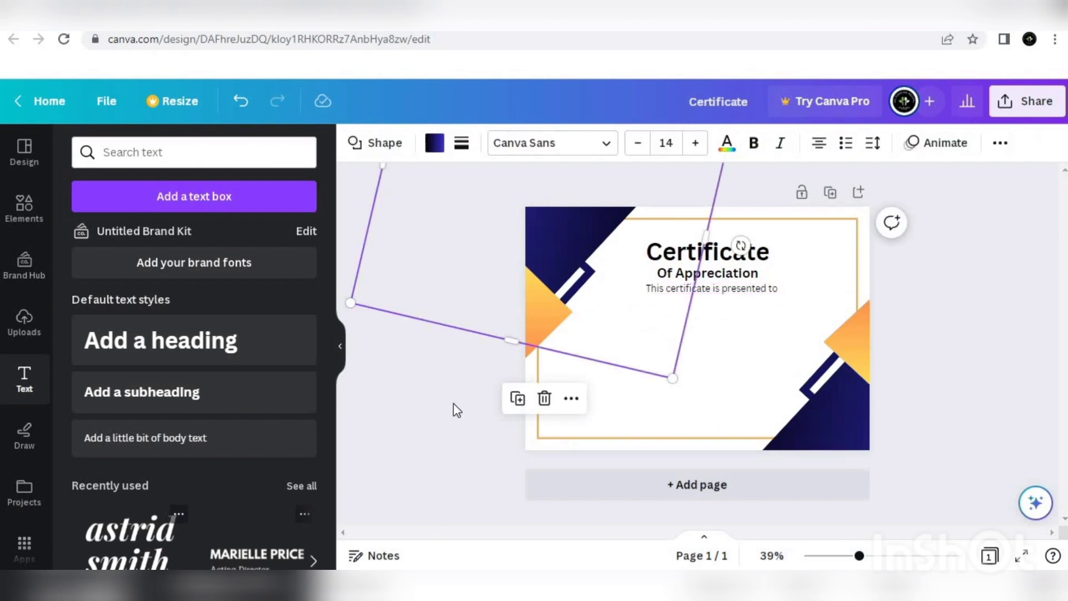
pyautogui.click(454, 404)
pyautogui.click(609, 325)
pyautogui.click(572, 398)
pyautogui.click(604, 503)
pyautogui.click(544, 482)
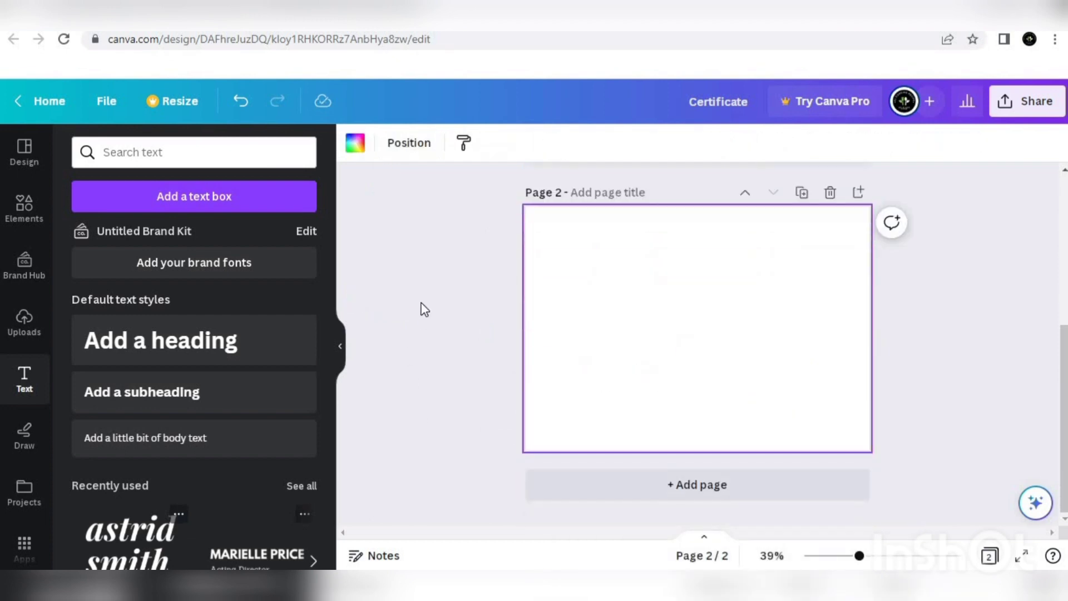
pyautogui.click(830, 192)
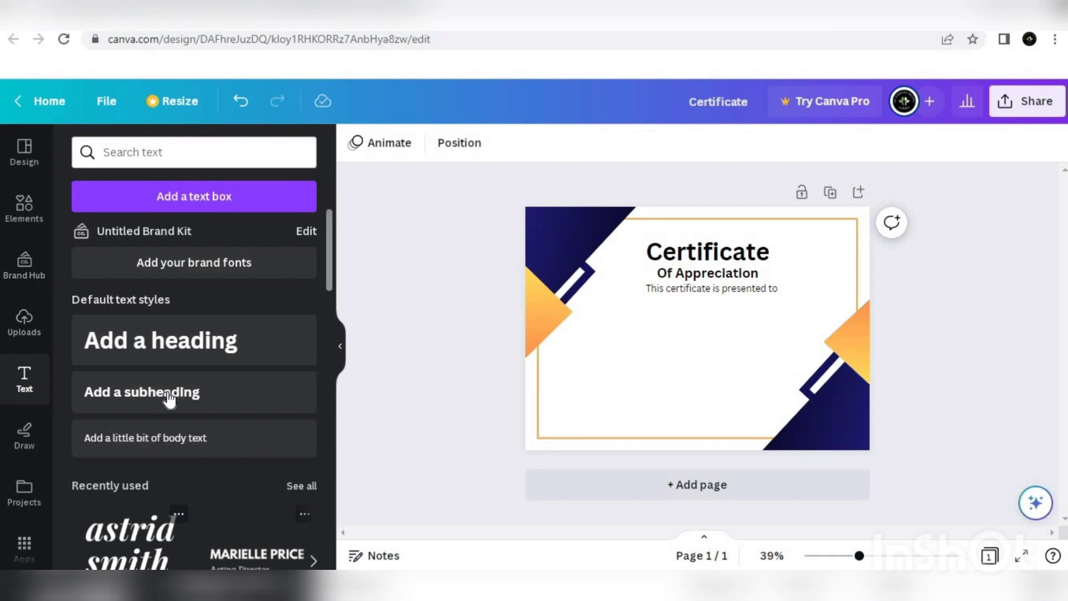
# Add a heading reading "Name Here" in the middle of the page and set its font to Sloop Script Pro.
pyautogui.click(177, 348)
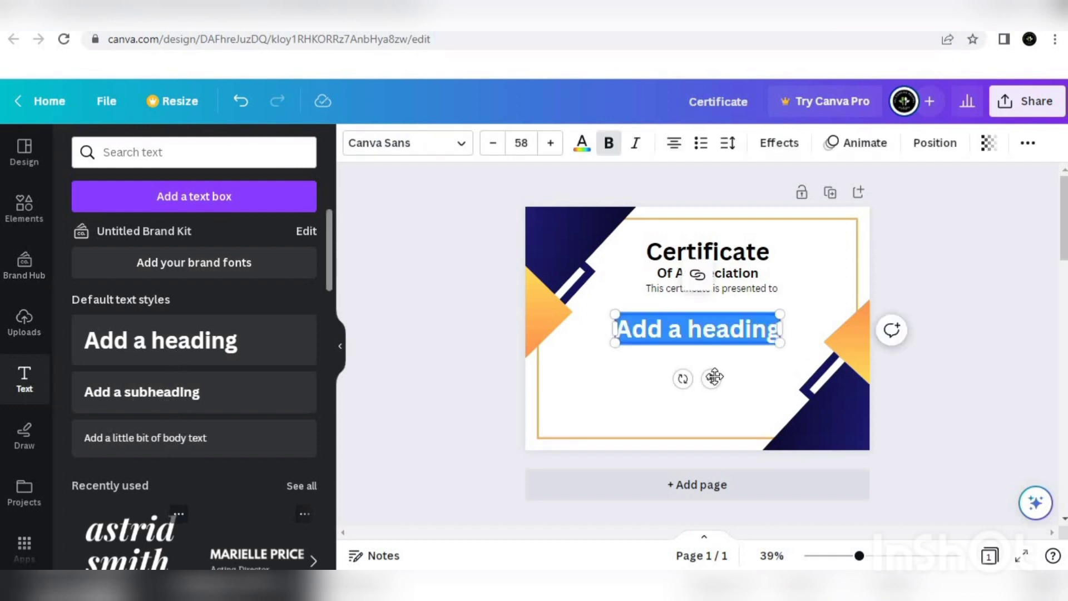
pyautogui.write('Name Here')
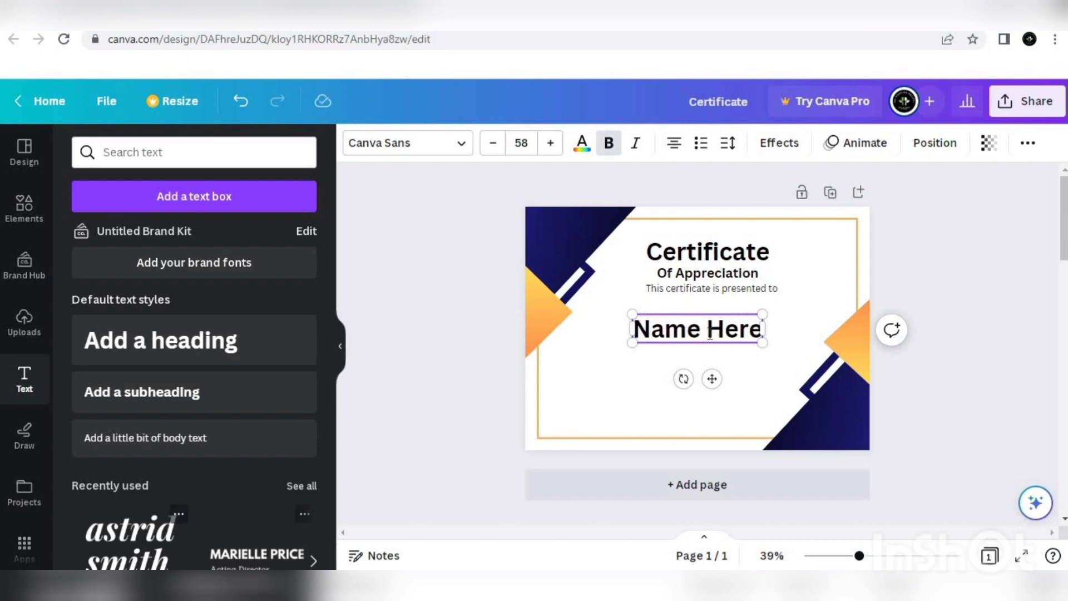
pyautogui.hotkey('ctrl', 'a')
pyautogui.click(463, 146)
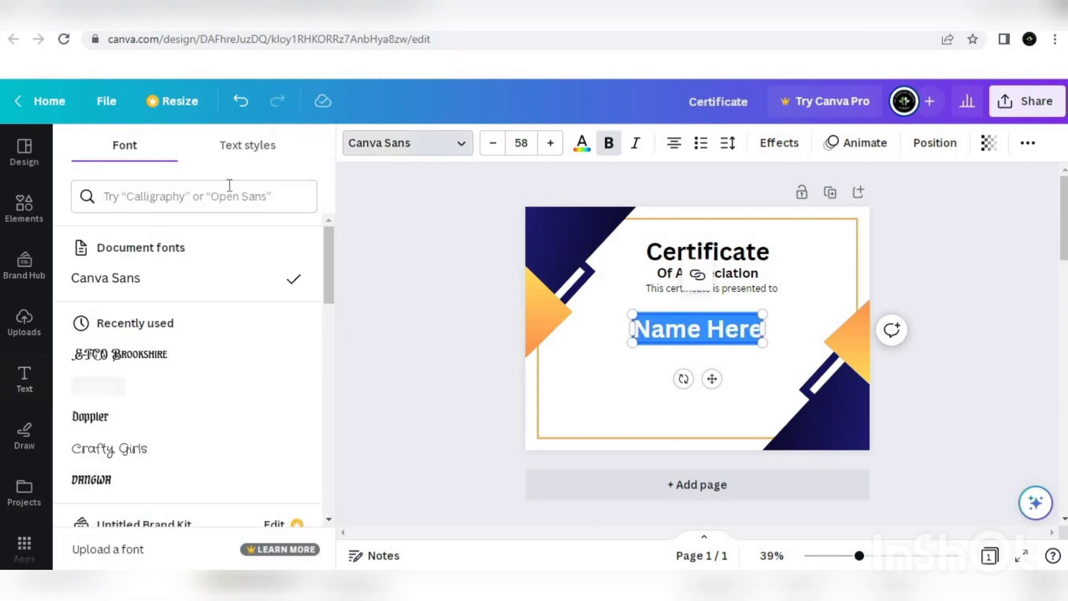
pyautogui.click(161, 197)
pyautogui.write('sloop')
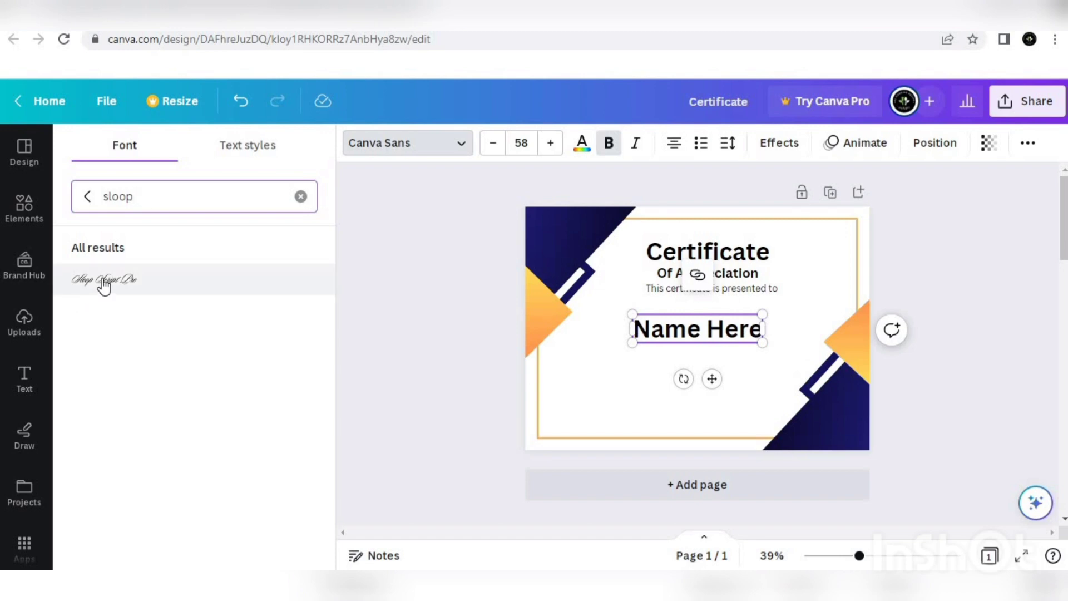
pyautogui.click(103, 280)
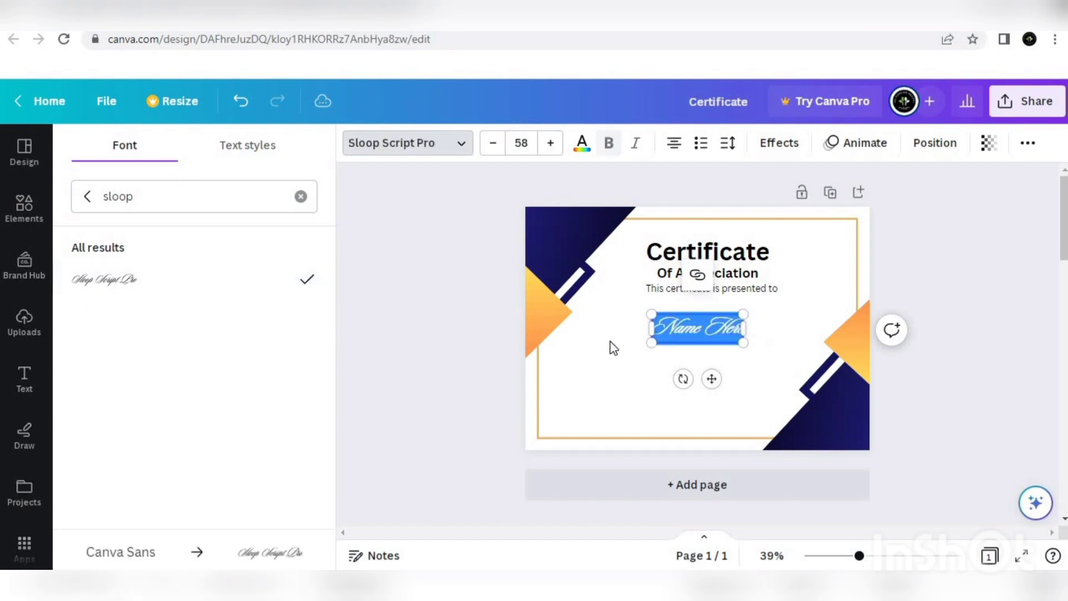
pyautogui.click(802, 333)
# Increase the font size of the "Name Here" text to 69.
pyautogui.click(659, 328)
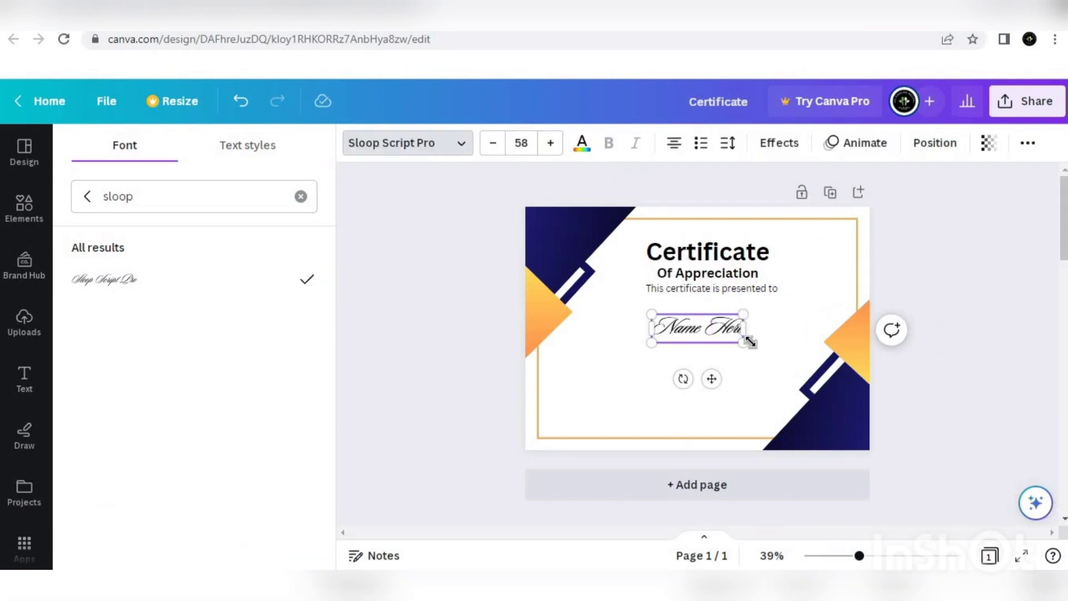
pyautogui.click(550, 144)
pyautogui.click(551, 143)
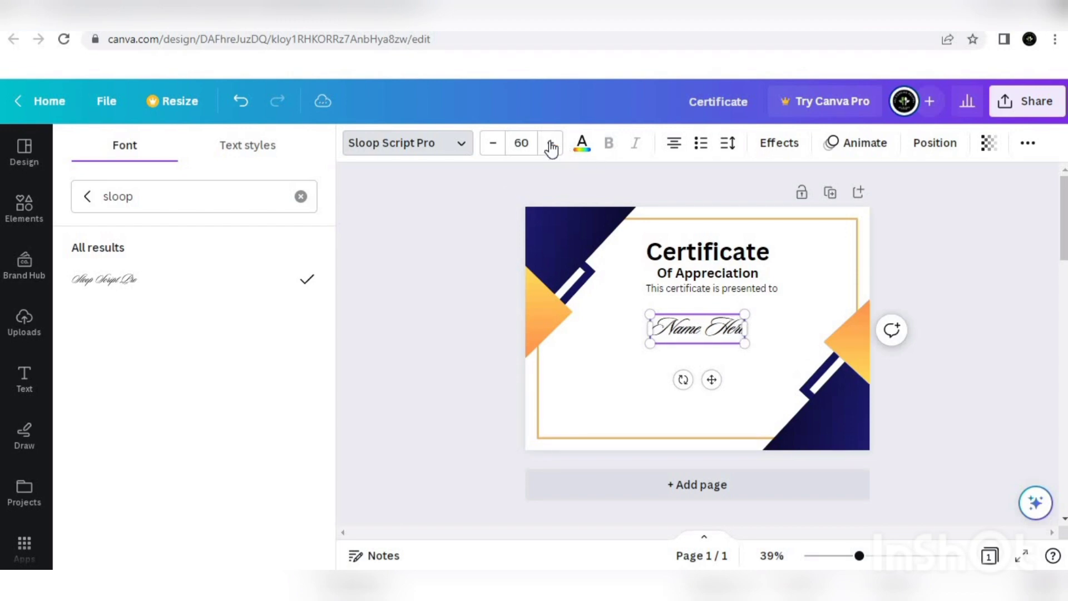
pyautogui.click(551, 143)
pyautogui.click(550, 144)
pyautogui.click(551, 143)
pyautogui.click(551, 144)
pyautogui.click(551, 144)
pyautogui.click(550, 143)
pyautogui.click(551, 144)
pyautogui.click(550, 143)
pyautogui.click(551, 143)
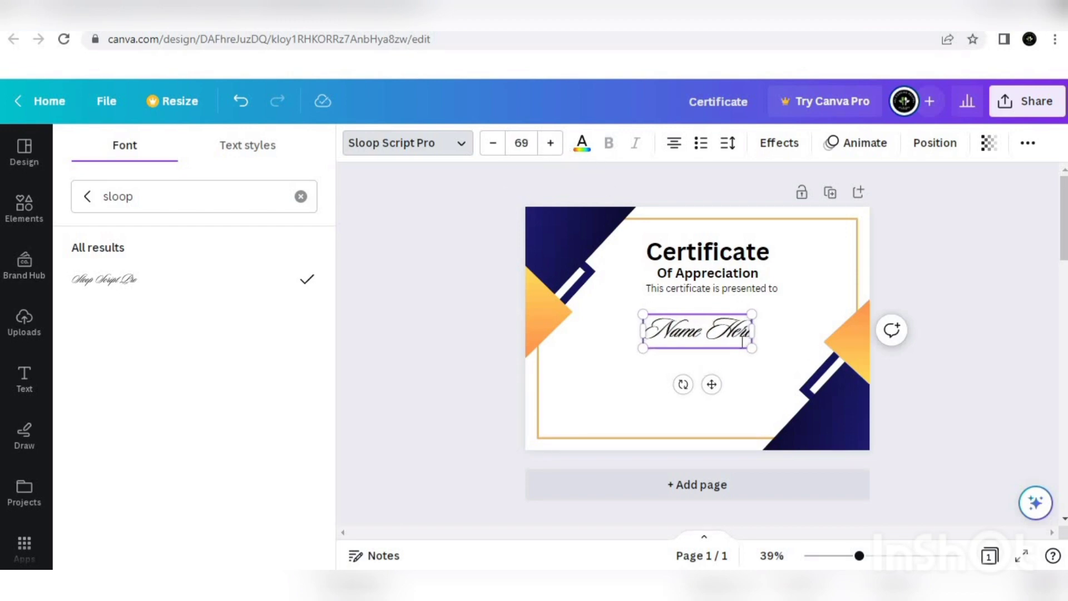
# Move the "Name Here" text up to sit directly beneath "This certificate is presented to" and deselect it.
pyautogui.click(907, 288)
pyautogui.click(716, 338)
pyautogui.moveTo(715, 338); pyautogui.dragTo(722, 321)
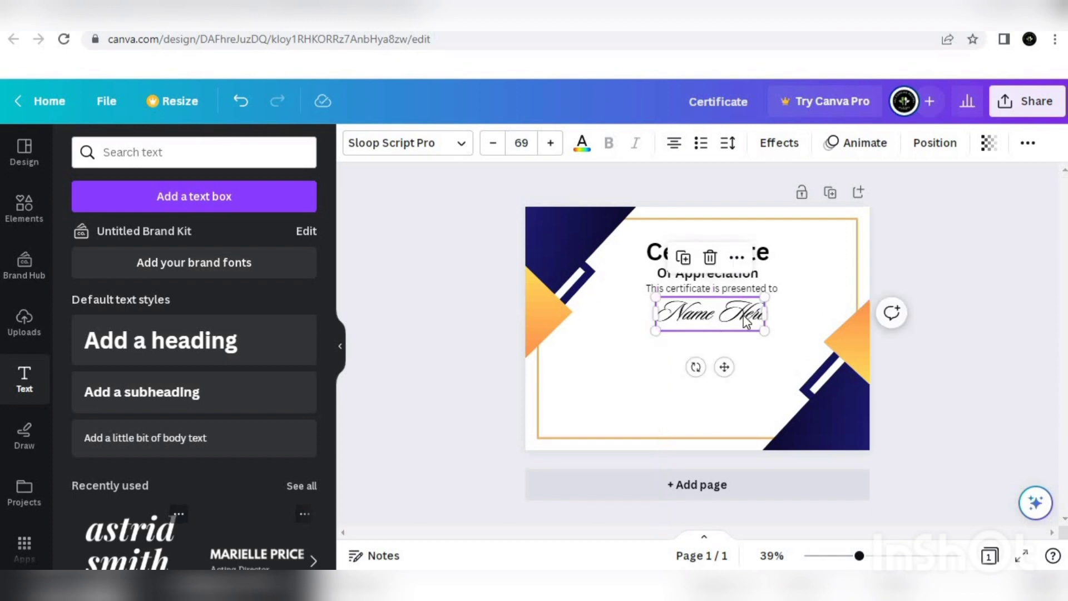
pyautogui.click(471, 278)
# Shrink "This certificate is presented to" to size 17.2 and center it between "Of Appreciation" and "Name Here".
pyautogui.click(670, 293)
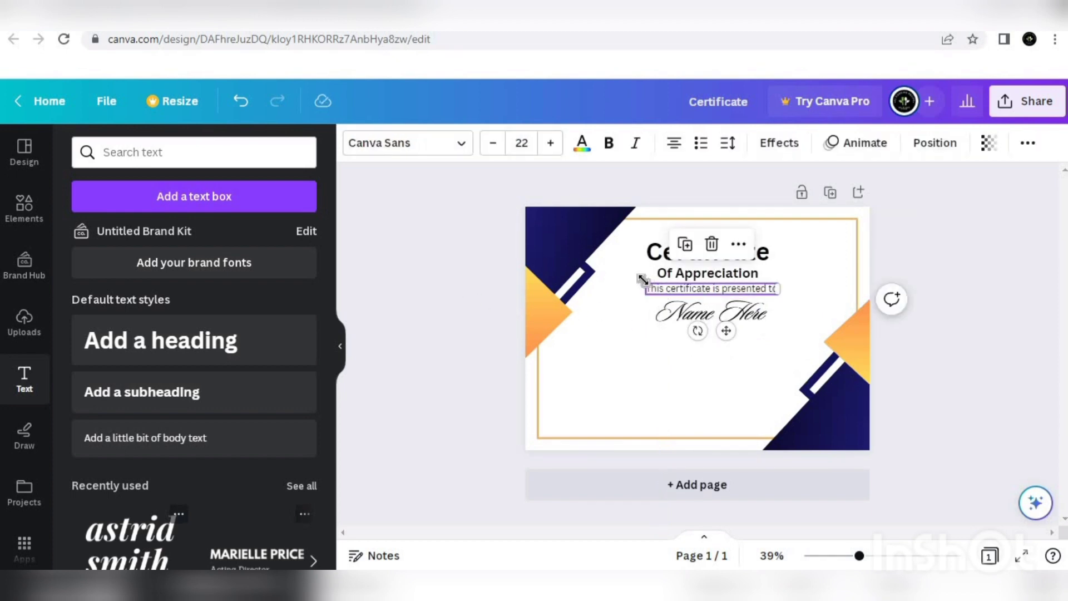
pyautogui.moveTo(642, 279); pyautogui.dragTo(674, 282)
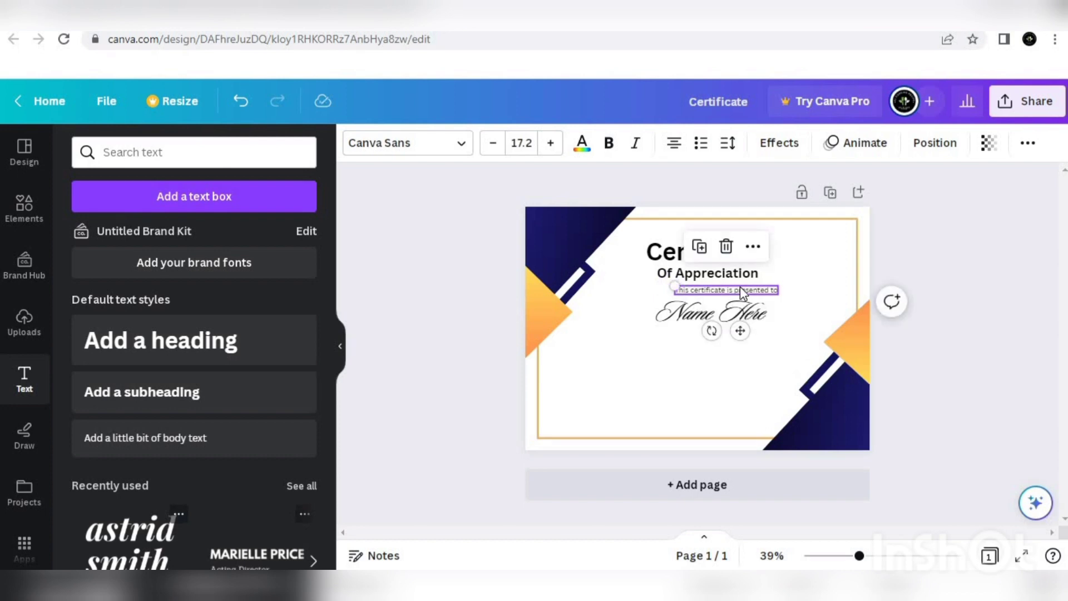
pyautogui.moveTo(742, 334); pyautogui.dragTo(716, 315)
pyautogui.click(718, 315)
pyautogui.click(647, 366)
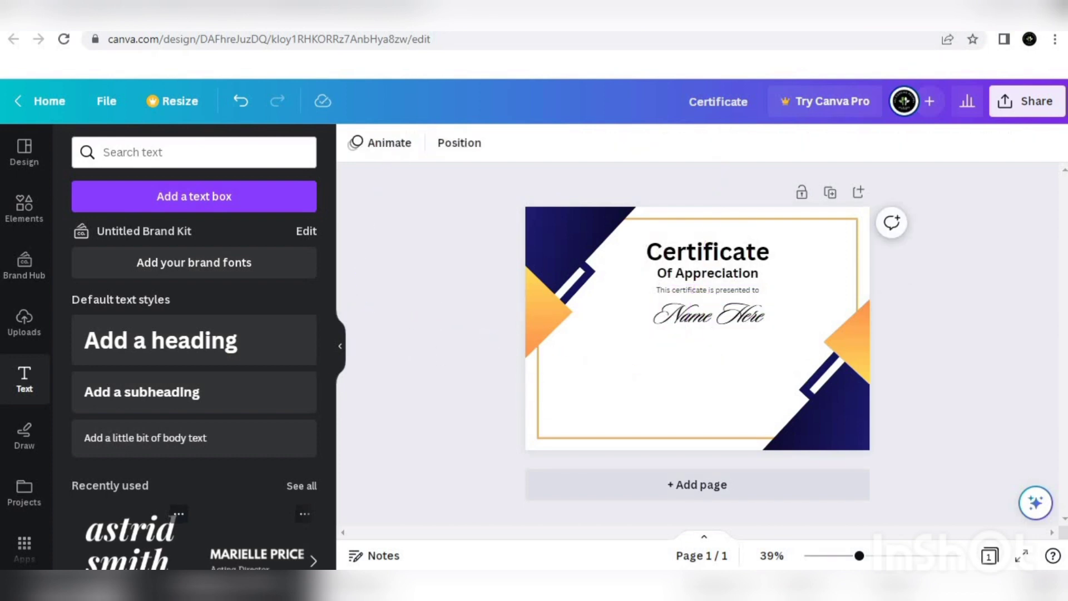
# Add body text with the Lorem ipsum placeholder sentence ending in "labore et dolore magna aliqua.".
pyautogui.click(143, 437)
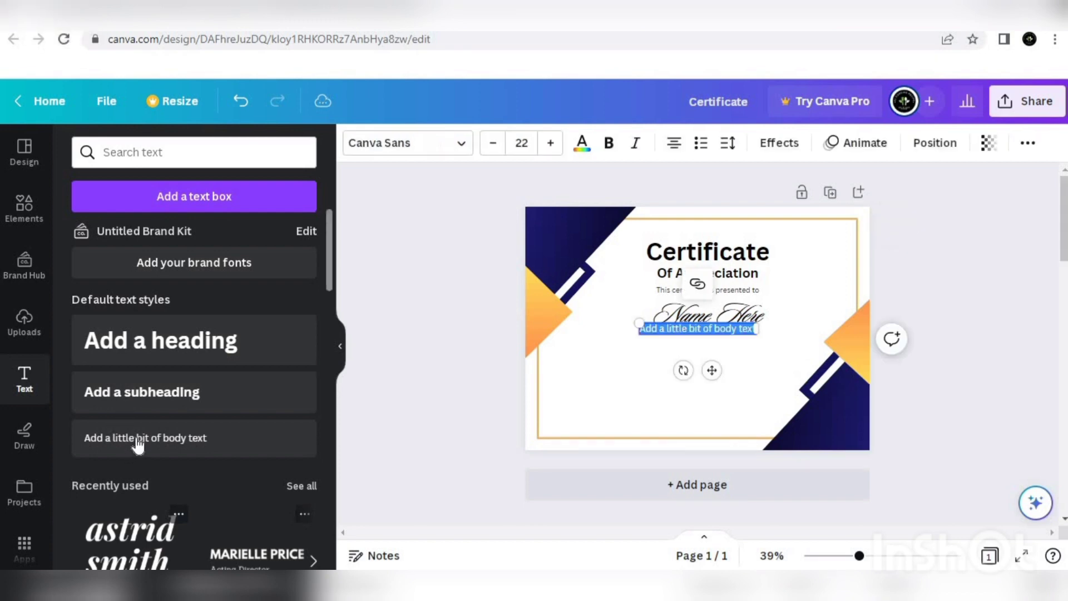
pyautogui.click(701, 334)
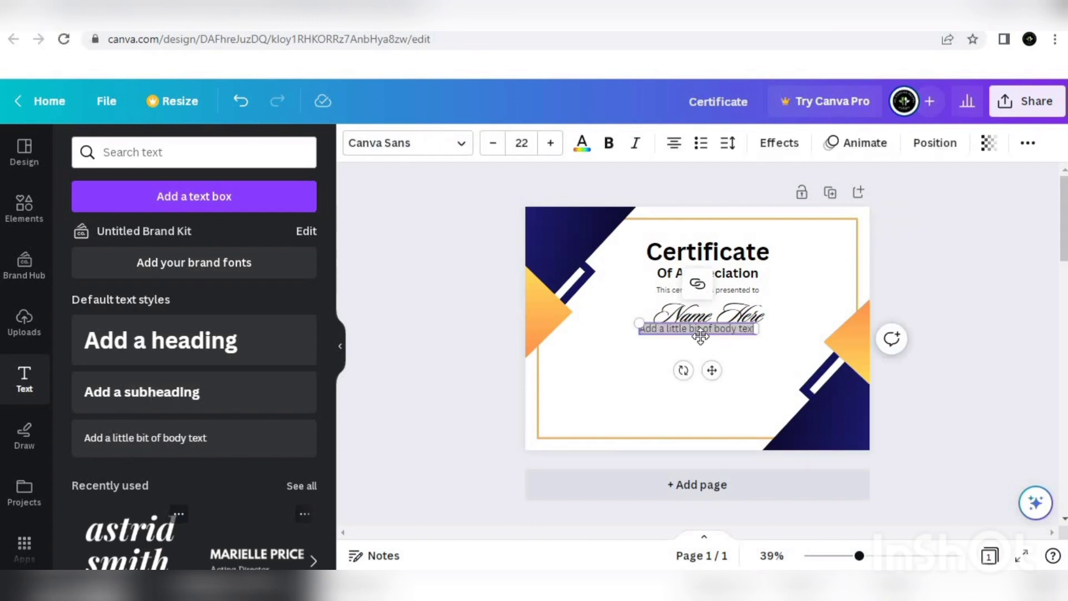
pyautogui.write('Lorem ipsum dolor sit amet, consectetur adipiscing elit, sed do eiusmod tempor incididunt ut labore et dolore magna aliqua.')
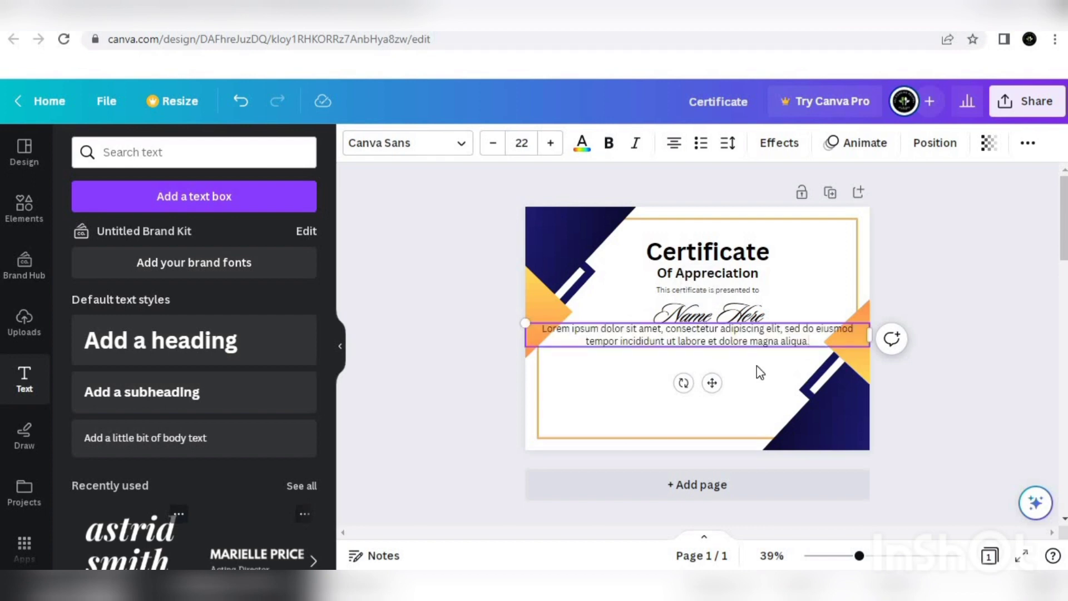
# Shrink the Lorem ipsum paragraph to size 15.4, center it beneath "Name Here", and deselect it.
pyautogui.moveTo(524, 322); pyautogui.dragTo(628, 353)
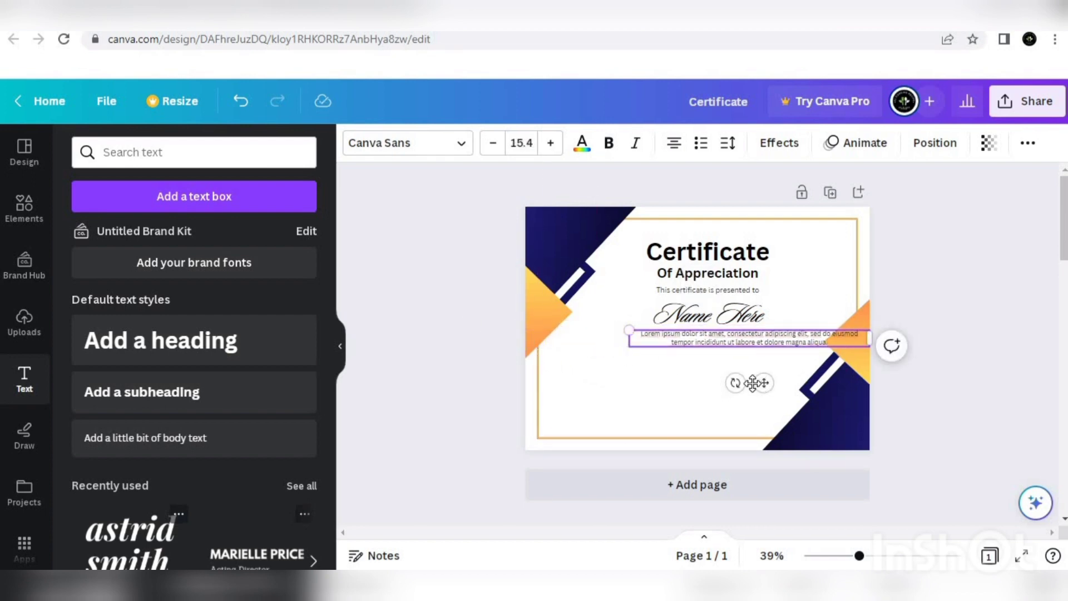
pyautogui.moveTo(755, 382); pyautogui.dragTo(723, 384)
pyautogui.click(491, 302)
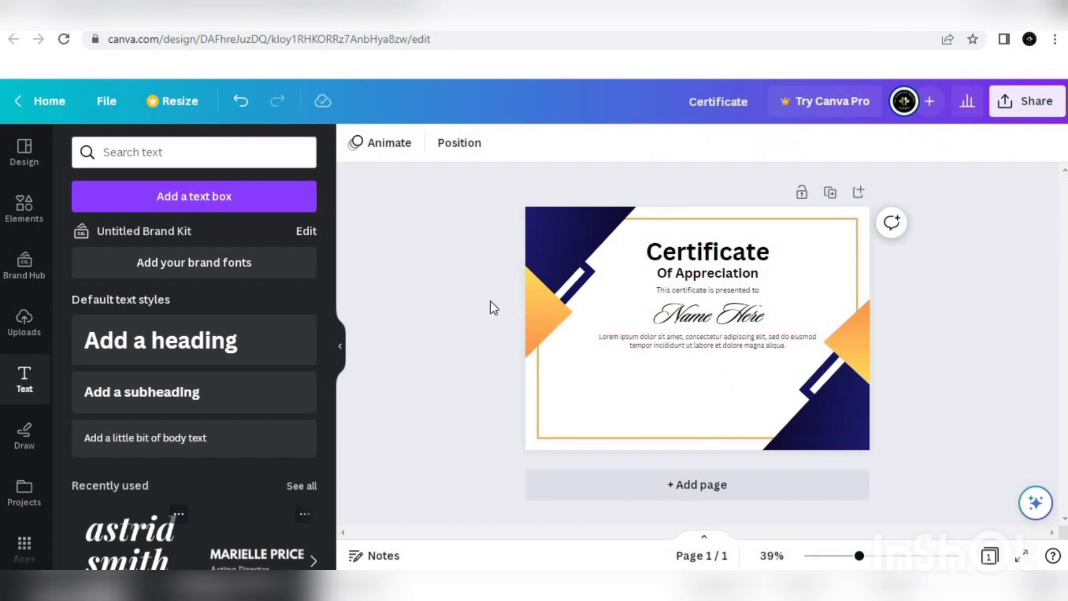
# Search the fonts for "lato" and set the "Certificate" heading's font to Lato.
pyautogui.click(681, 257)
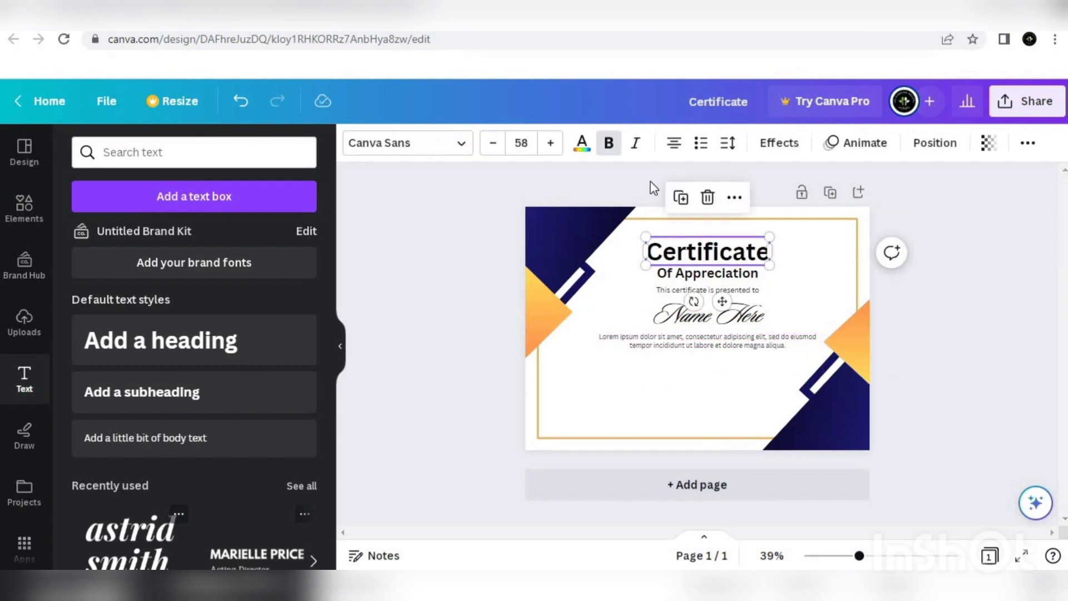
pyautogui.click(458, 145)
pyautogui.click(300, 197)
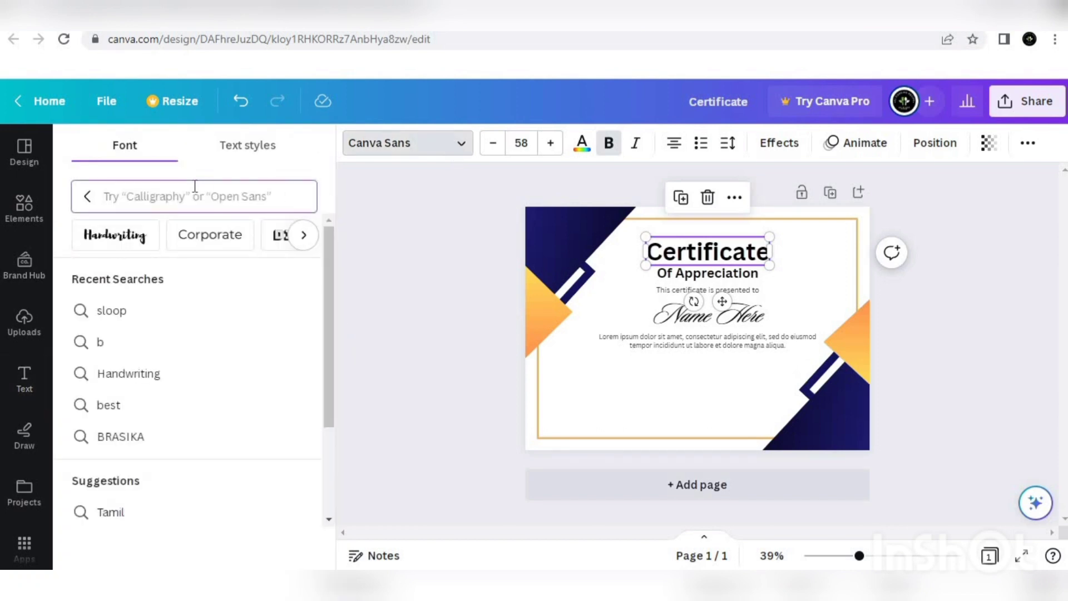
pyautogui.click(88, 196)
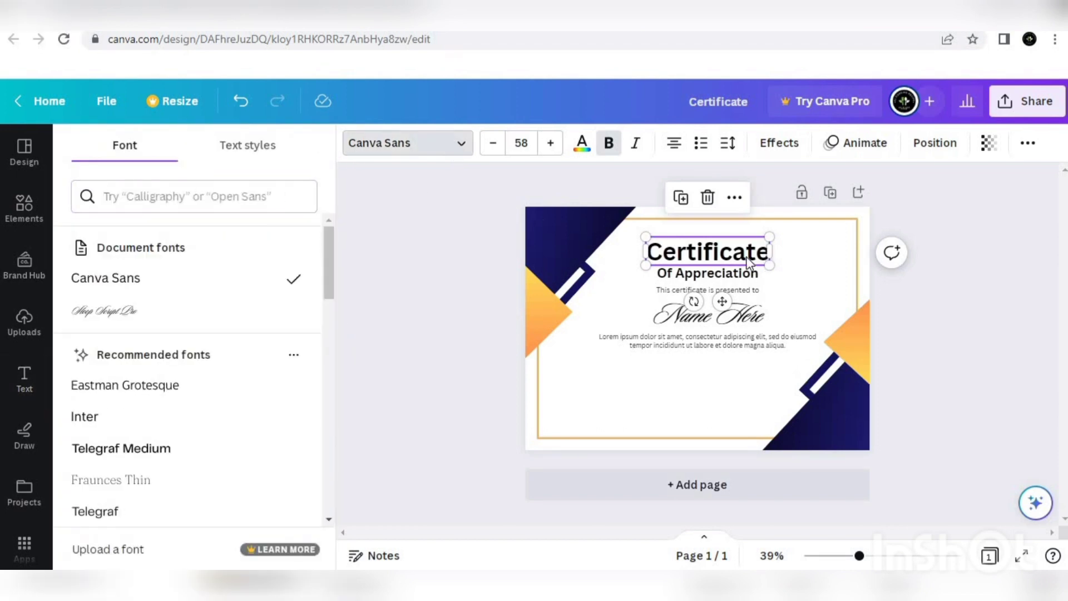
pyautogui.click(460, 143)
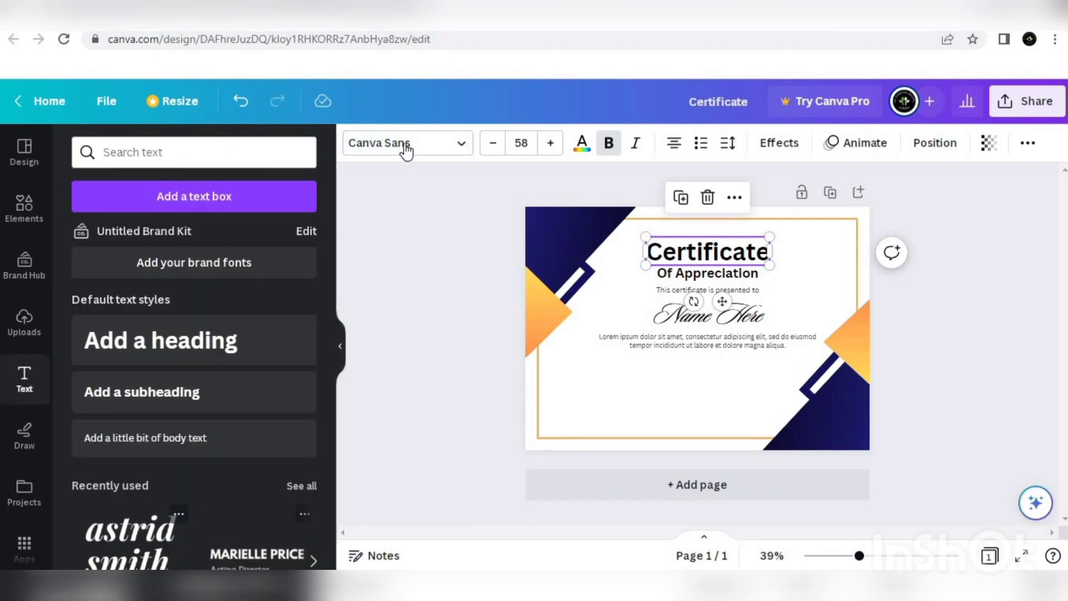
pyautogui.click(460, 147)
pyautogui.click(213, 189)
pyautogui.write('lato')
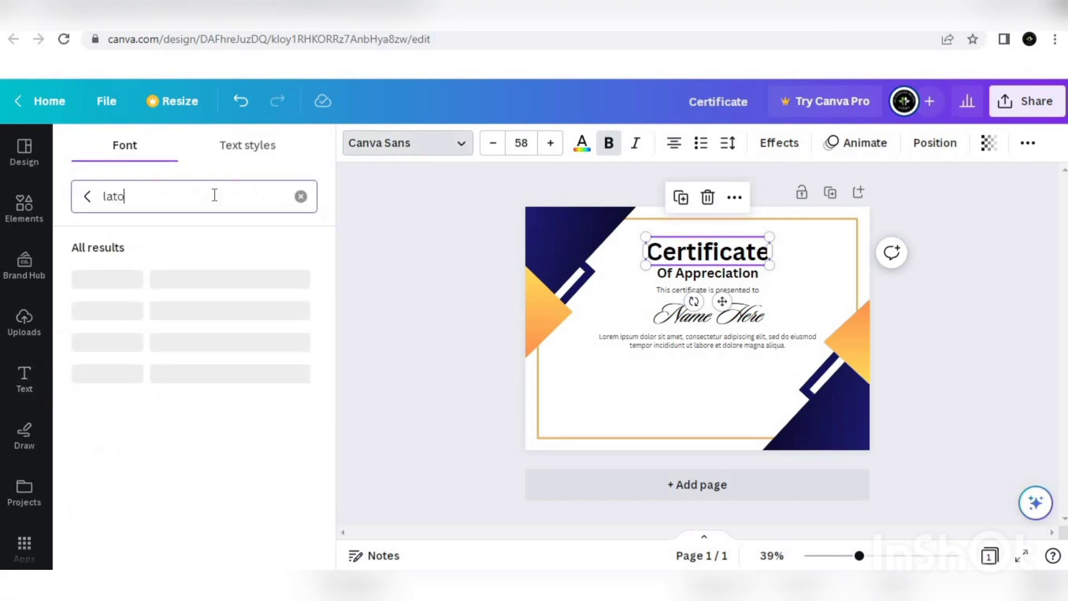
pyautogui.click(131, 313)
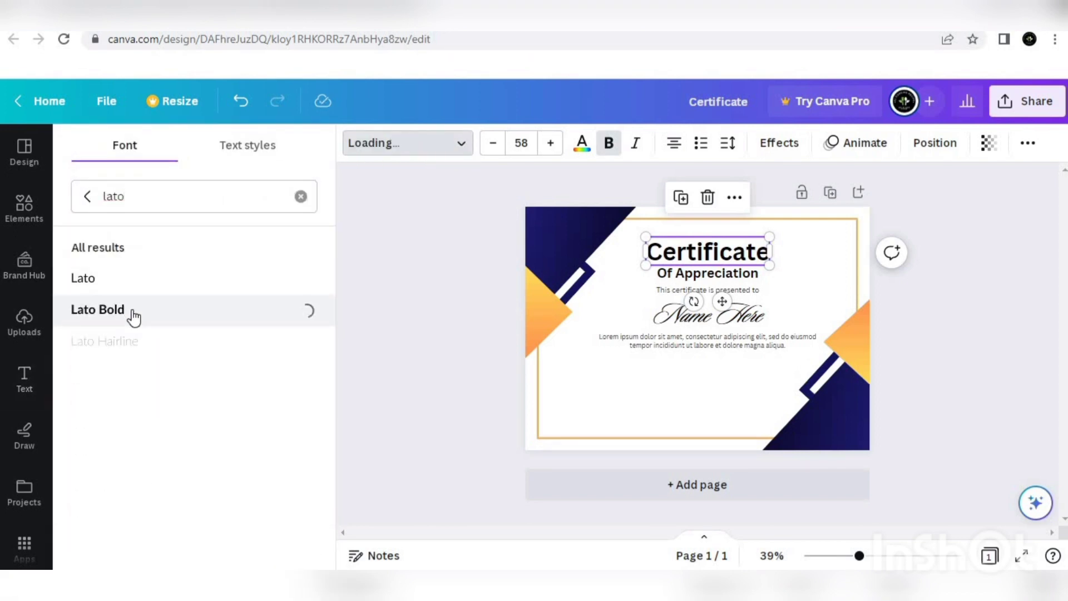
pyautogui.click(218, 286)
pyautogui.click(682, 277)
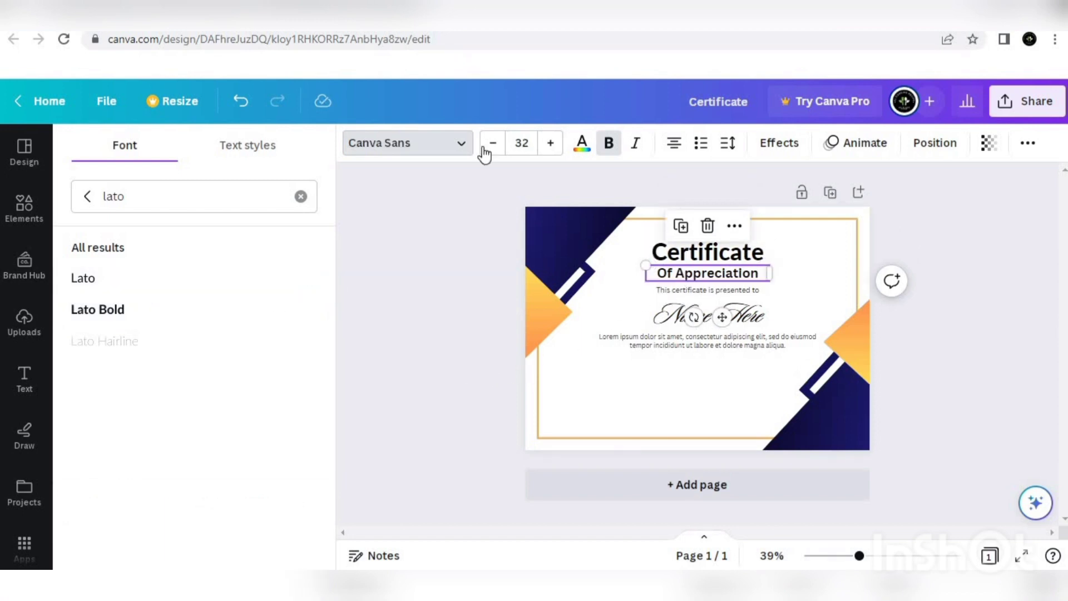
pyautogui.click(463, 147)
pyautogui.click(464, 150)
# Change the "Certificate" heading's font to Lato Bold and turn off its extra bold formatting.
pyautogui.click(696, 257)
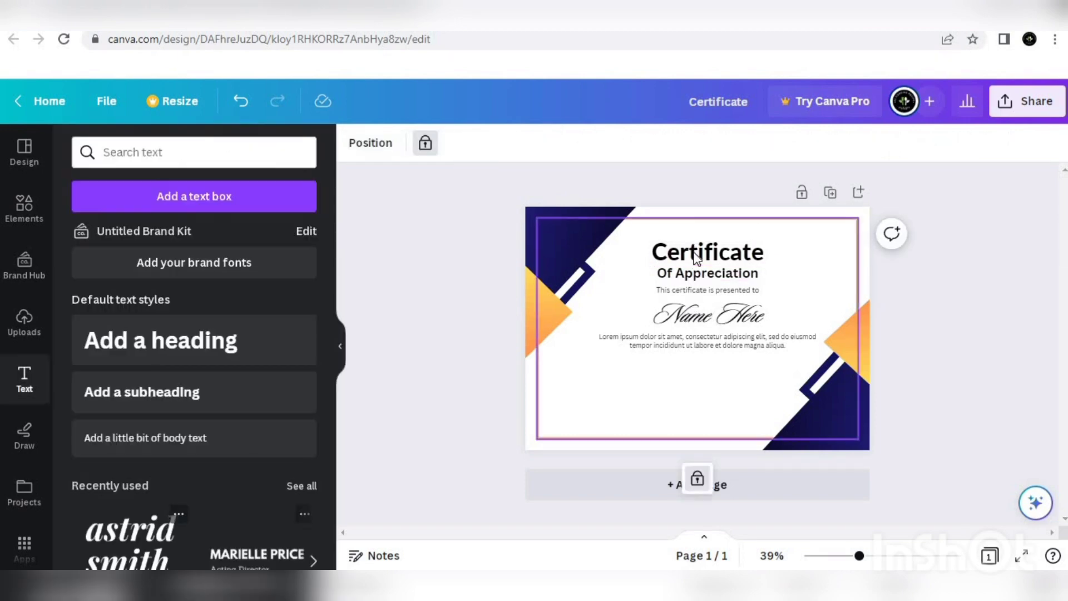
pyautogui.click(695, 257)
pyautogui.click(684, 249)
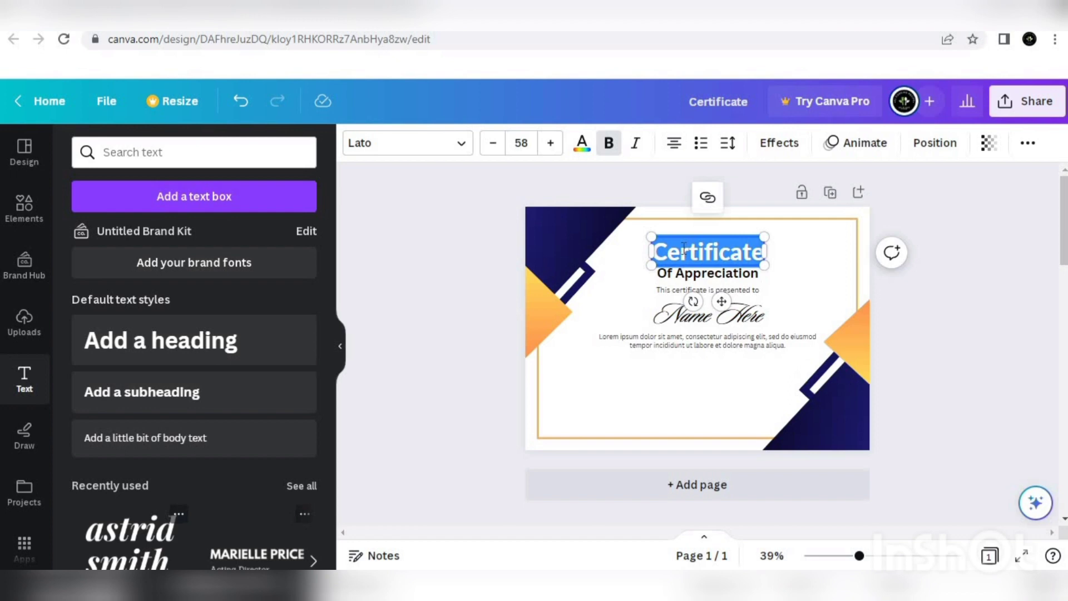
pyautogui.click(454, 148)
pyautogui.click(198, 310)
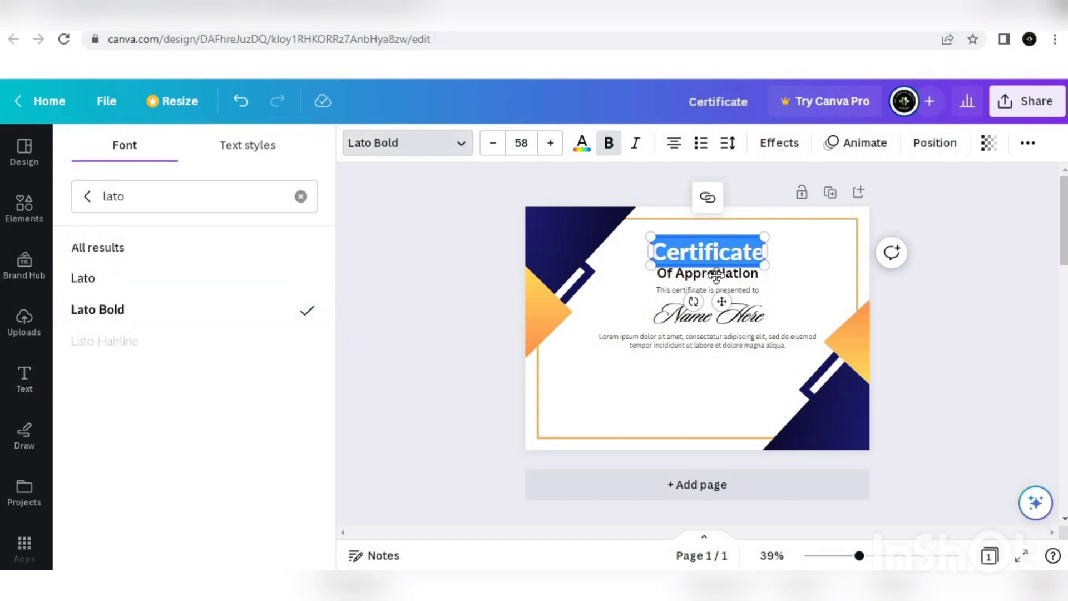
pyautogui.click(613, 144)
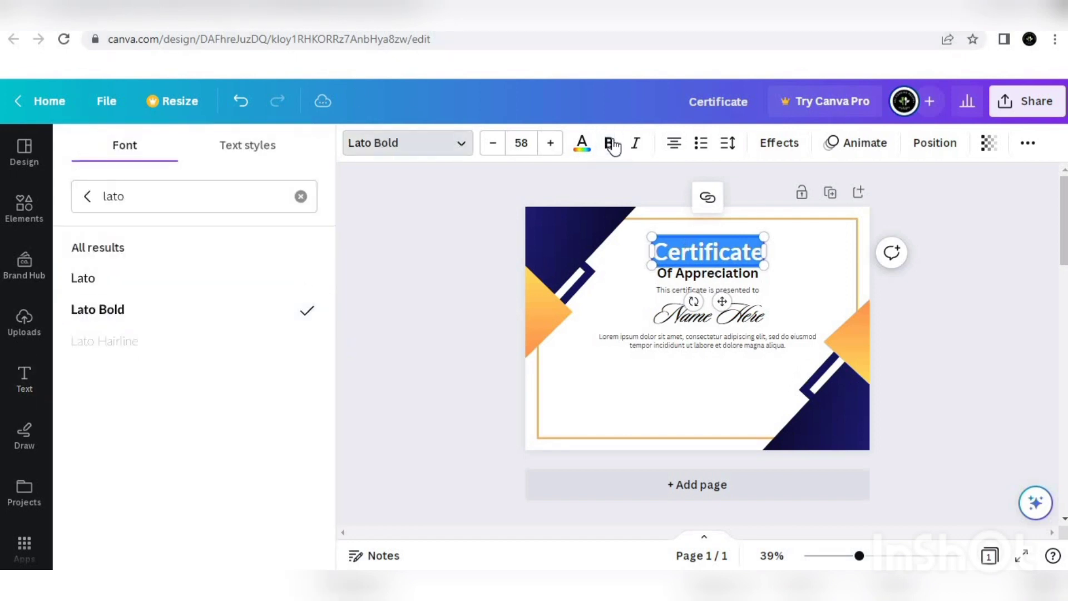
pyautogui.click(703, 283)
pyautogui.click(703, 275)
pyautogui.click(702, 273)
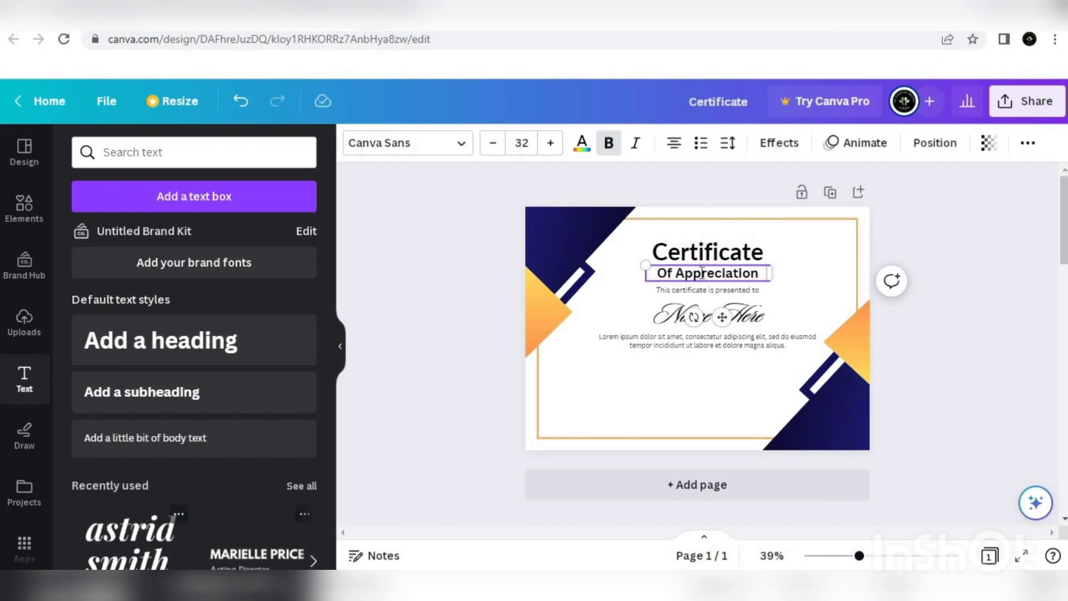
pyautogui.click(745, 392)
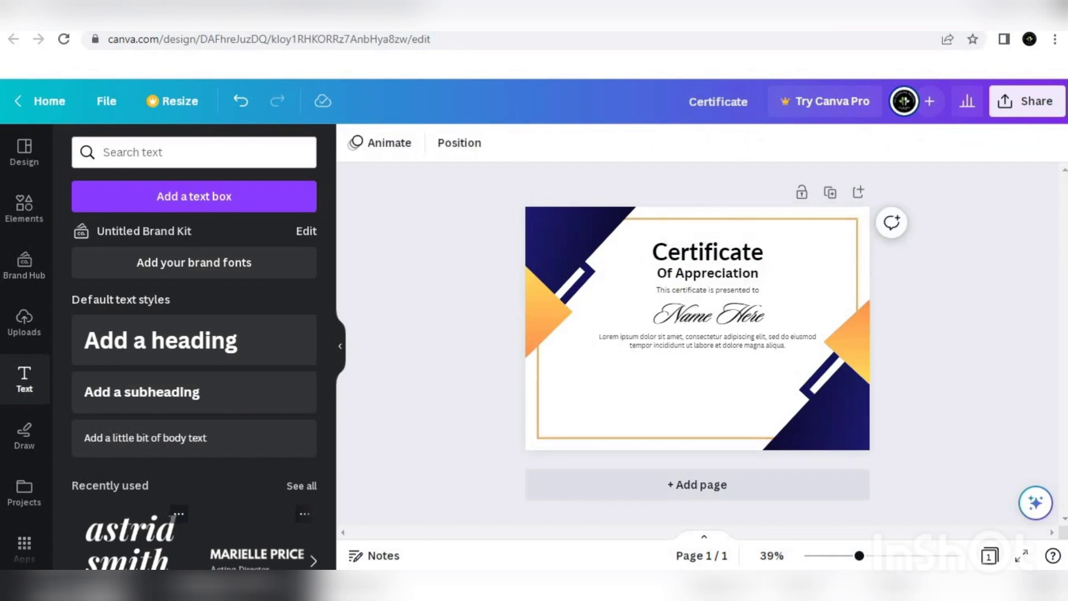
# Add body text reading "Supervisior", place it in the lower left area inside the certificate's border, and deselect it.
pyautogui.click(154, 440)
pyautogui.write('Supe')
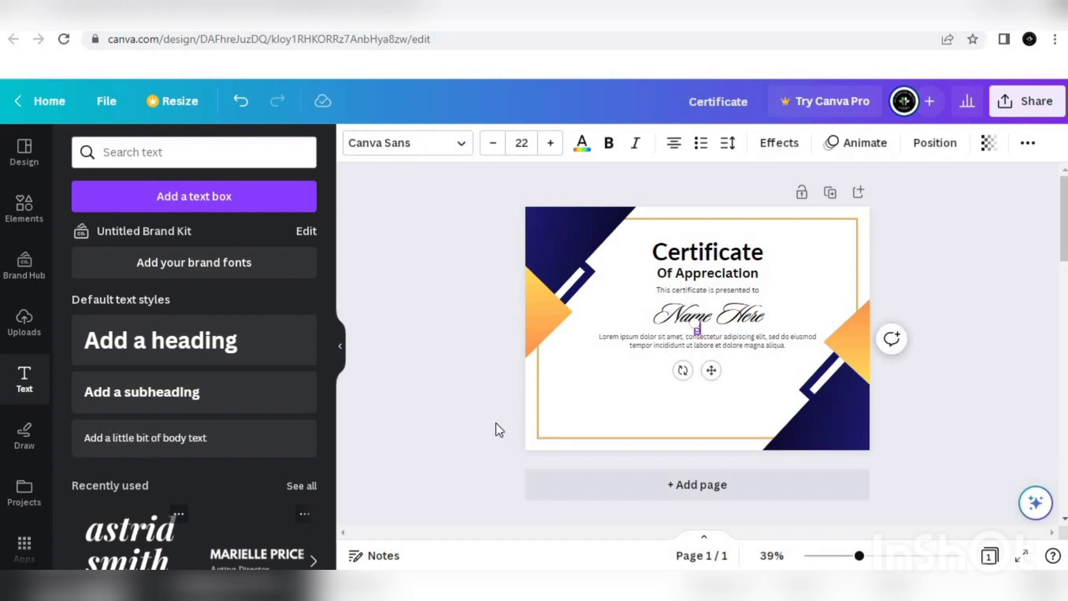
pyautogui.write('rvision')
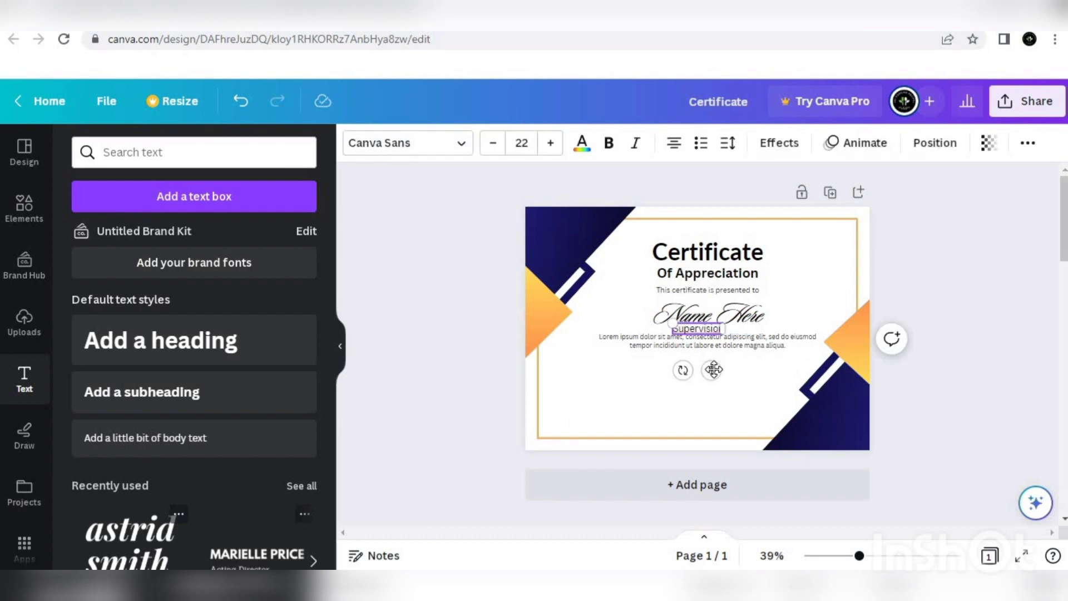
pyautogui.moveTo(712, 369); pyautogui.dragTo(606, 452)
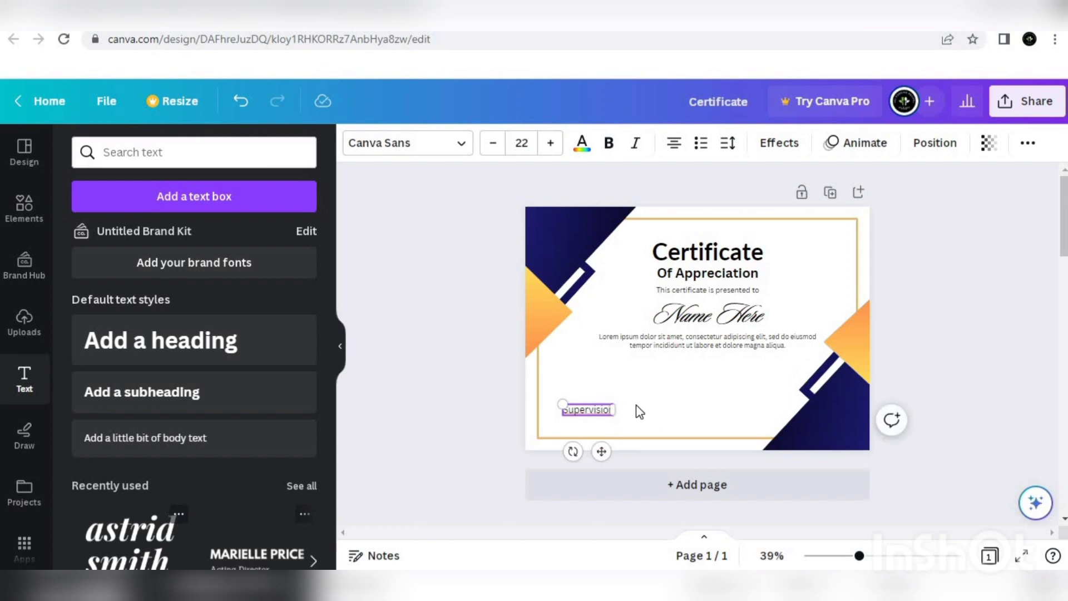
pyautogui.click(582, 401)
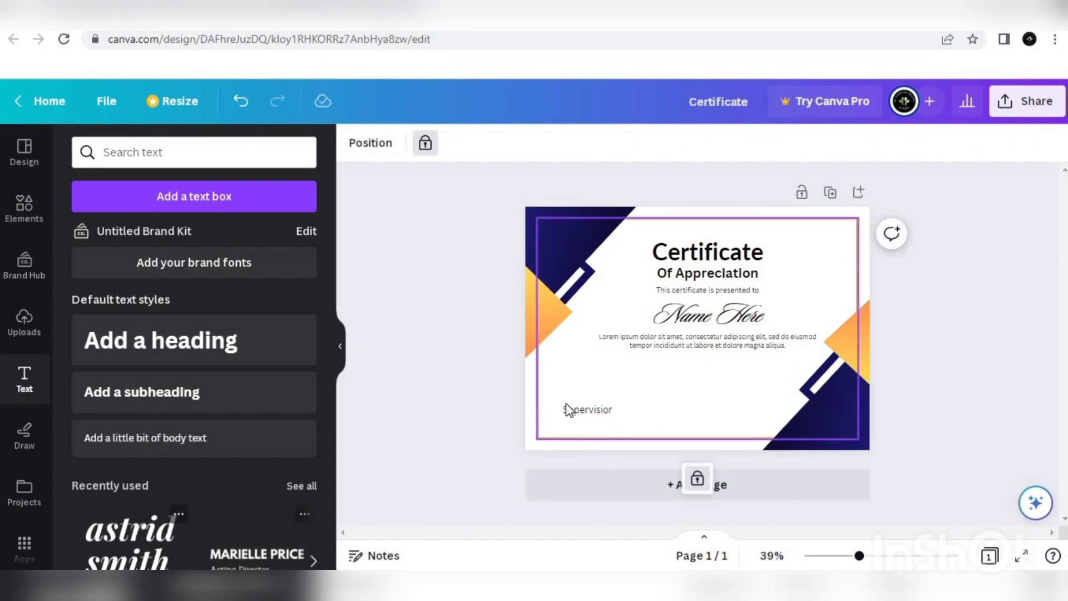
pyautogui.click(479, 408)
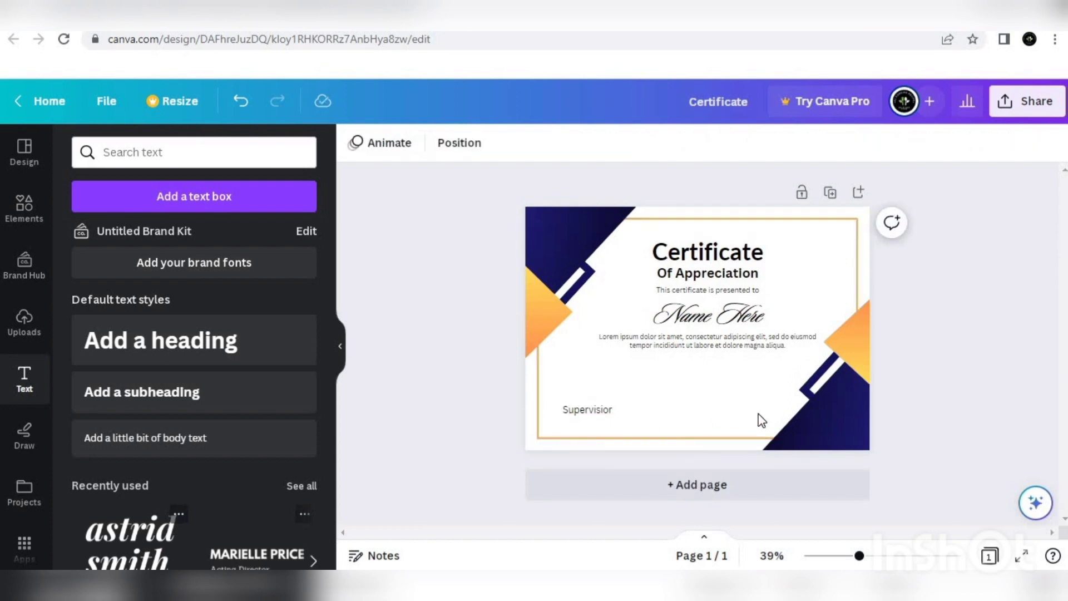
# Duplicate the "Supervisior" text level with it on the lower right side of the certificate and change the copy to "Manager".
pyautogui.click(572, 410)
pyautogui.moveTo(586, 410); pyautogui.dragTo(745, 411)
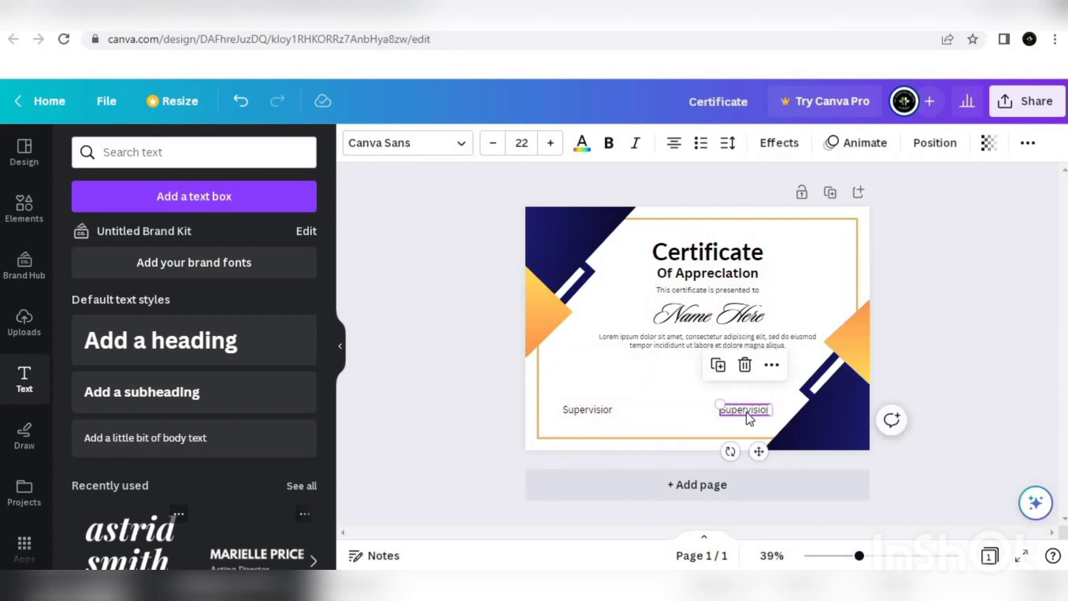
pyautogui.doubleClick(748, 411)
pyautogui.write('Manager')
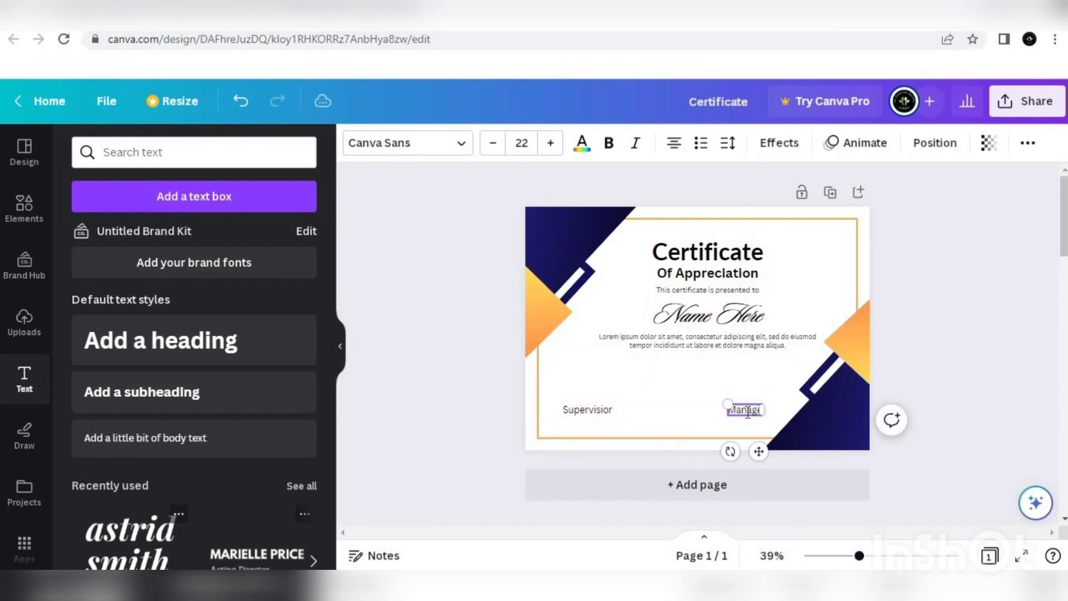
pyautogui.click(467, 413)
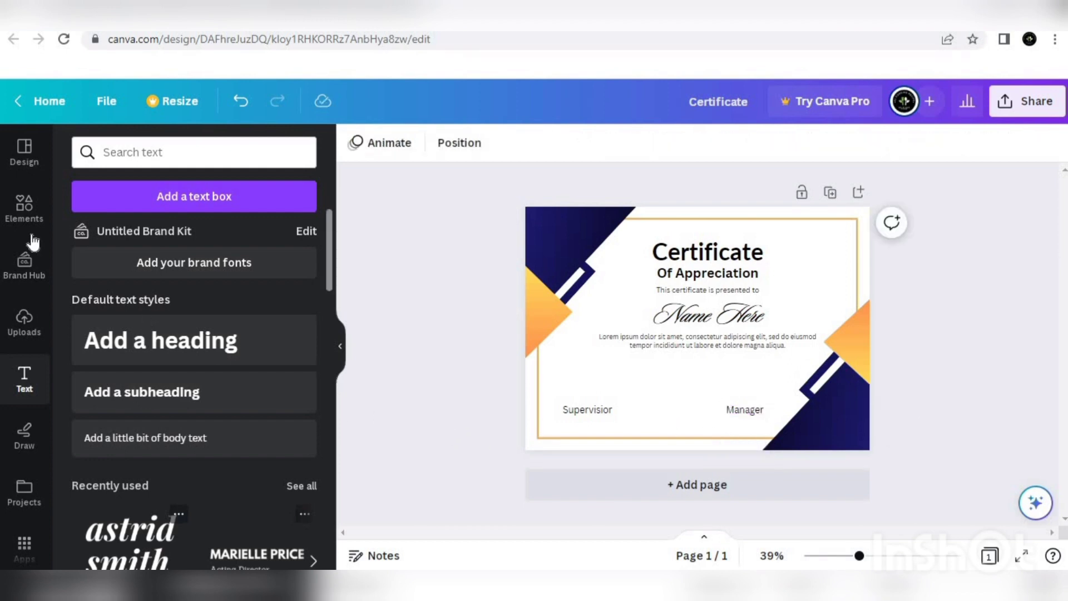
# Replace the previous search term in the elements library with "line" and run the search.
pyautogui.click(24, 211)
pyautogui.click(206, 156)
pyautogui.press('BackSpace')
pyautogui.press('BackSpace')
pyautogui.press('BackSpace')
pyautogui.press('BackSpace')
pyautogui.press('BackSpace')
pyautogui.press('BackSpace')
pyautogui.write('line')
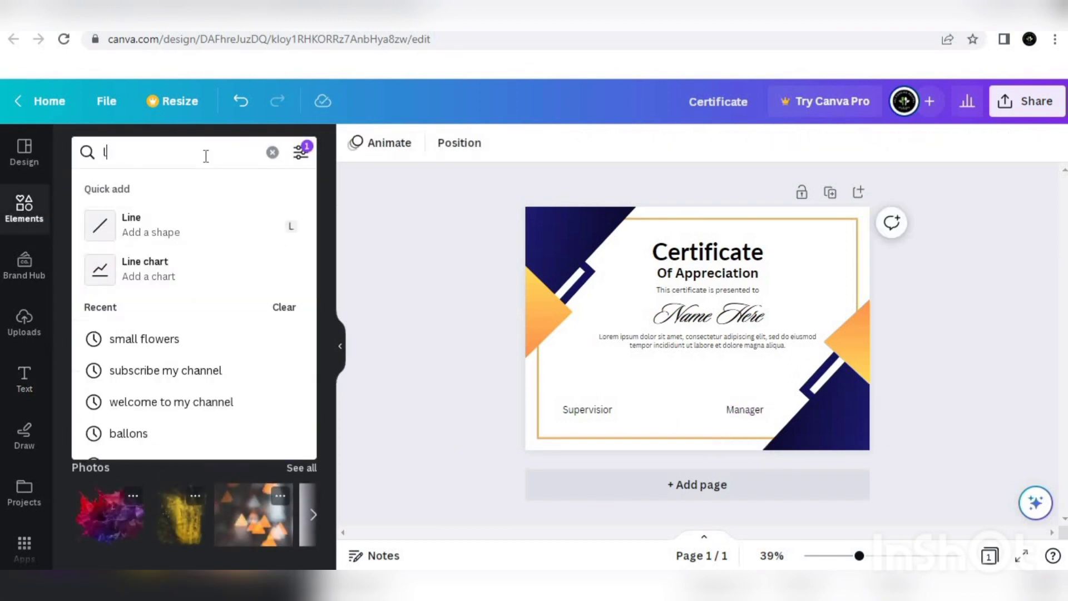
pyautogui.press('Return')
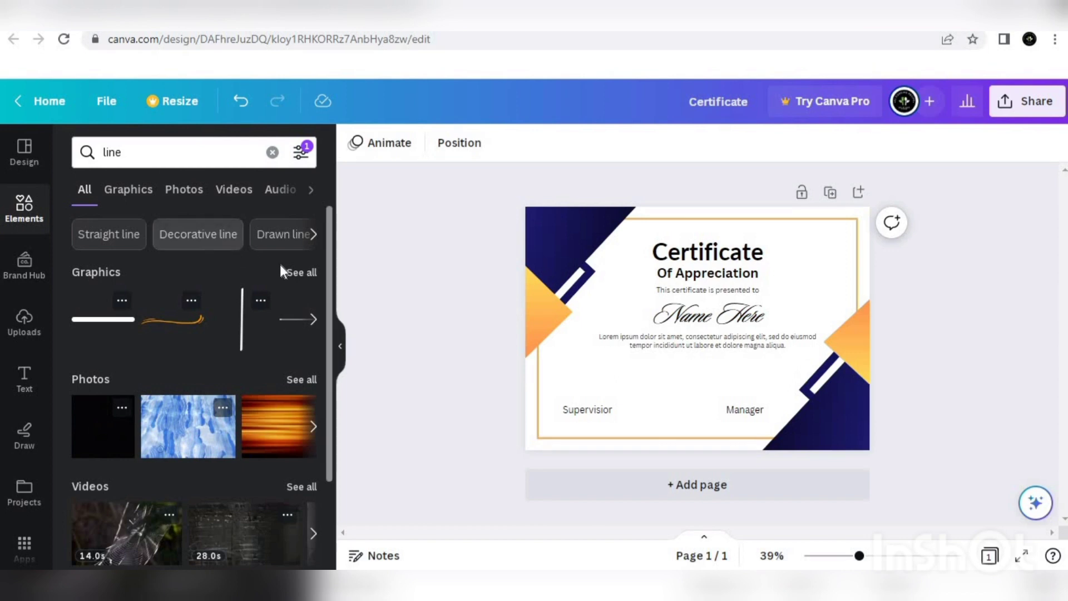
pyautogui.click(299, 273)
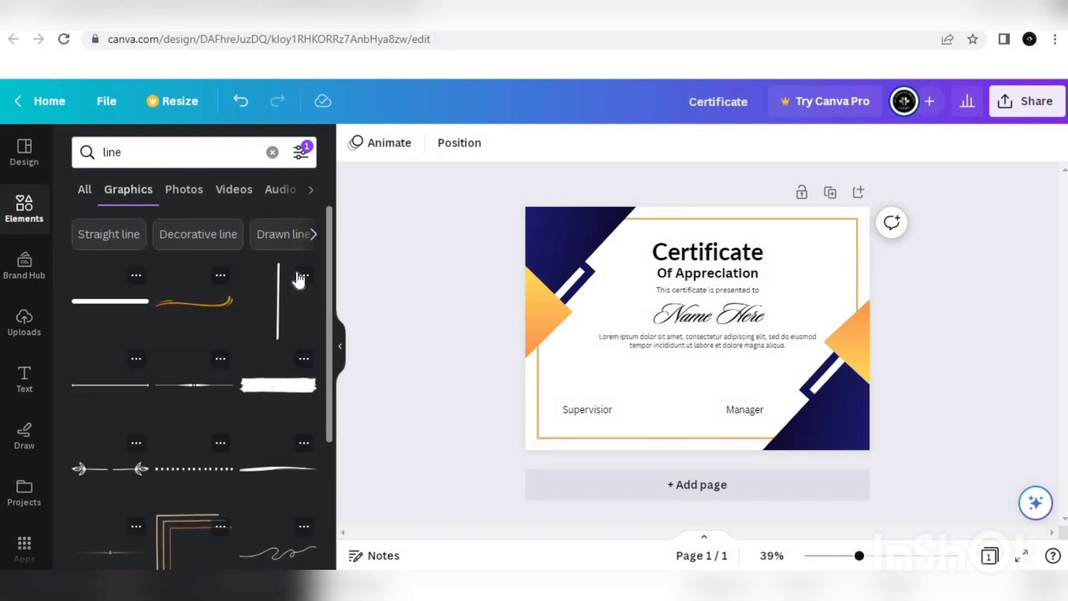
pyautogui.click(193, 389)
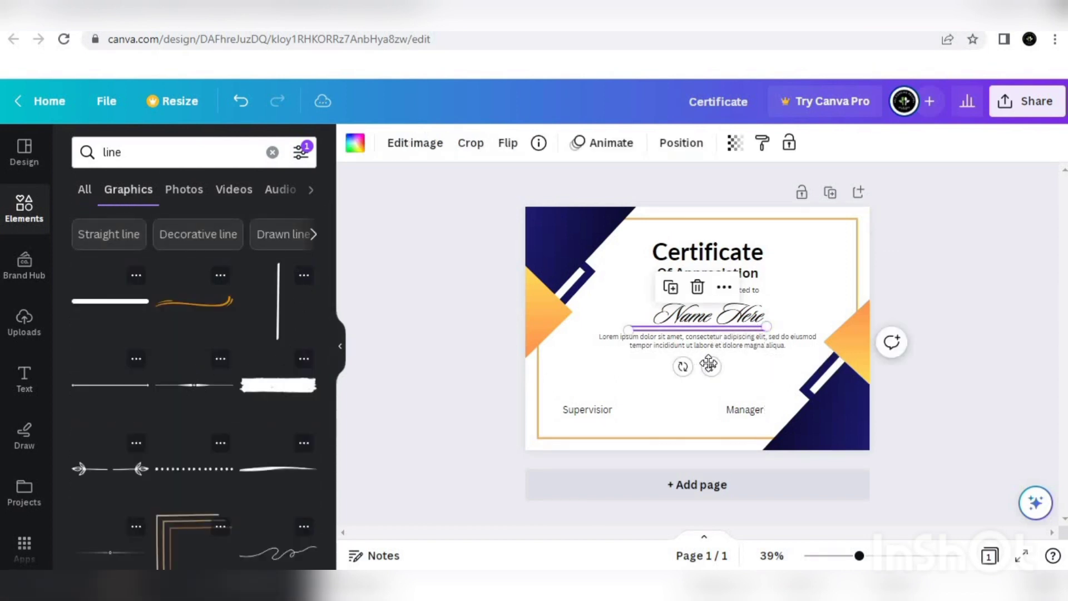
pyautogui.moveTo(714, 367); pyautogui.dragTo(634, 431)
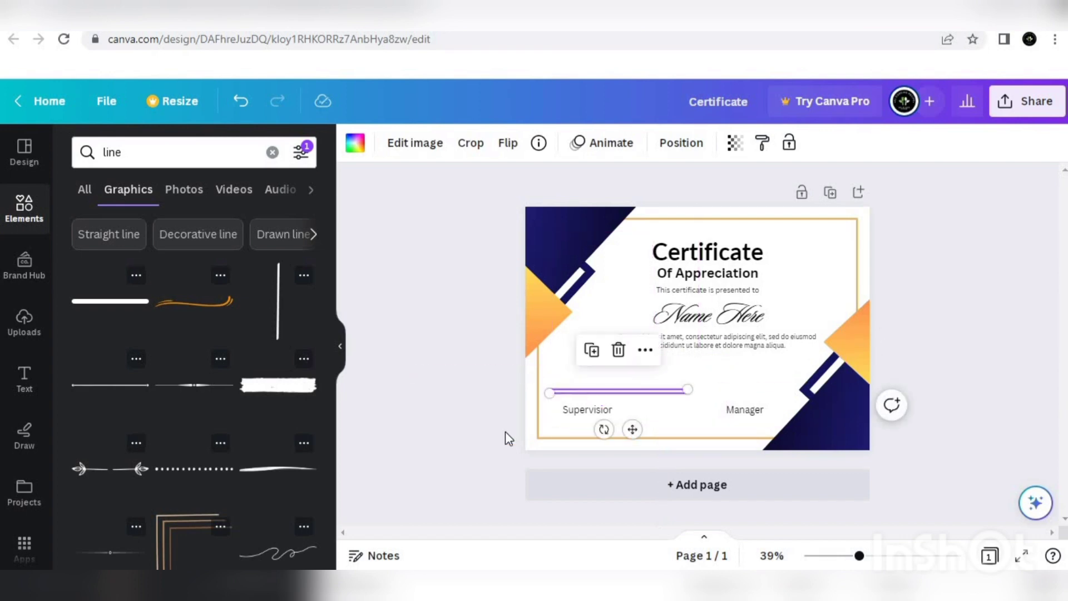
pyautogui.hotkey('ctrl', 'z')
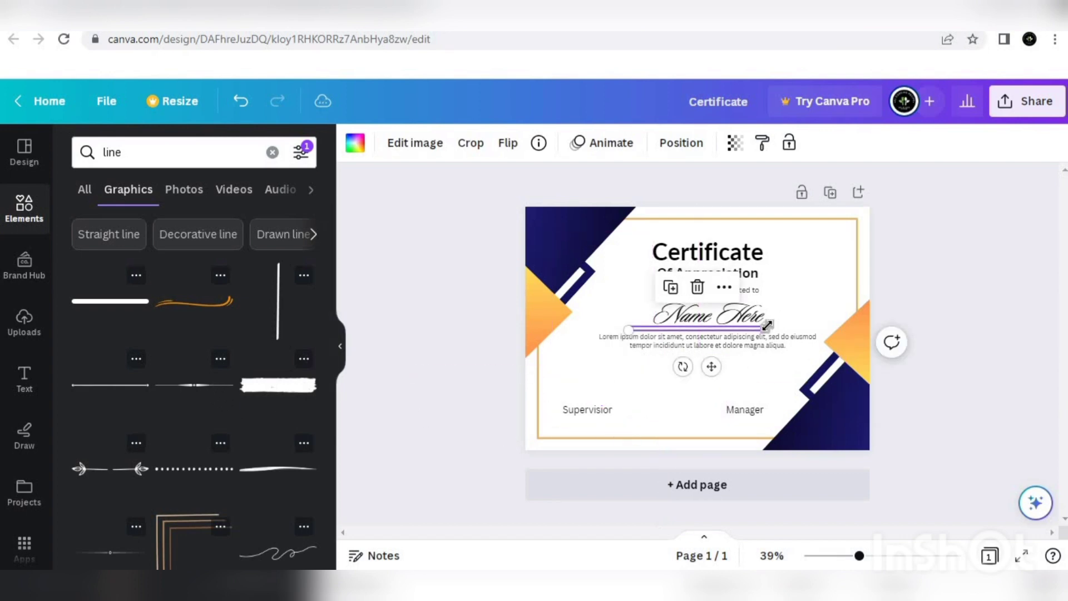
pyautogui.moveTo(767, 326); pyautogui.dragTo(764, 328)
pyautogui.press('Delete')
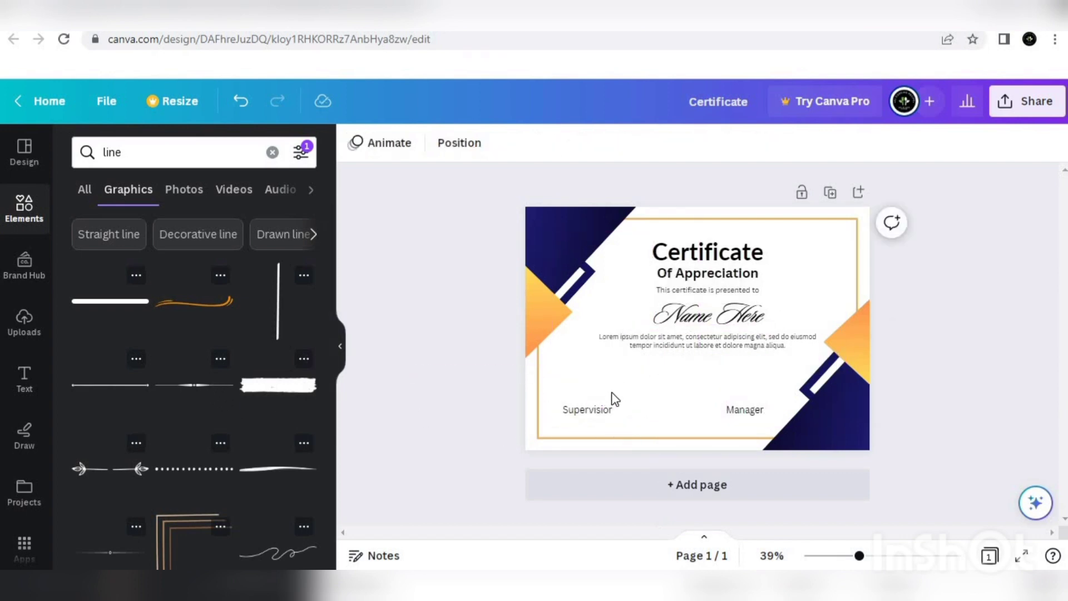
pyautogui.click(613, 393)
pyautogui.press('Delete')
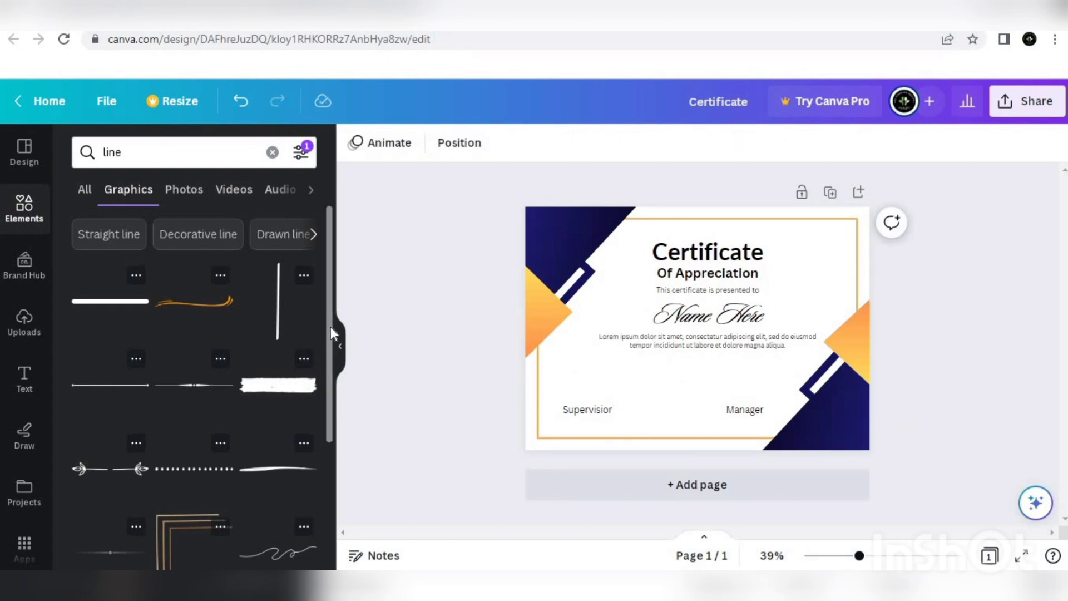
pyautogui.scroll(-5, 327, 433)
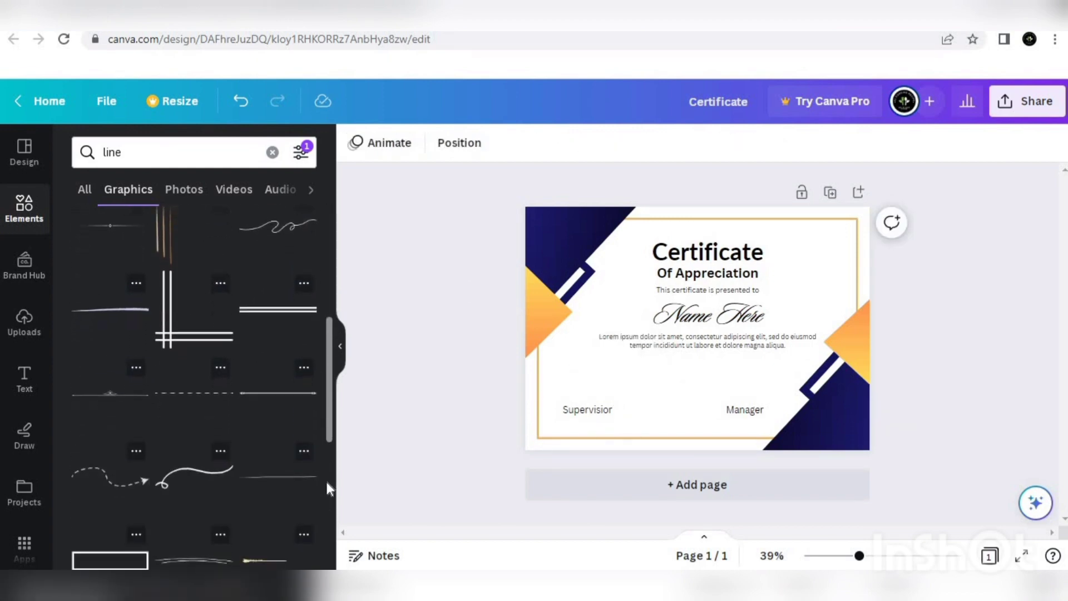
pyautogui.moveTo(326, 483); pyautogui.dragTo(326, 363)
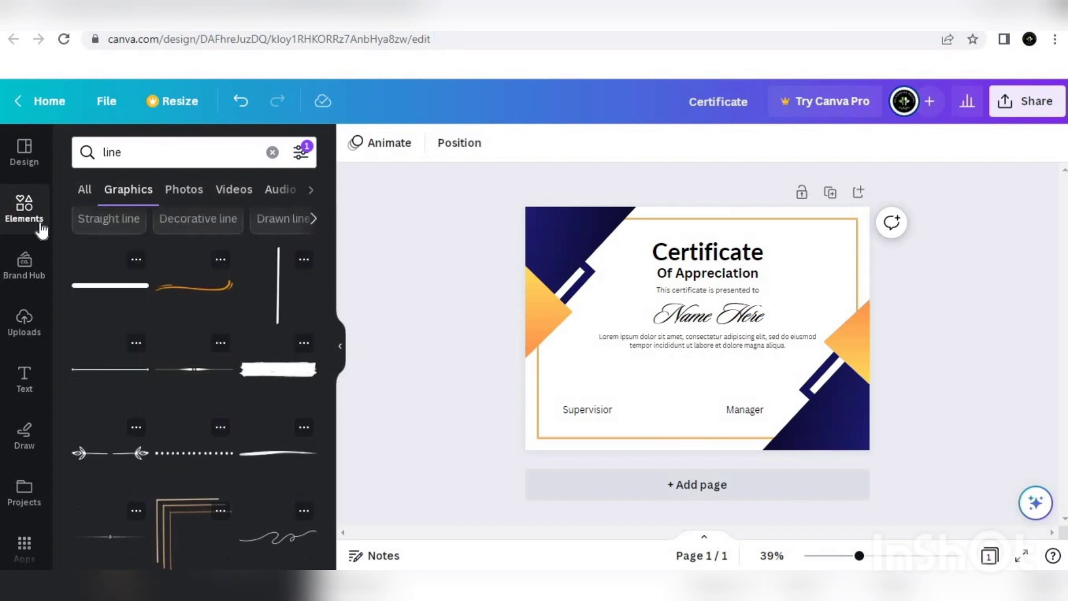
# Replace the search term in the elements library with the recent search "Shapes" and run it.
pyautogui.click(131, 151)
pyautogui.press('BackSpace')
pyautogui.press('BackSpace')
pyautogui.press('BackSpace')
pyautogui.press('BackSpace')
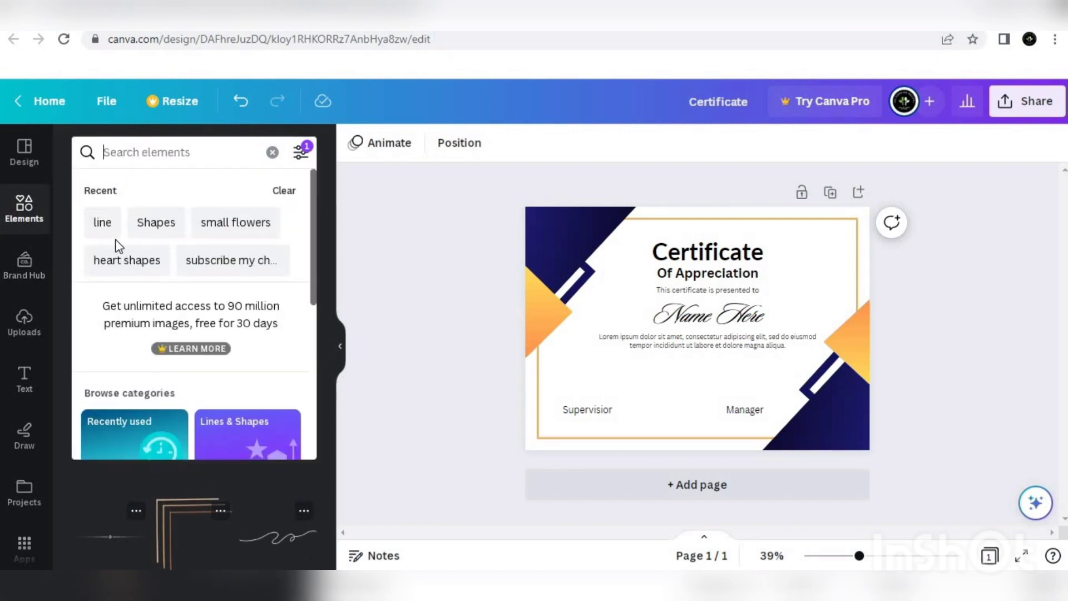
pyautogui.click(156, 223)
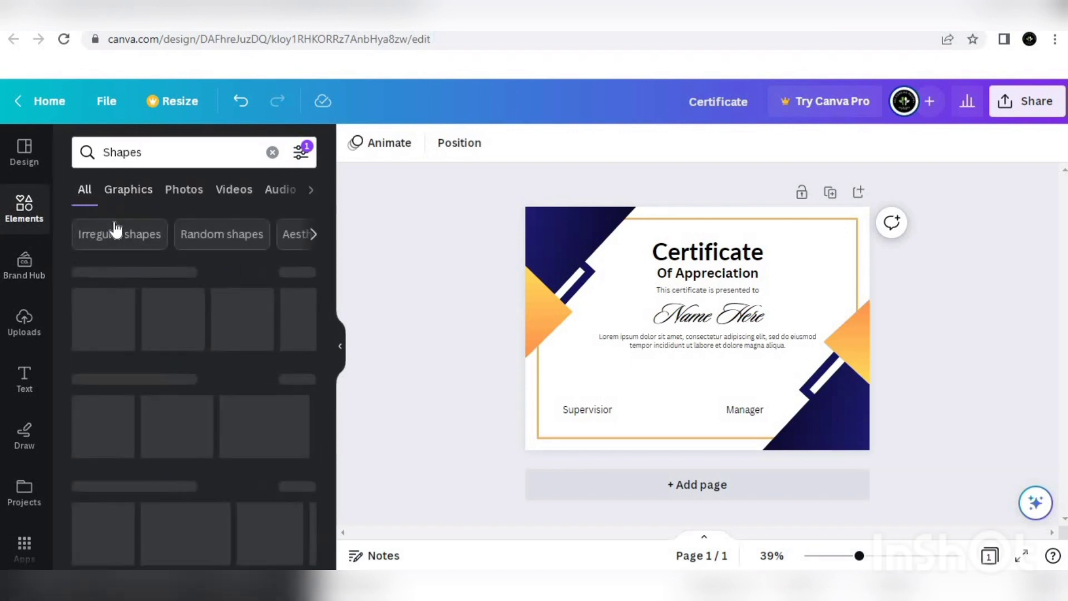
# Add a thin straight signature line directly above "Supervisior" and a matching line level with it above "Manager".
pyautogui.click(607, 392)
pyautogui.click(628, 403)
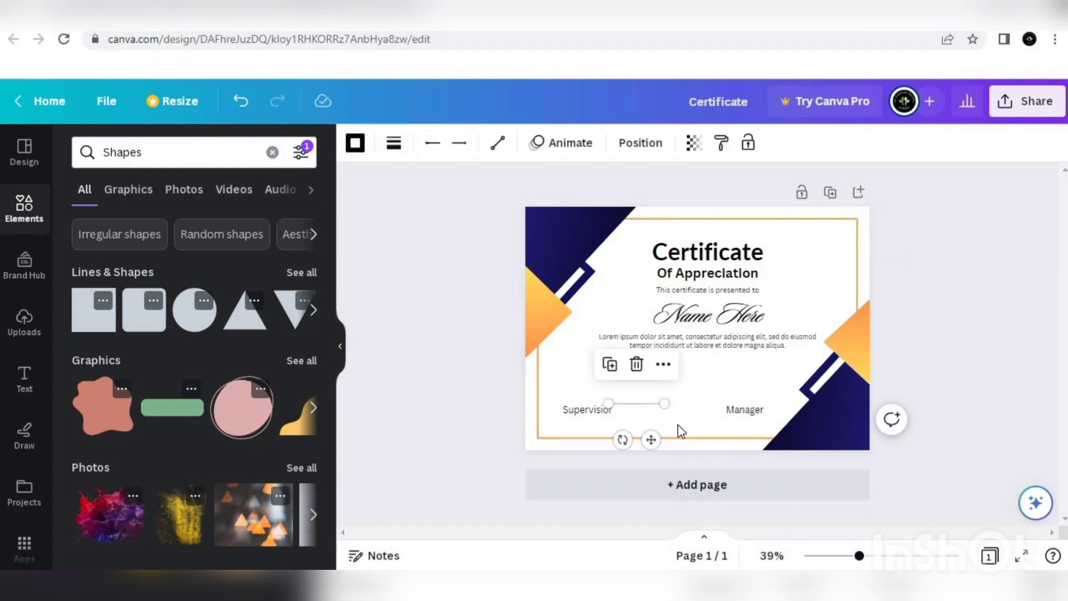
pyautogui.moveTo(651, 439)
pyautogui.mouseDown()
pyautogui.moveTo(611, 425)
pyautogui.moveTo(599, 431)
pyautogui.moveTo(755, 443)
pyautogui.mouseUp()
pyautogui.click(476, 403)
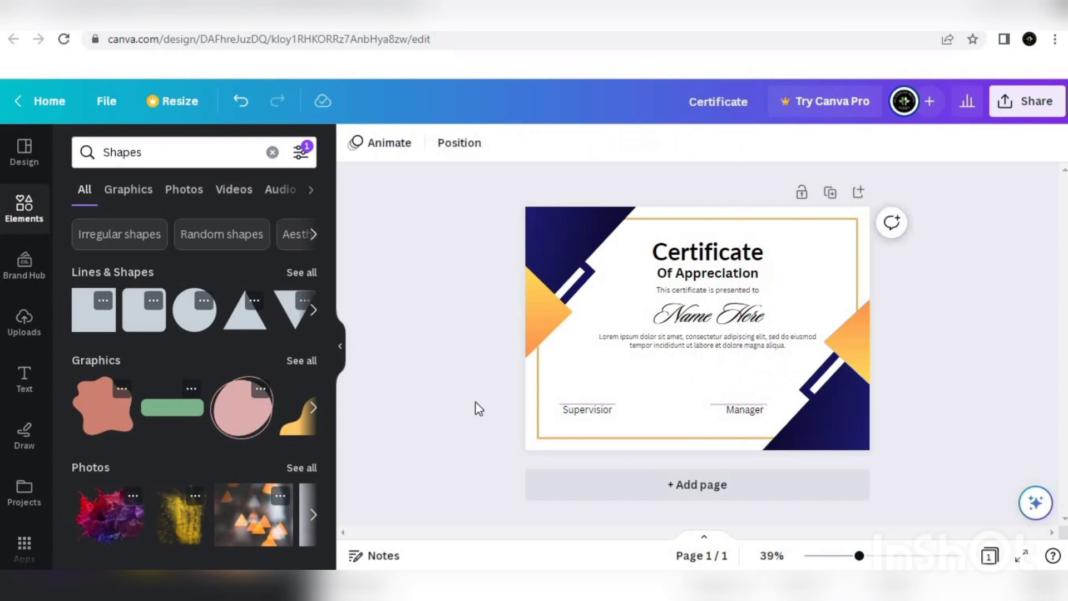
pyautogui.click(723, 410)
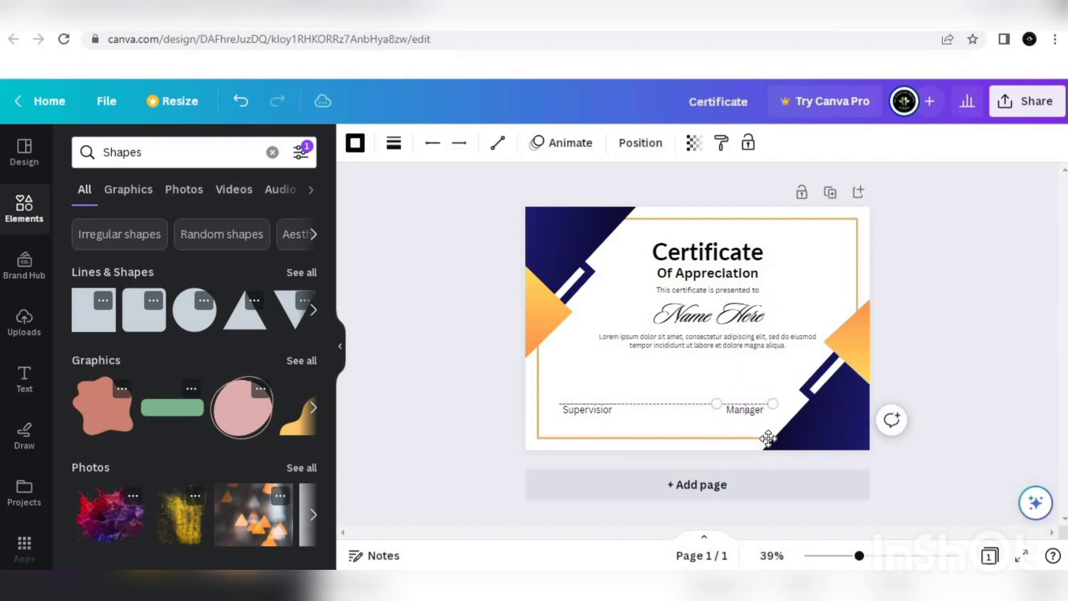
pyautogui.click(924, 364)
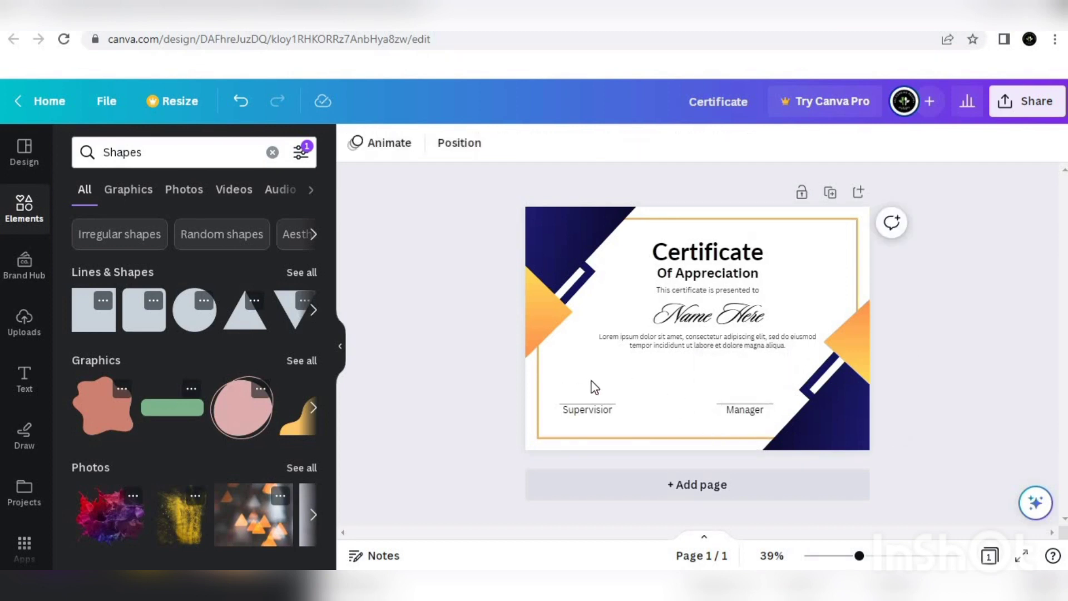
# Replace the search term in the elements library with "best award" and run the search.
pyautogui.click(152, 151)
pyautogui.press('BackSpace')
pyautogui.press('BackSpace')
pyautogui.press('BackSpace')
pyautogui.press('BackSpace')
pyautogui.press('BackSpace')
pyautogui.press('BackSpace')
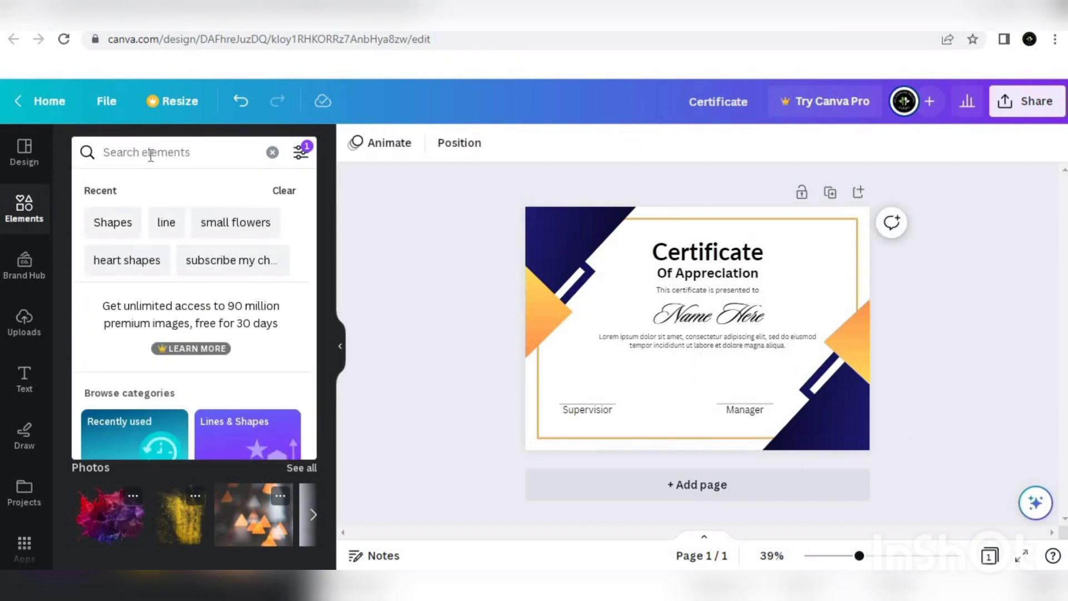
pyautogui.write('best awart')
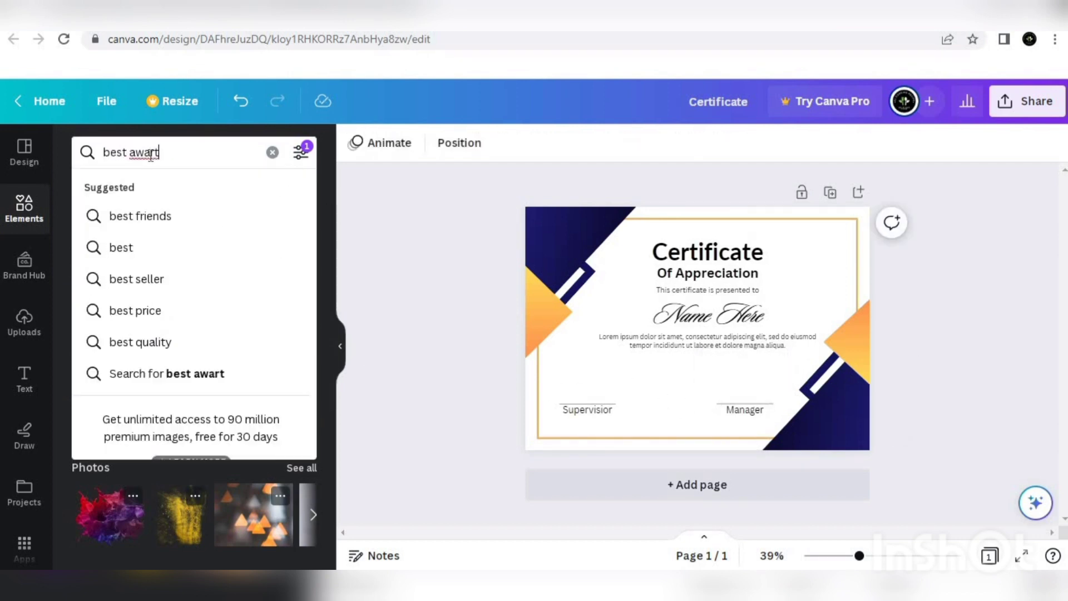
pyautogui.press('Return')
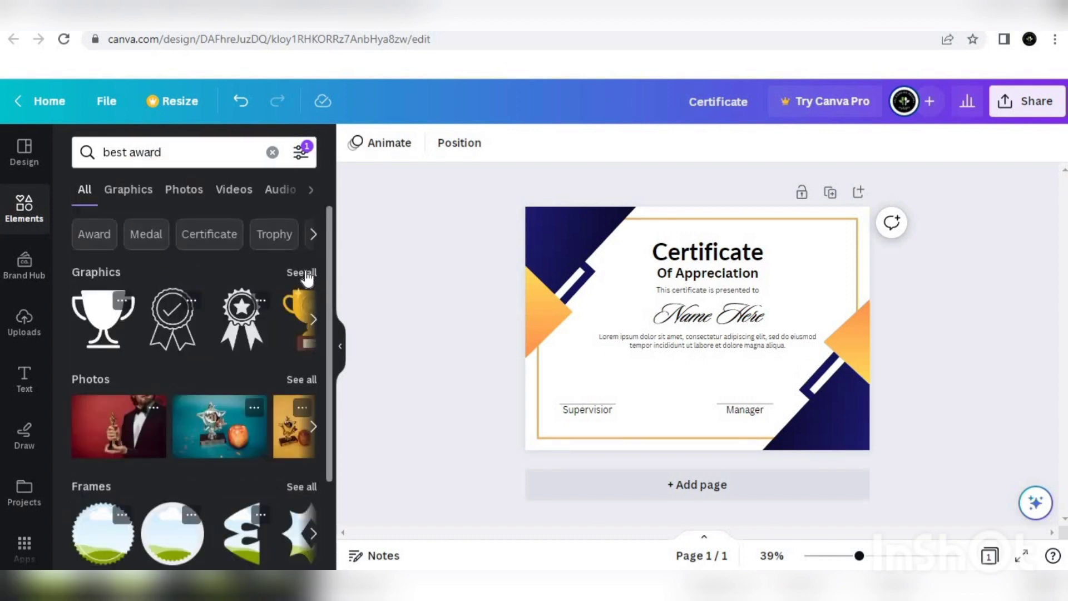
# Browse the award graphics and place a small plain gold badge with ribbons between the Supervisior and Manager signature areas.
pyautogui.click(306, 274)
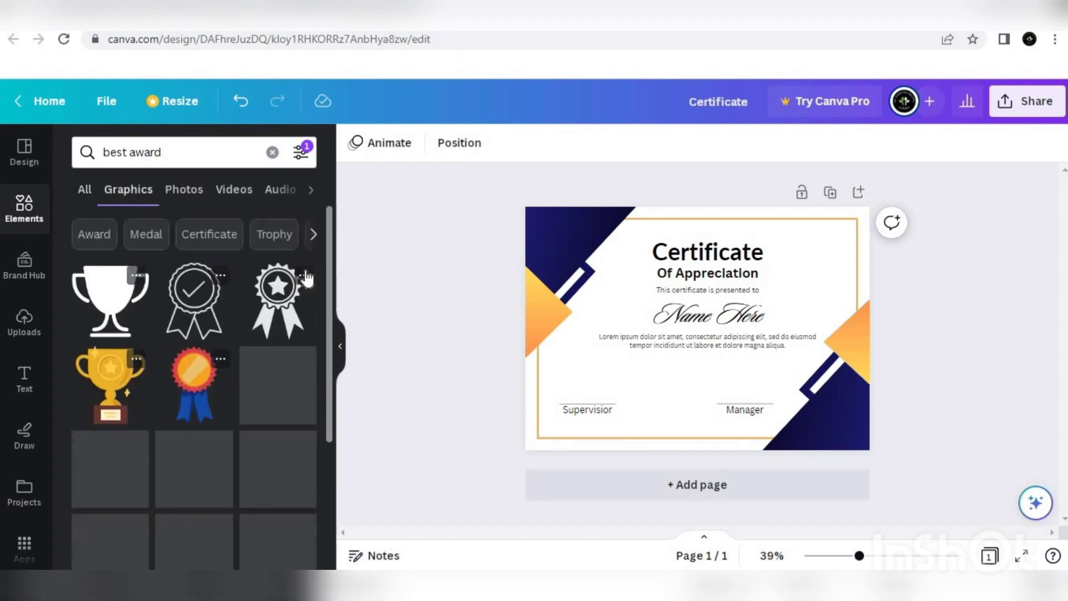
pyautogui.click(191, 382)
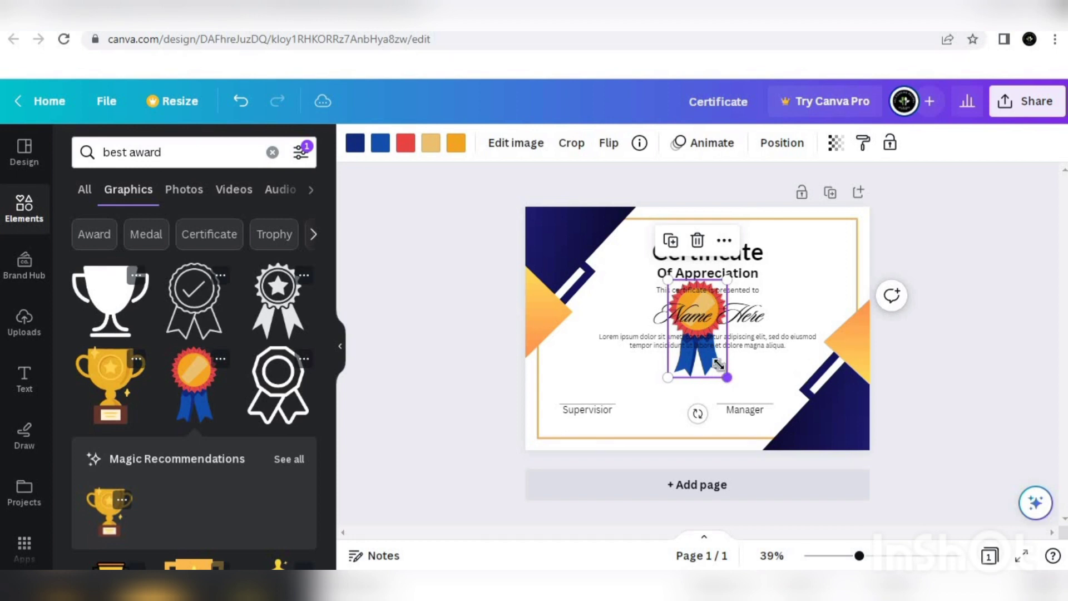
pyautogui.moveTo(718, 363); pyautogui.dragTo(671, 413)
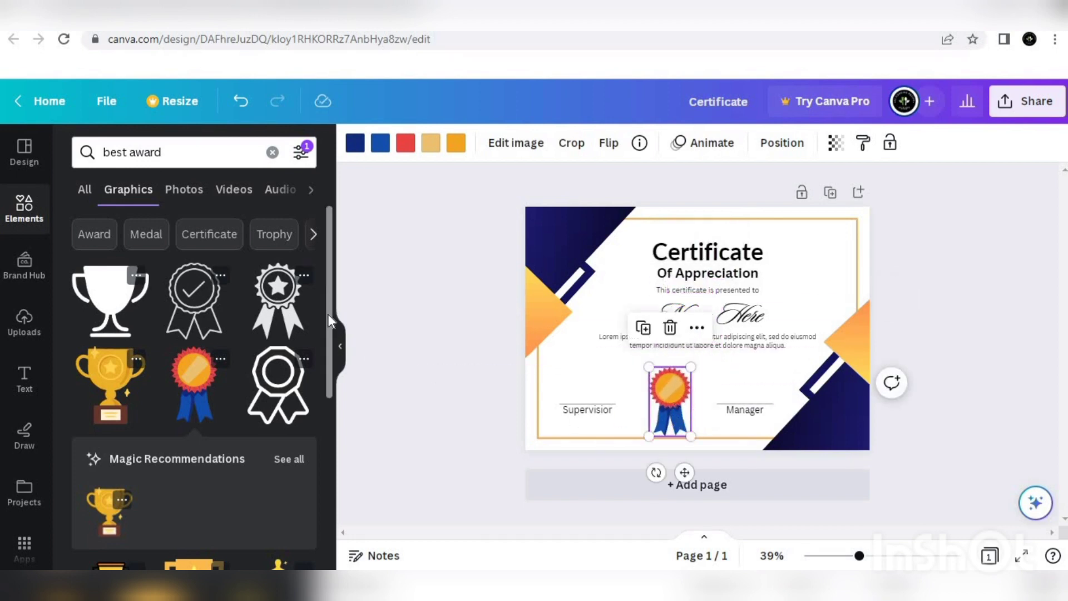
pyautogui.moveTo(328, 314); pyautogui.dragTo(329, 397)
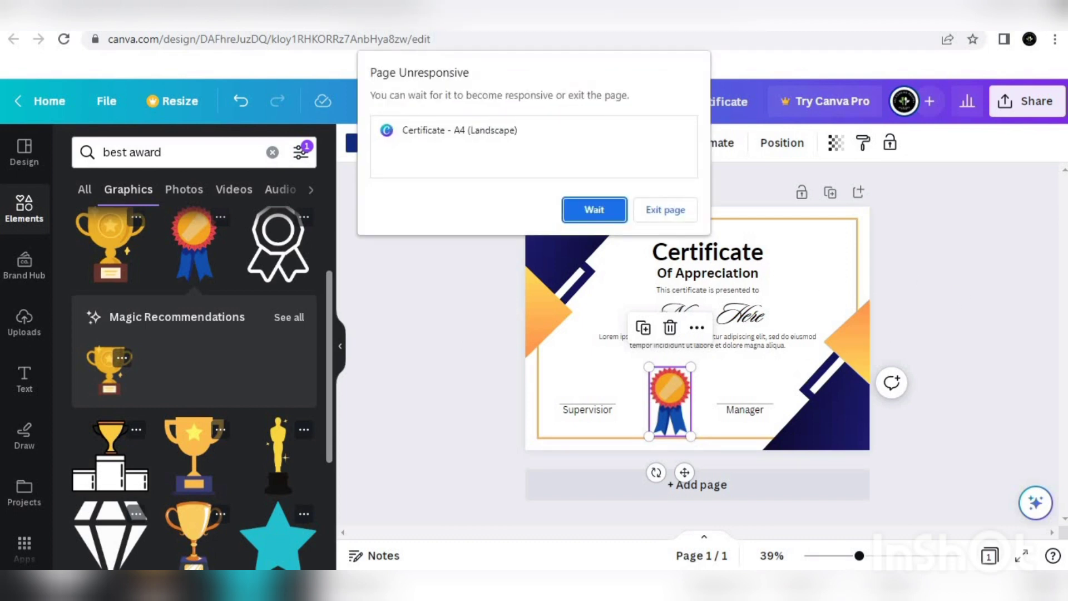
pyautogui.click(705, 251)
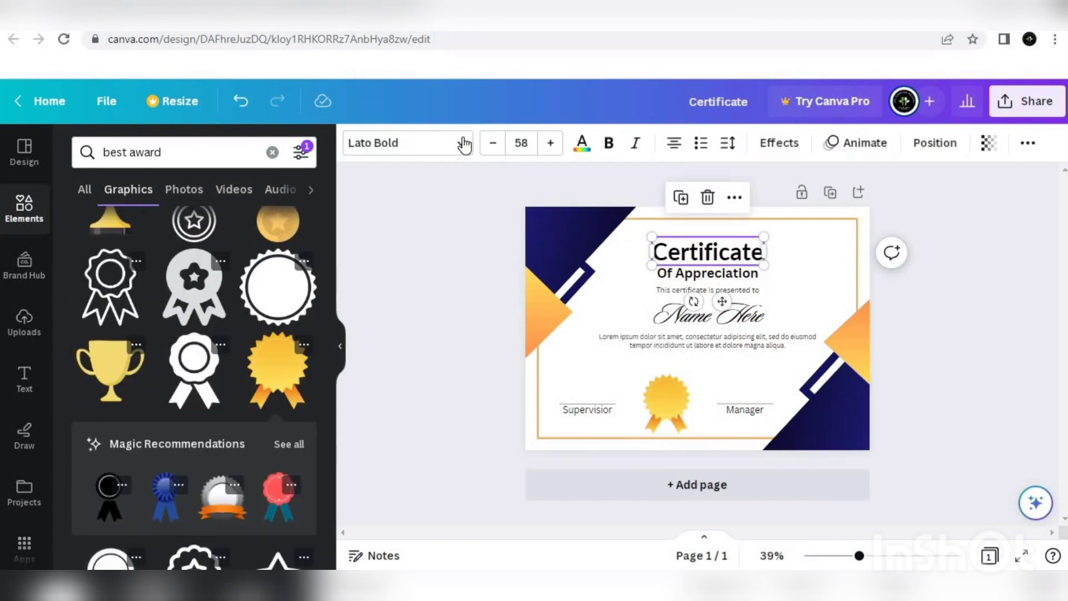
pyautogui.click(464, 144)
pyautogui.click(276, 191)
pyautogui.write('mari')
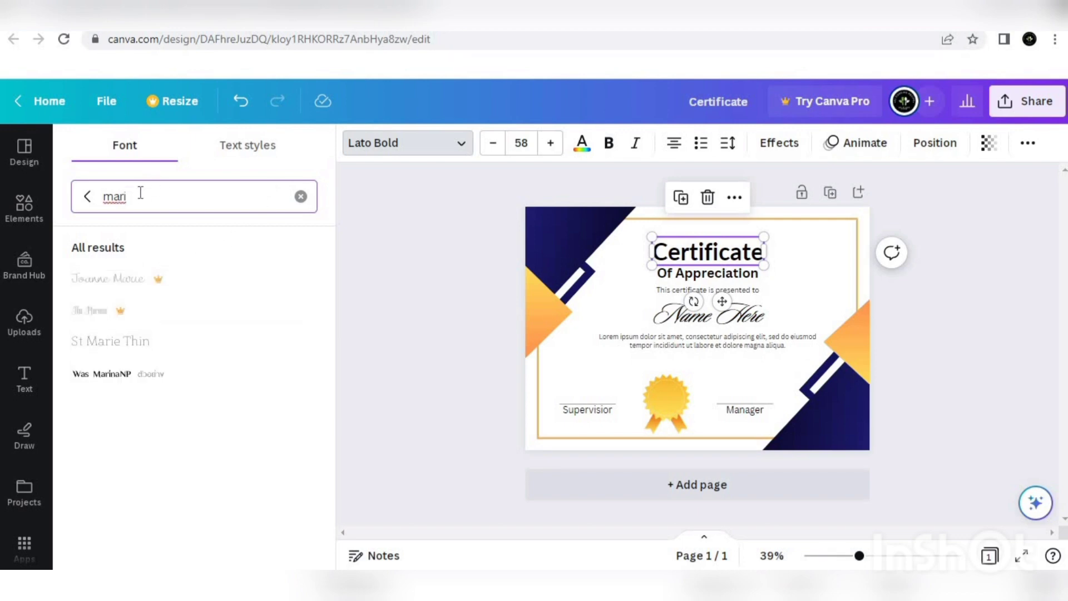
pyautogui.press('BackSpace')
pyautogui.write('rriwea')
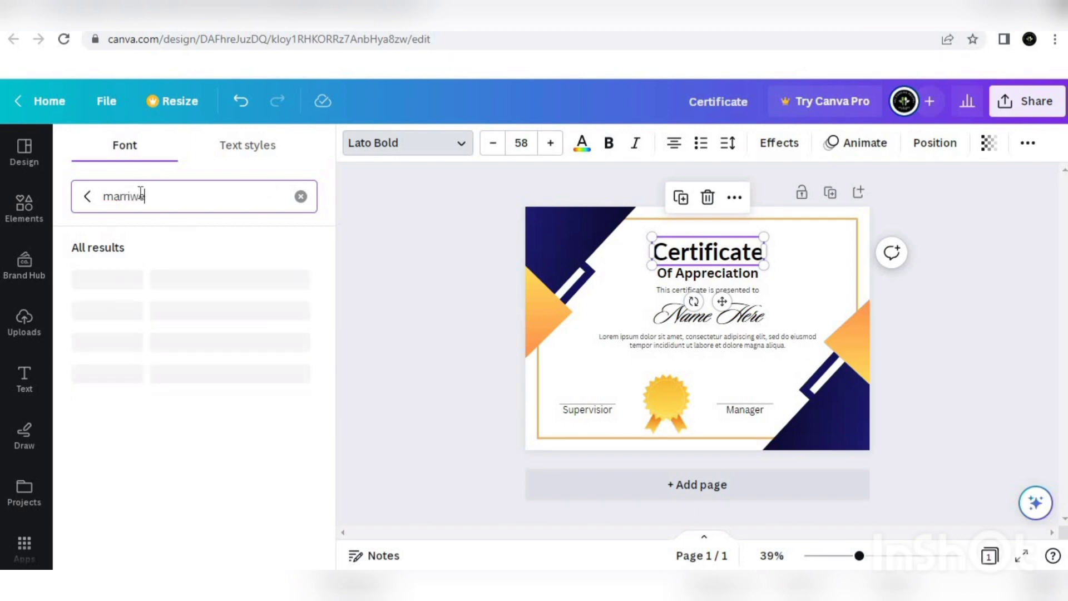
pyautogui.press('BackSpace')
pyautogui.press('BackSpace')
pyautogui.press('BackSpace')
pyautogui.press('BackSpace')
pyautogui.press('BackSpace')
pyautogui.press('BackSpace')
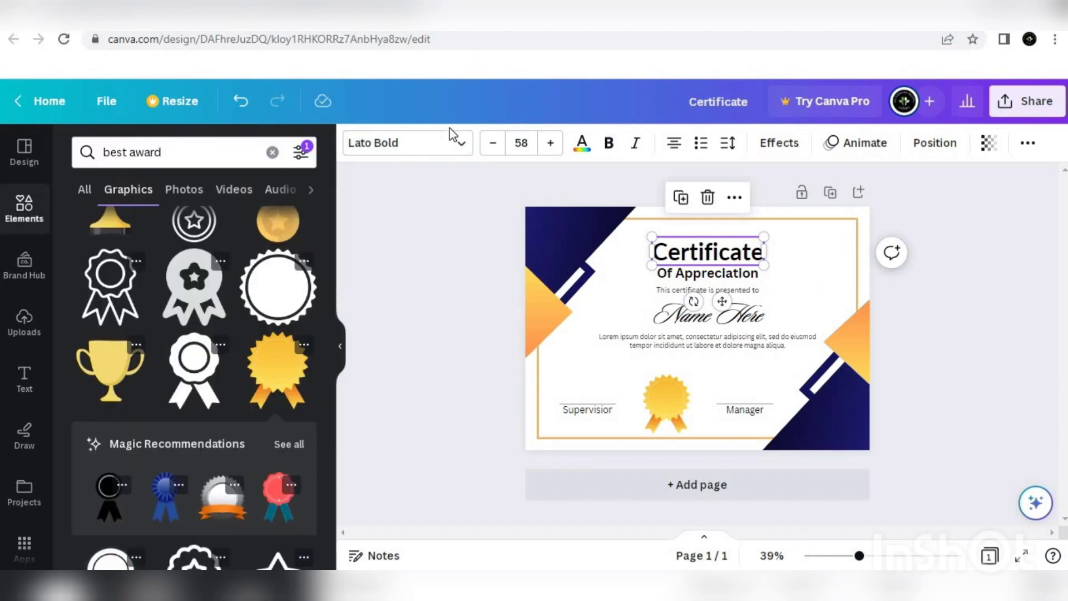
# Search the fonts for "merri", change the "Certificate" heading's font to Merriweather, and deselect the heading.
pyautogui.click(459, 143)
pyautogui.press('BackSpace')
pyautogui.write('erri')
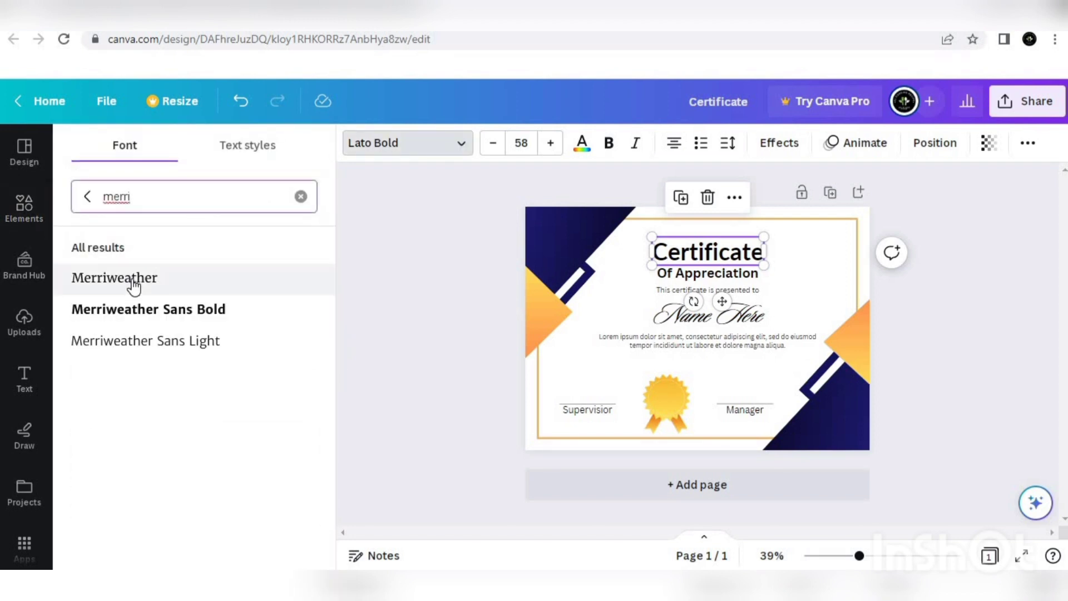
pyautogui.click(155, 283)
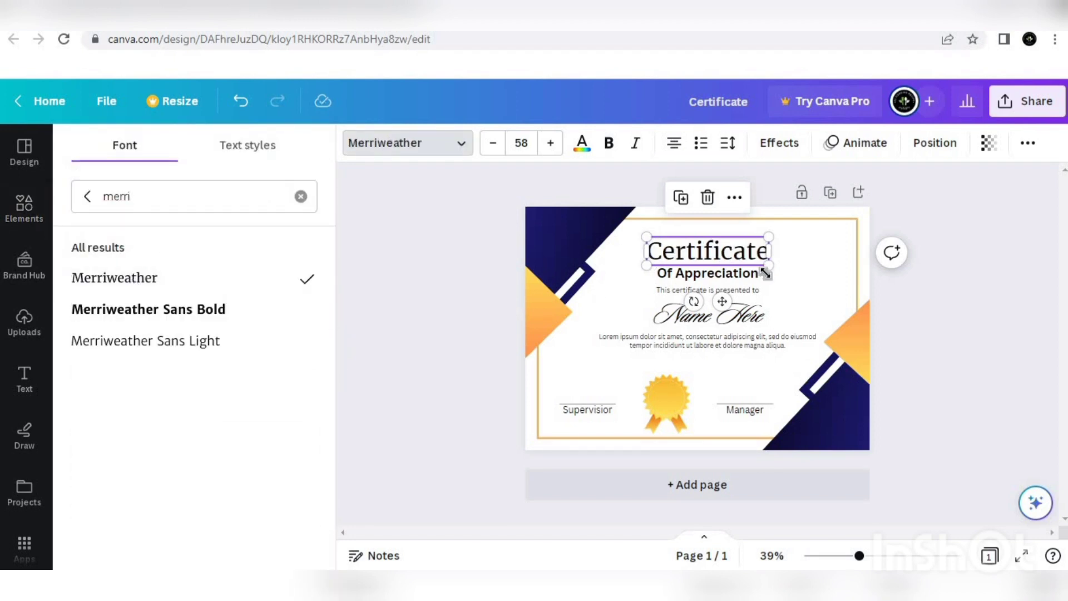
pyautogui.click(715, 276)
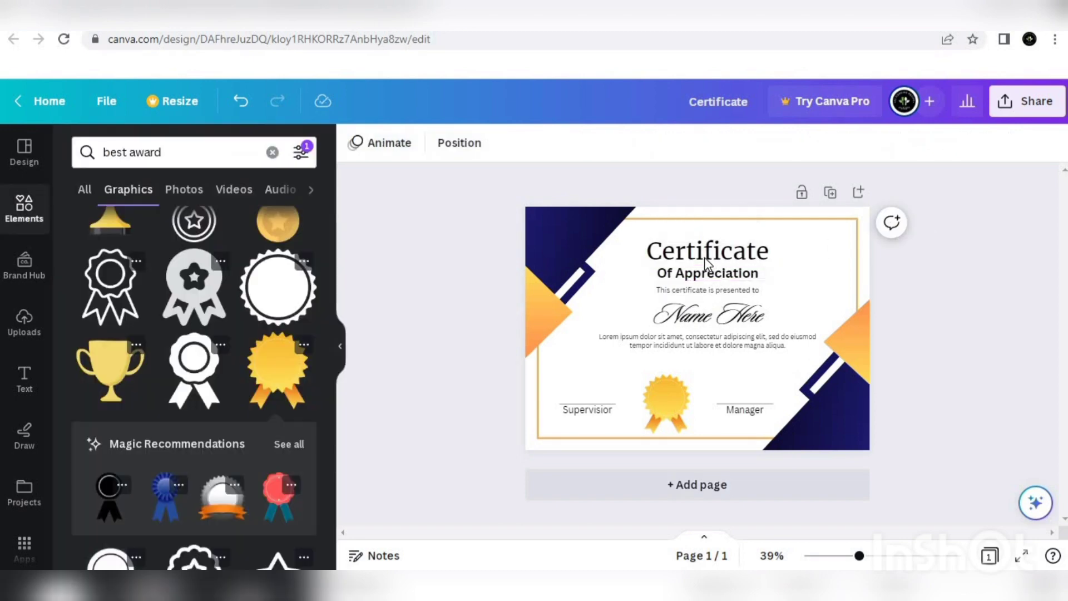
# Shift the heading, subtitle, presentation line, name and body text slightly down and left, keeping them stacked above the gold badge.
pyautogui.click(703, 254)
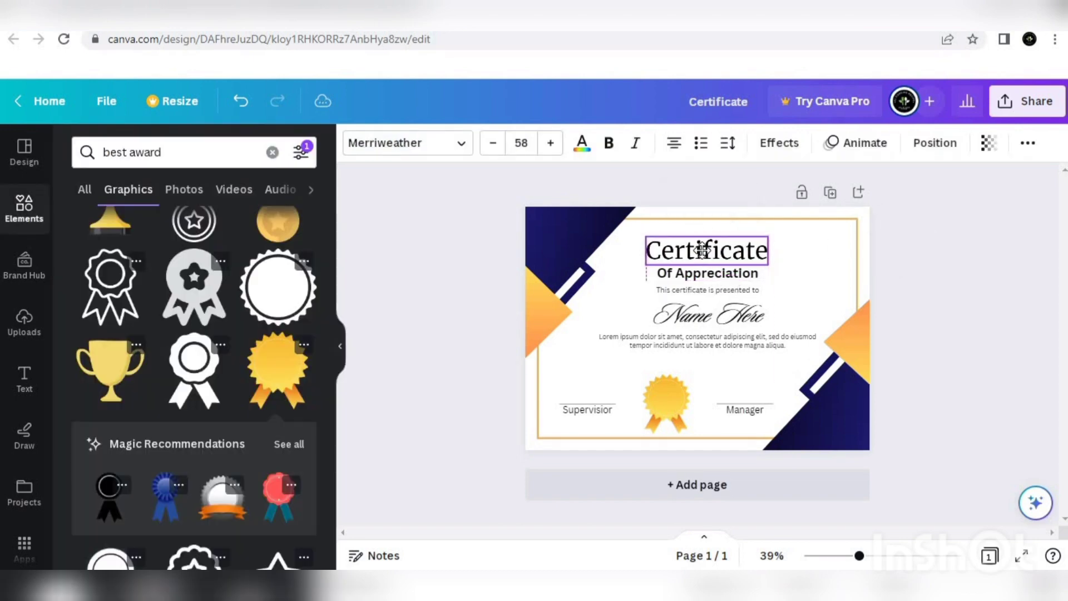
pyautogui.moveTo(715, 341)
pyautogui.mouseDown()
pyautogui.moveTo(698, 345)
pyautogui.moveTo(706, 354)
pyautogui.mouseUp()
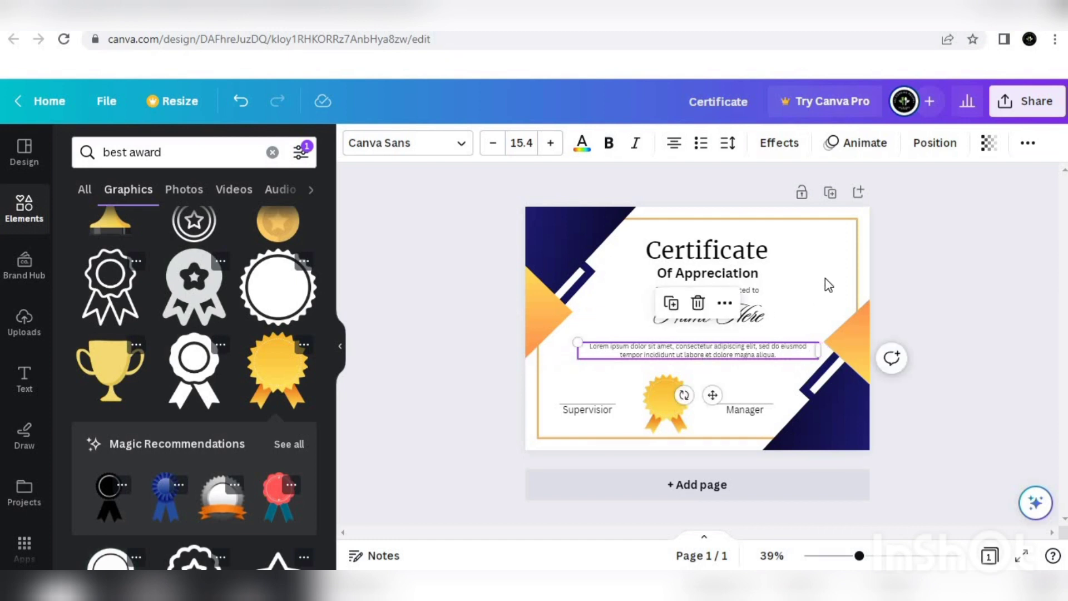
pyautogui.click(826, 278)
pyautogui.click(732, 313)
pyautogui.moveTo(732, 311); pyautogui.dragTo(705, 266)
# Try the "Of Appreciation" subtitle without bold, restore its bold formatting, and deselect it.
pyautogui.click(699, 288)
pyautogui.click(614, 148)
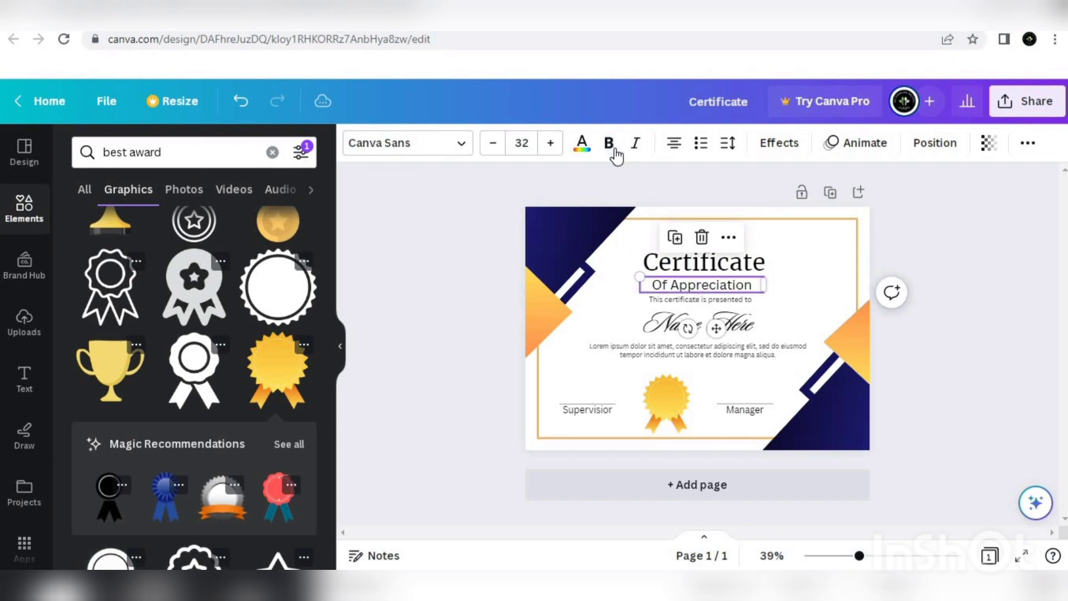
pyautogui.click(614, 148)
pyautogui.click(937, 248)
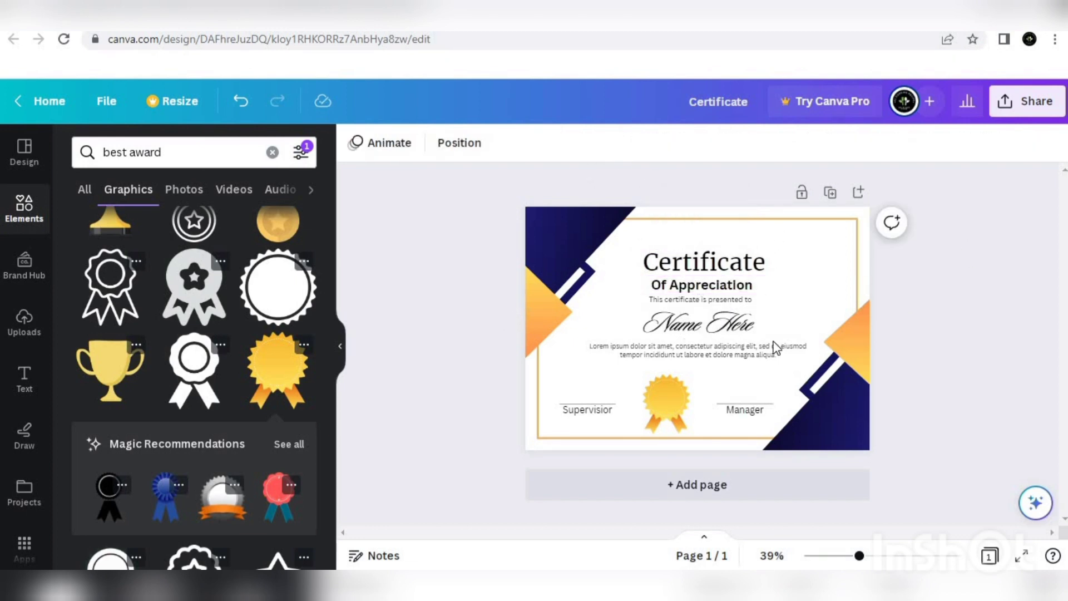
# Replace the search term in the elements library with "logo" and run the search.
pyautogui.click(183, 152)
pyautogui.hotkey('ctrl', 'a')
pyautogui.press('BackSpace')
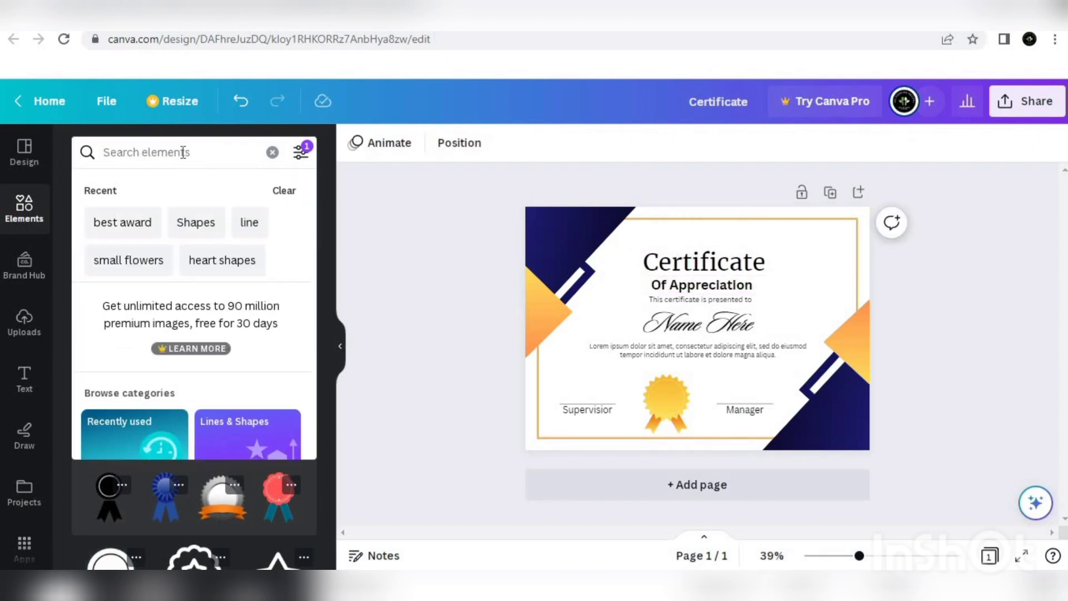
pyautogui.write('logo')
pyautogui.press('Return')
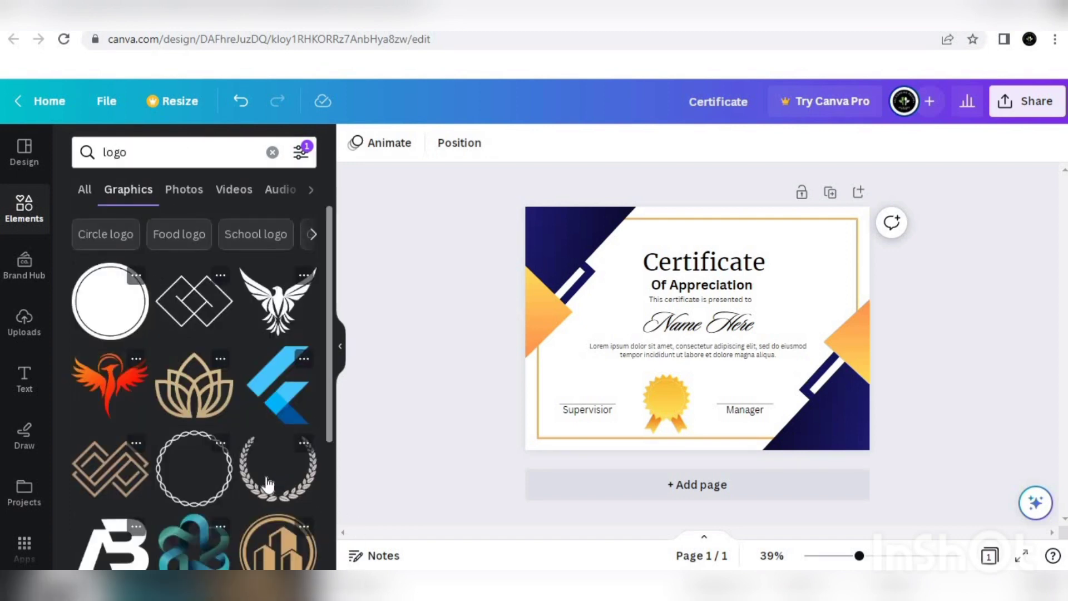
# Add the laurel wreath graphic, shrink it to a small logo, and place it in the certificate's upper right corner inside the border.
pyautogui.click(274, 491)
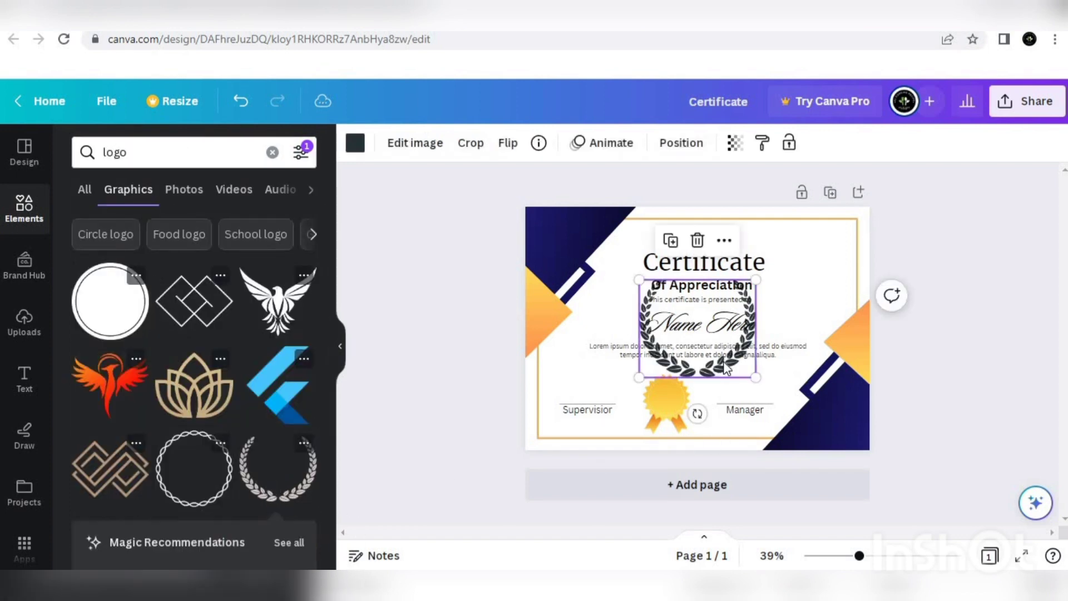
pyautogui.moveTo(758, 380); pyautogui.dragTo(666, 302)
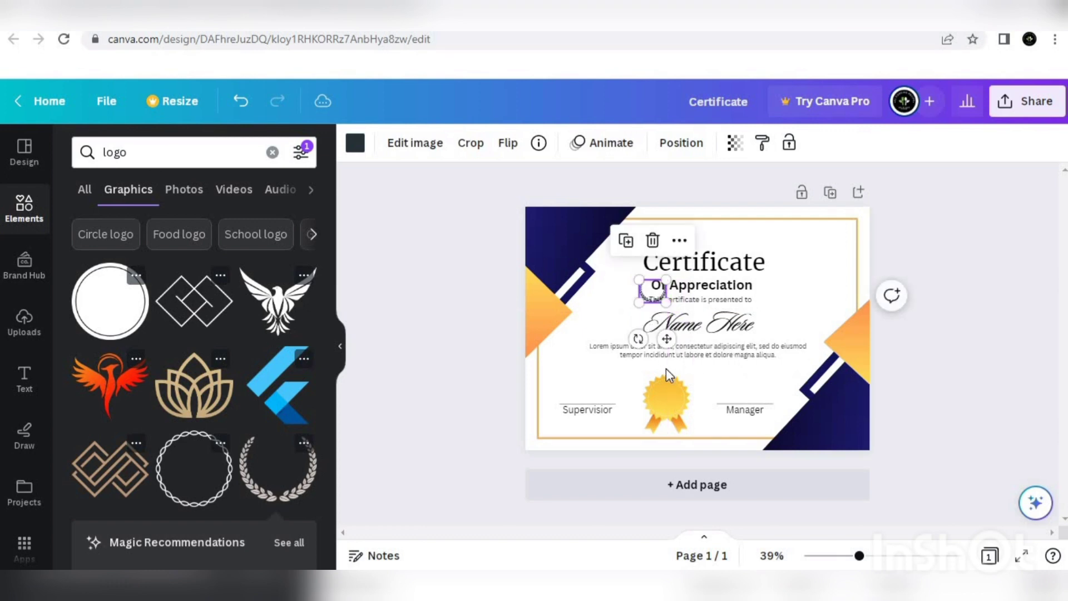
pyautogui.moveTo(667, 339); pyautogui.dragTo(850, 284)
pyautogui.moveTo(825, 247)
pyautogui.mouseDown()
pyautogui.moveTo(812, 257)
pyautogui.moveTo(829, 239)
pyautogui.mouseUp()
pyautogui.click(965, 291)
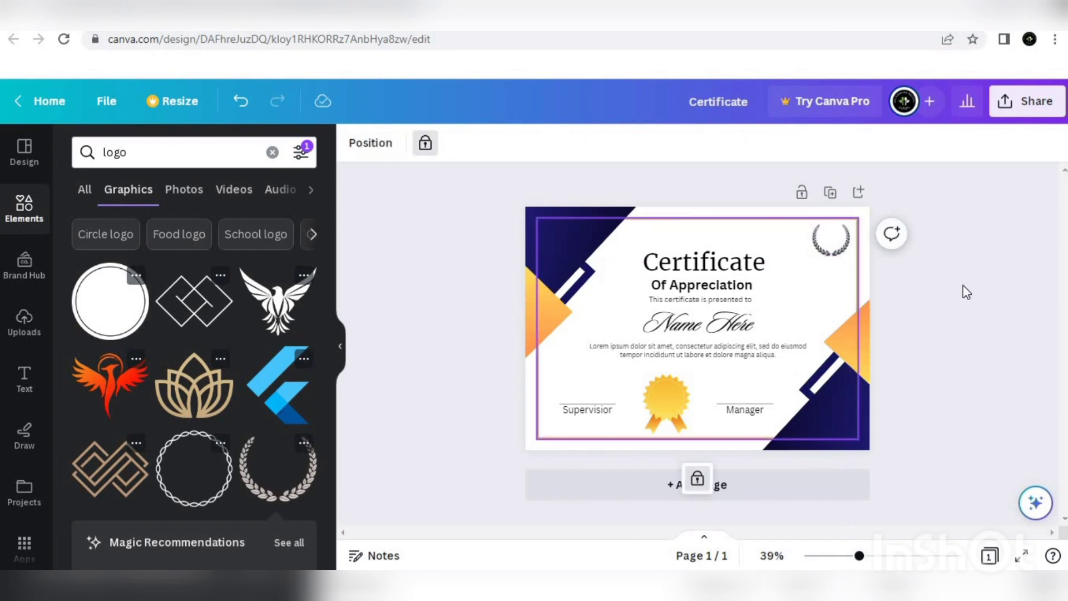
# Download the certificate as a PNG and open the downloaded Certificate.png file.
pyautogui.click(1035, 106)
pyautogui.click(818, 503)
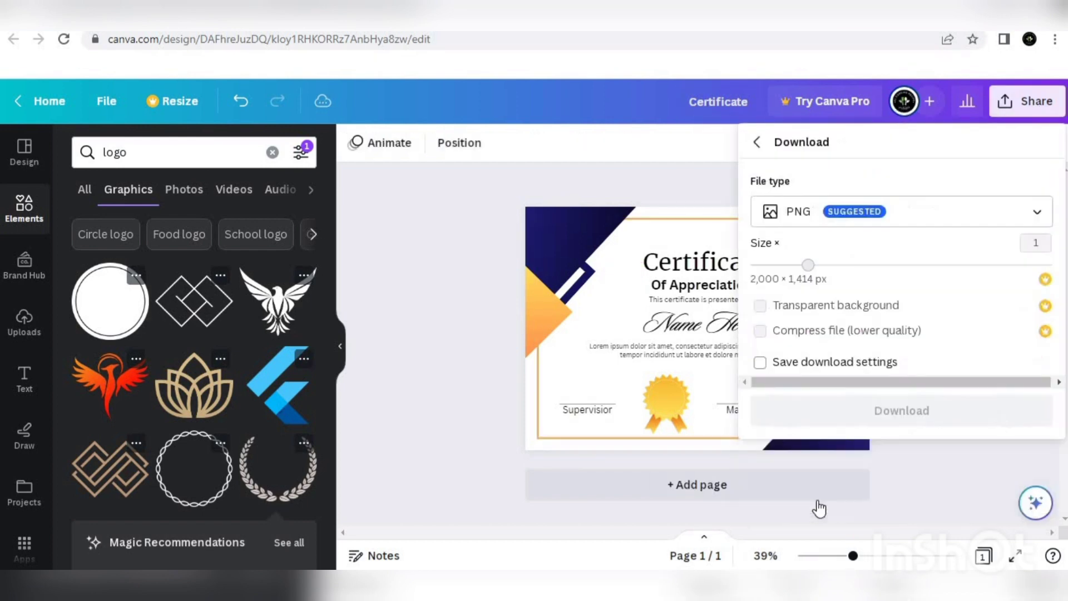
pyautogui.click(893, 412)
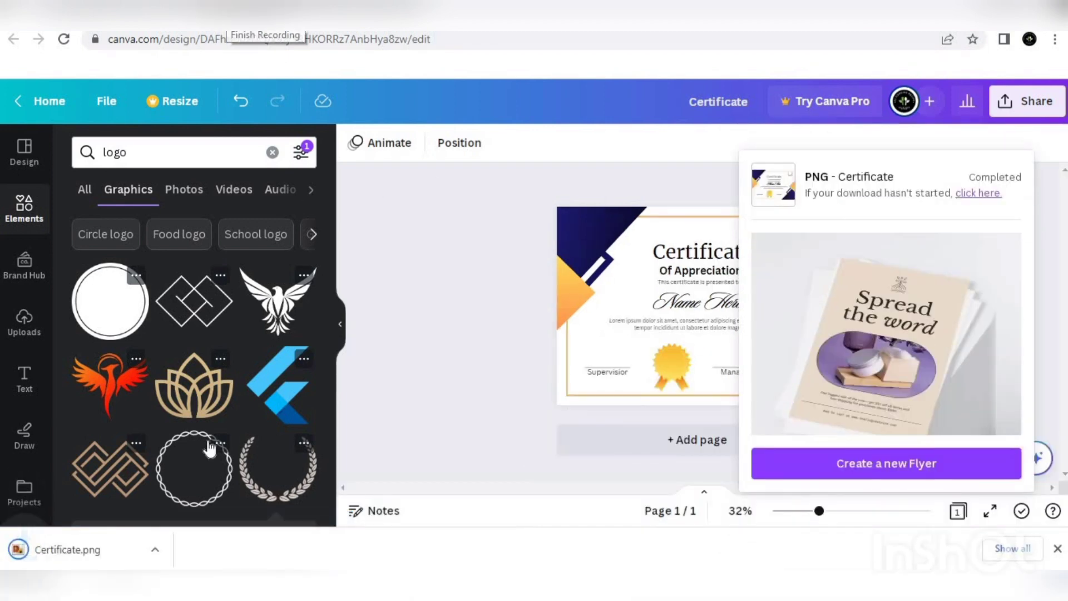
pyautogui.click(81, 551)
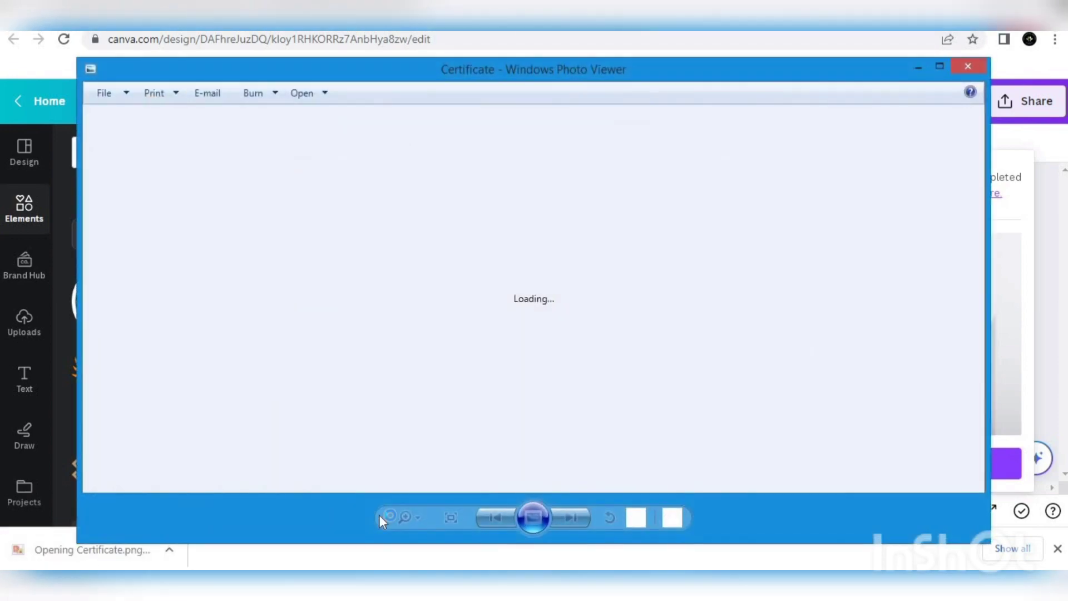